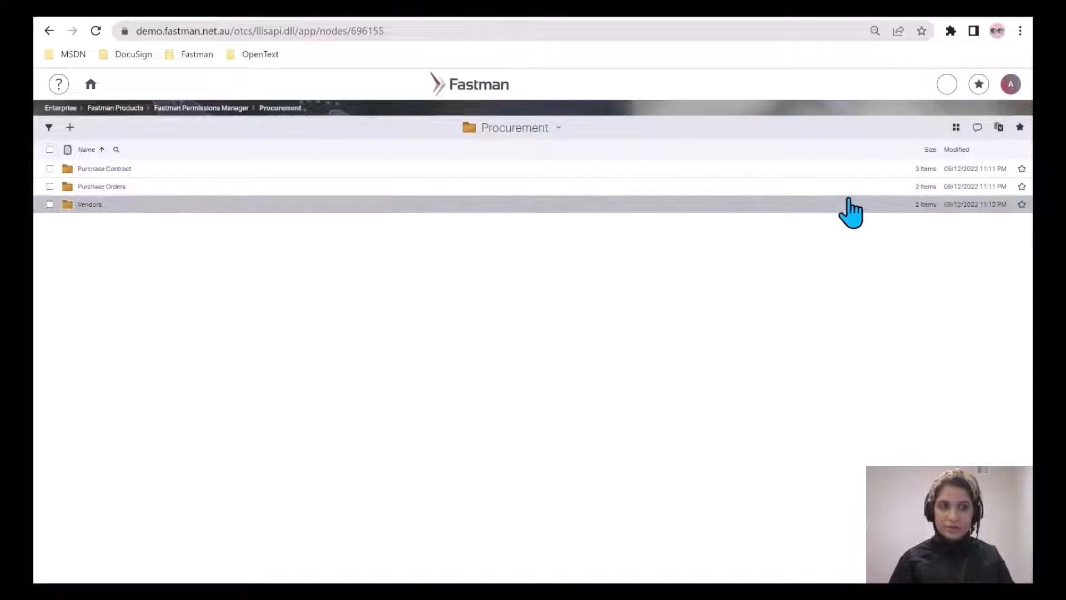
Switch the Procurement folder to the classic view and search it for 60020.
click(1010, 86)
click(960, 133)
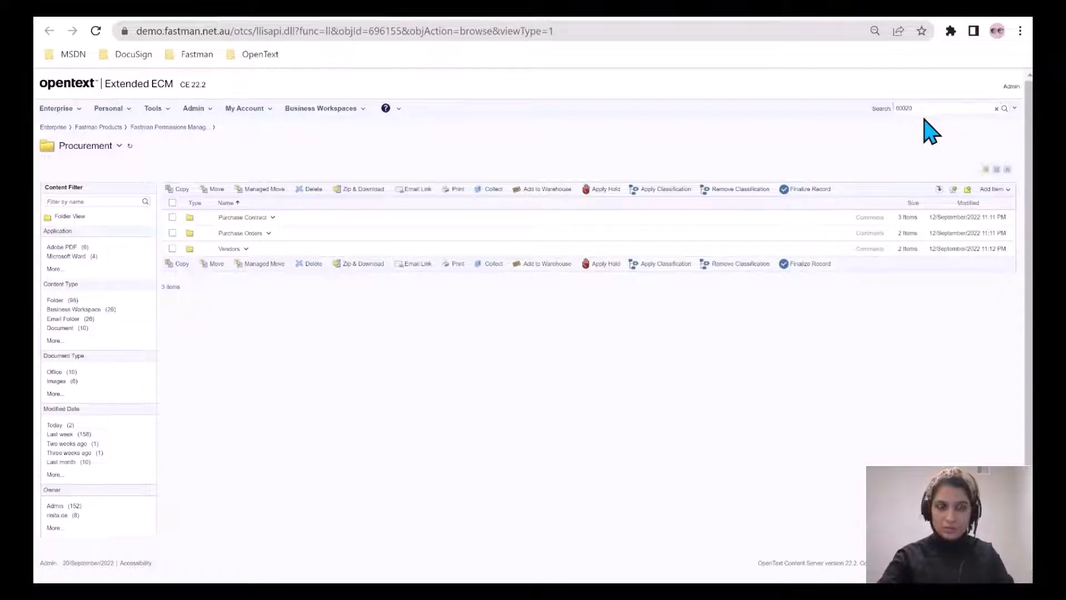
key(Return)
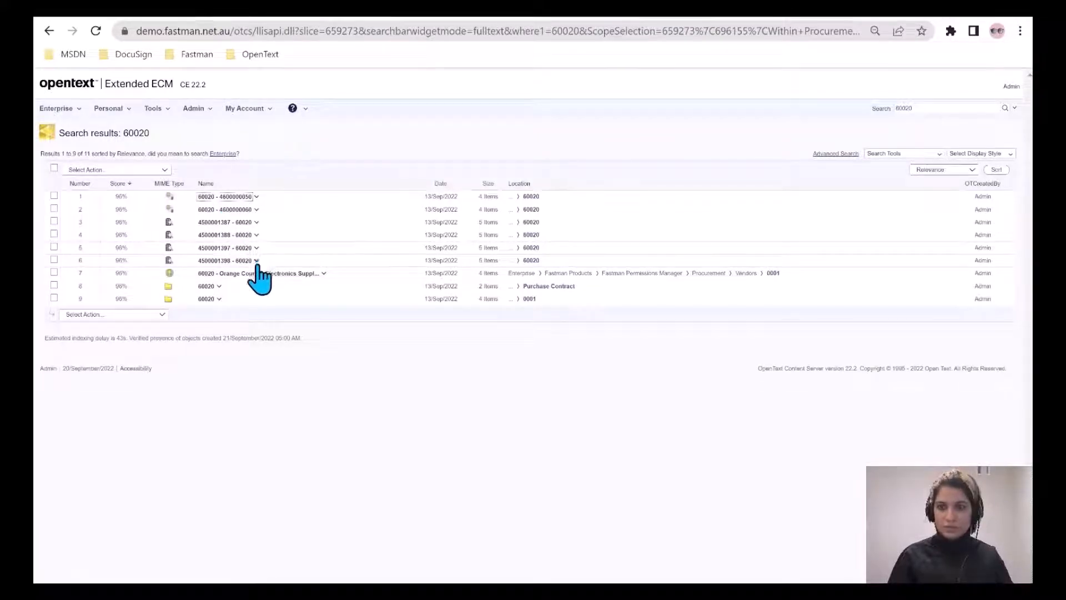
Select the first seven search results, leaving out the two plain 60020 folders, and start collecting them.
click(53, 209)
click(53, 222)
click(54, 247)
click(54, 260)
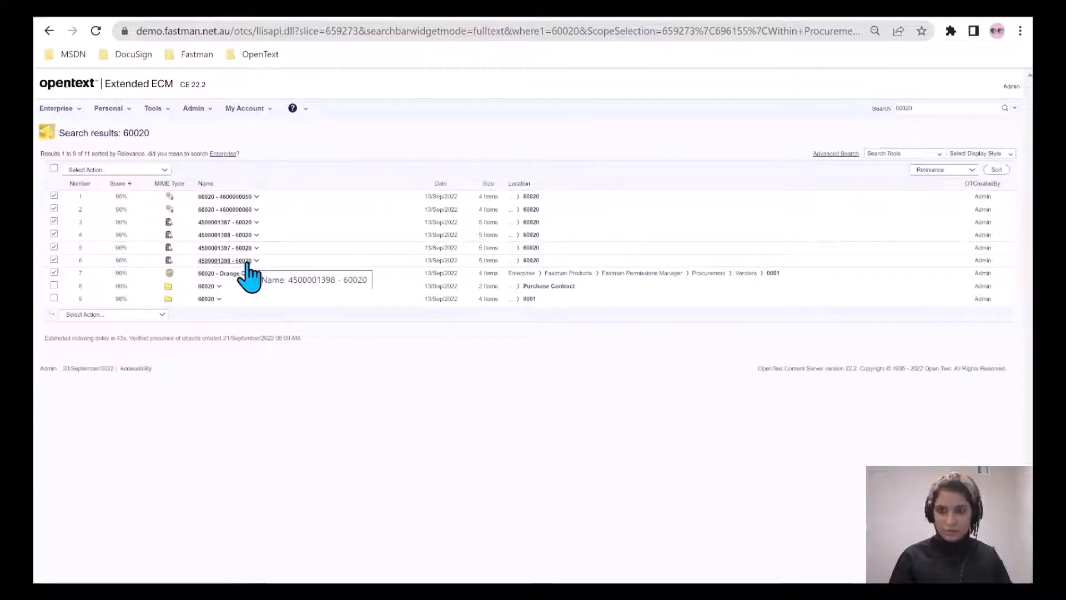
click(155, 313)
click(130, 337)
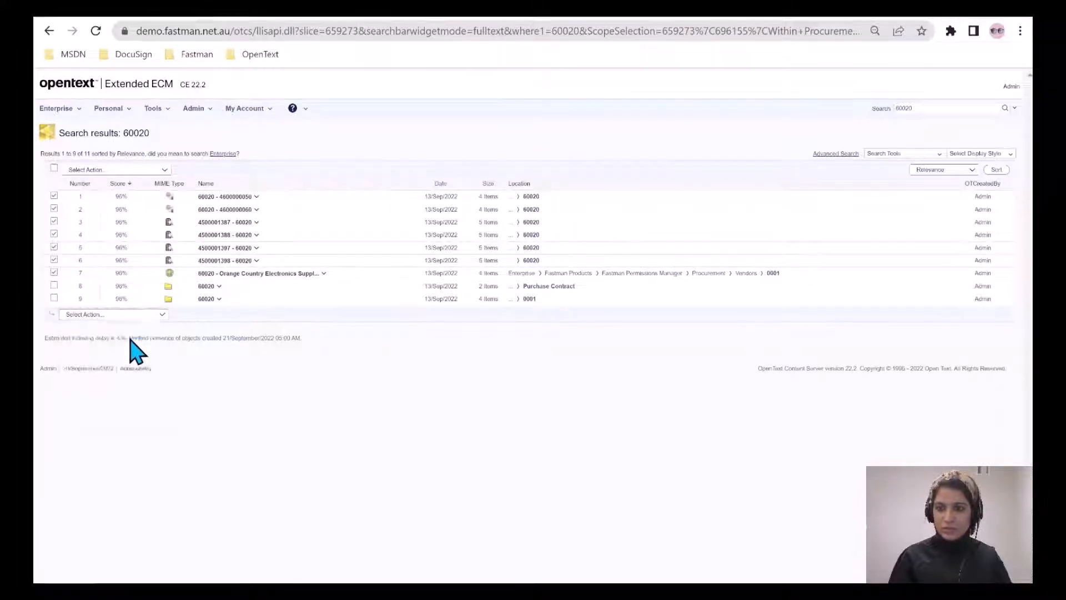
drag(340, 24, 496, 136)
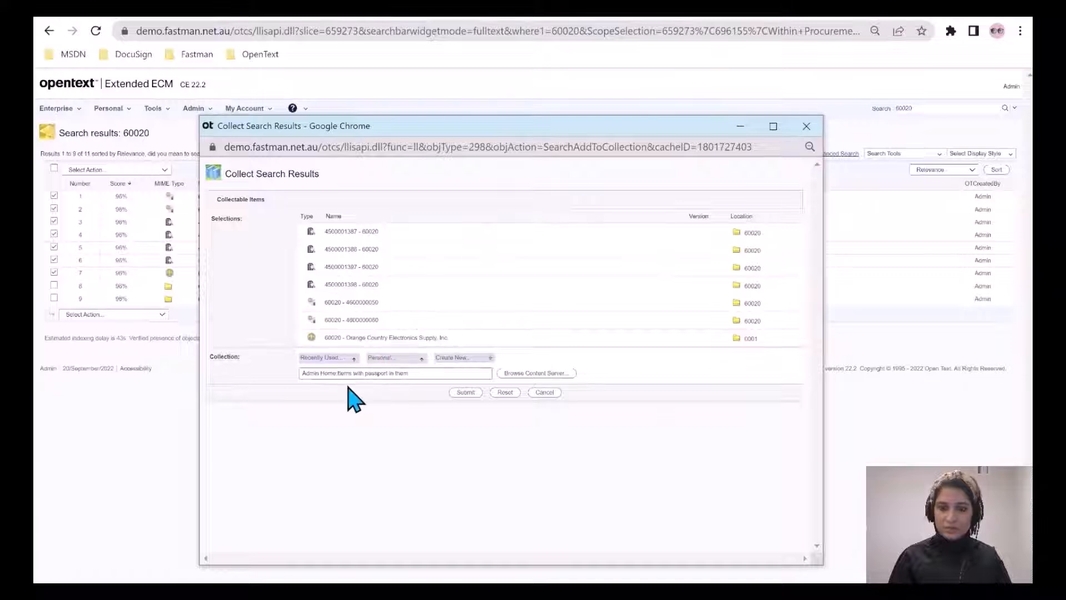
Start a new collection for the selected results and name it Legal Case # 123.
click(462, 358)
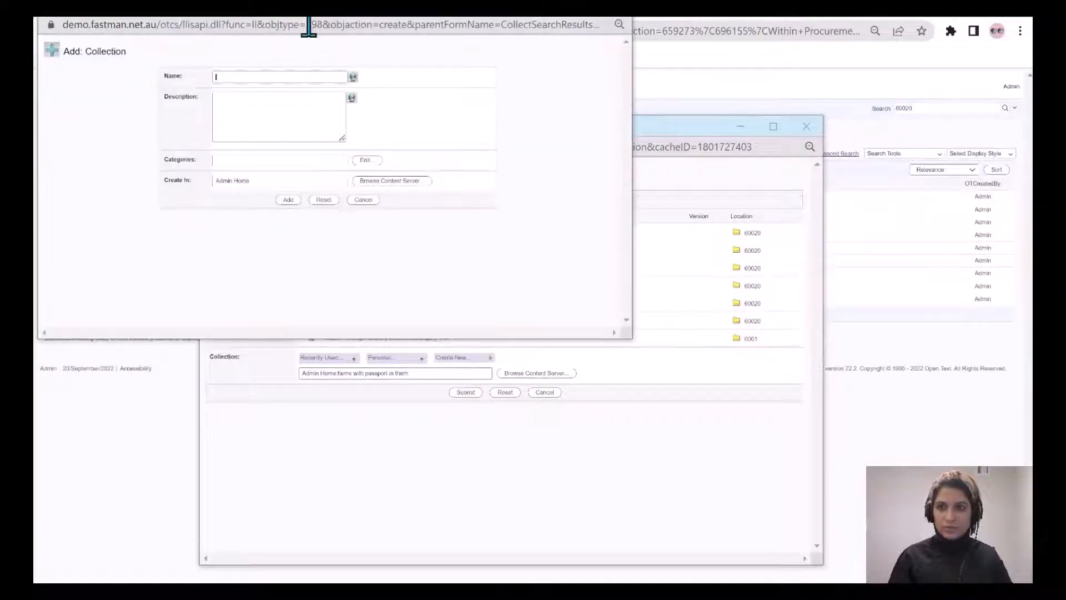
text(Legal Case # 123)
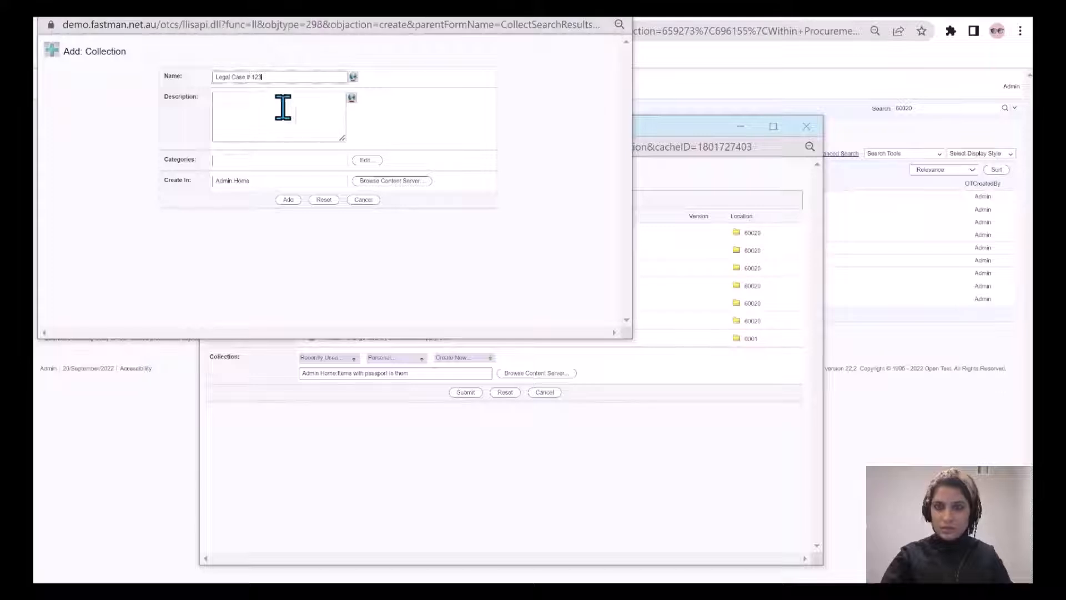
Set the collection's location to the Litigation folder under Enterprise, Fastman Products, Fastman Permissions Manager, Legal.
click(367, 182)
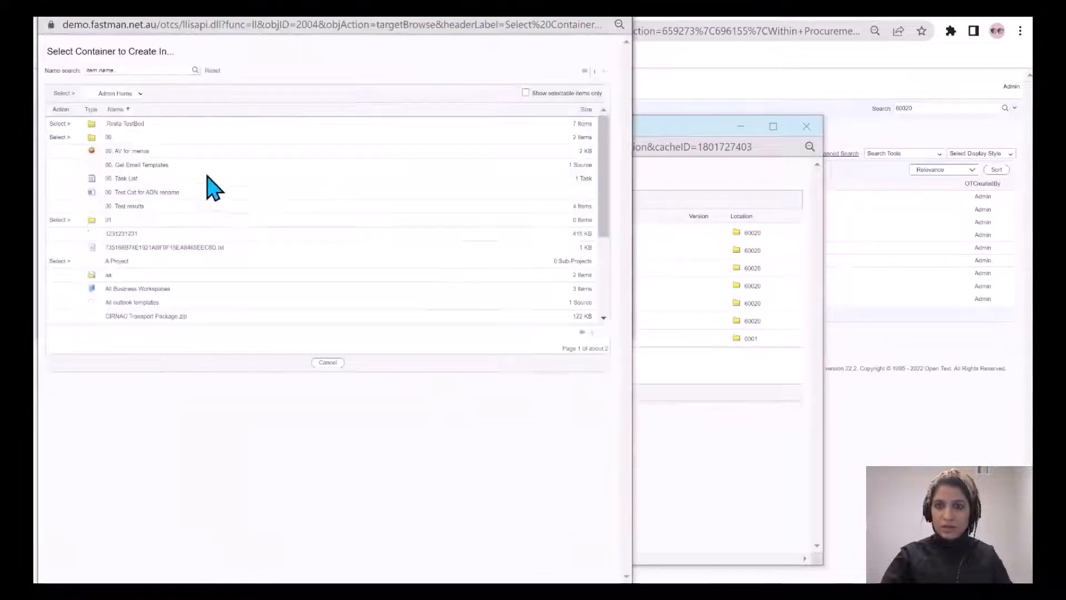
click(140, 94)
click(131, 108)
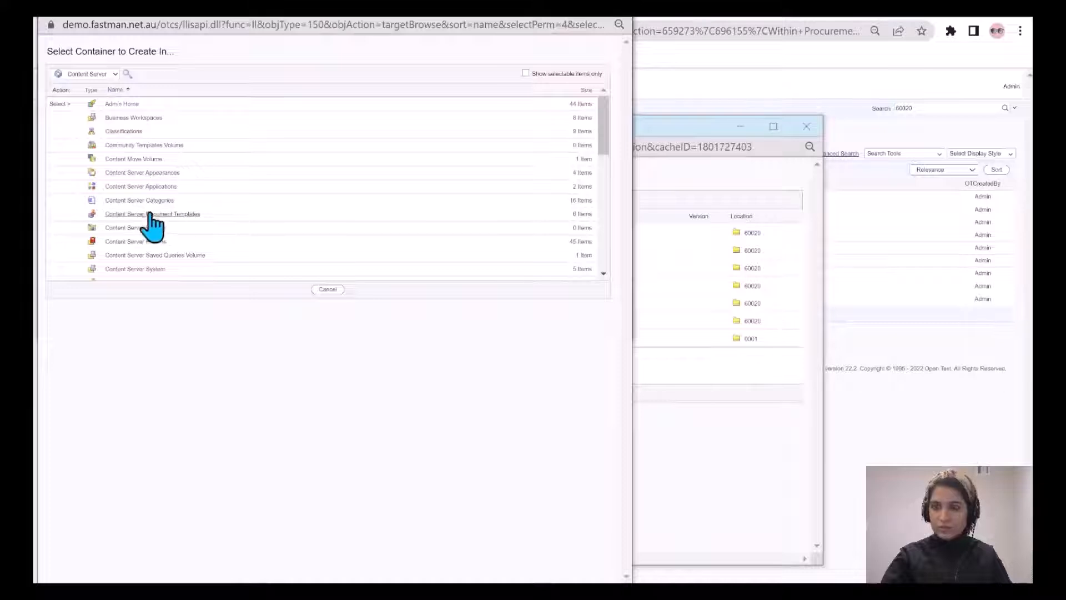
scroll(172, 225, down, 3)
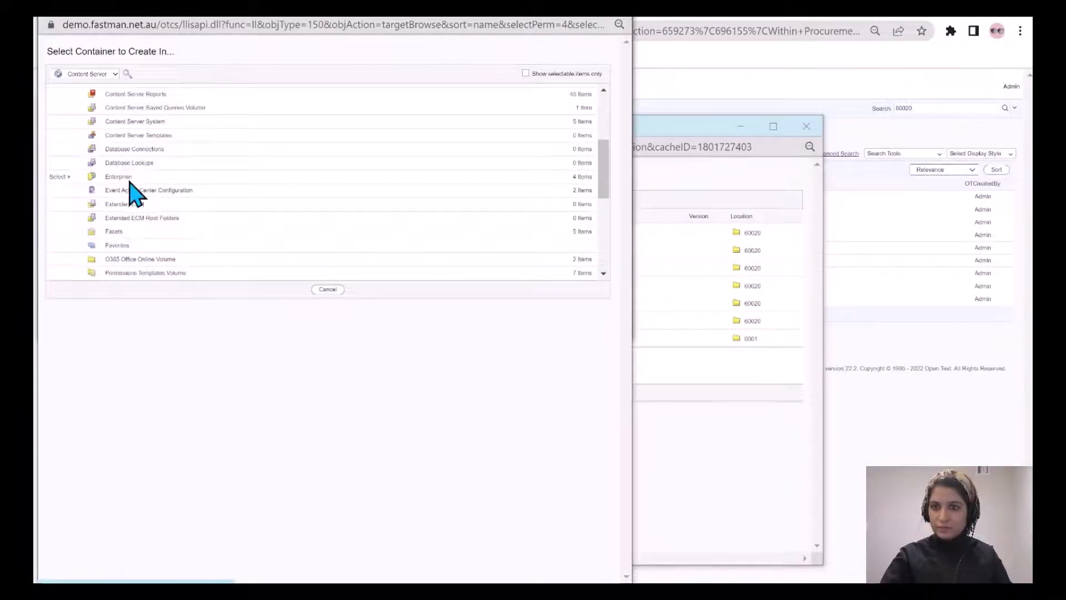
click(119, 174)
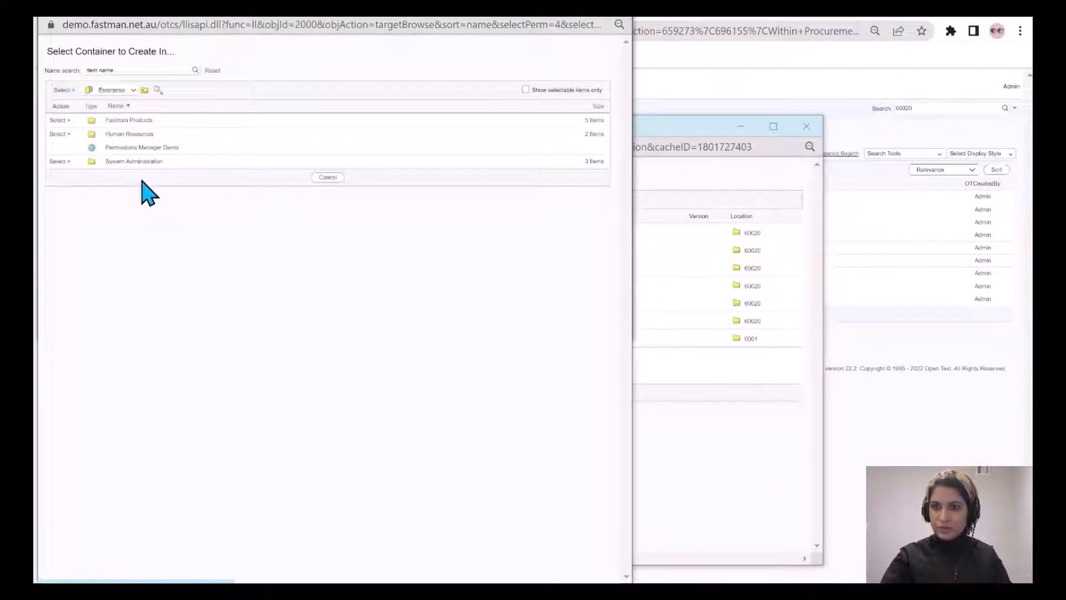
click(132, 121)
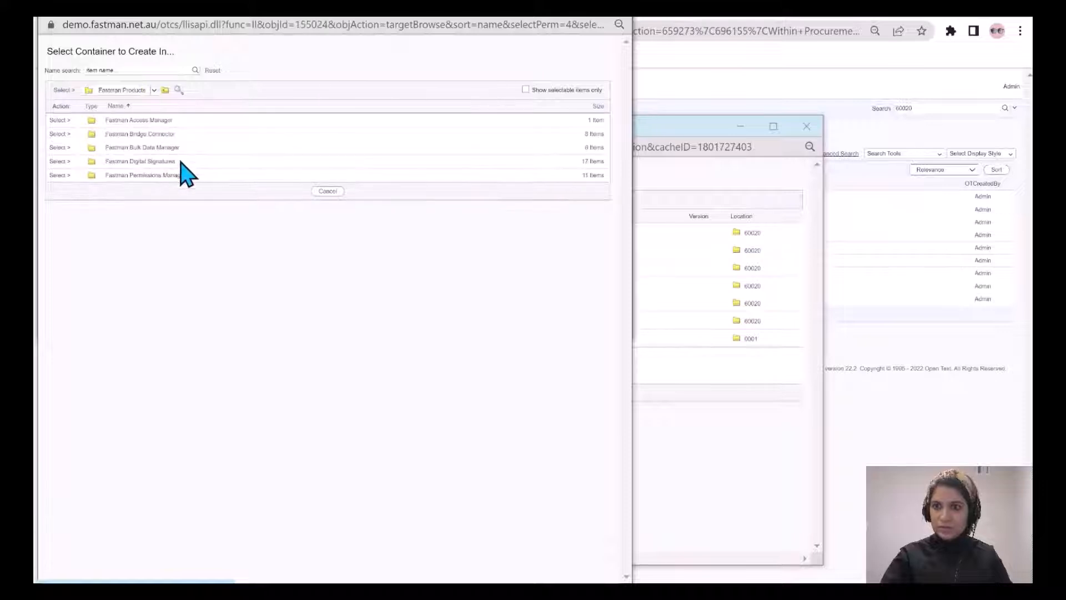
click(152, 175)
click(115, 175)
click(61, 176)
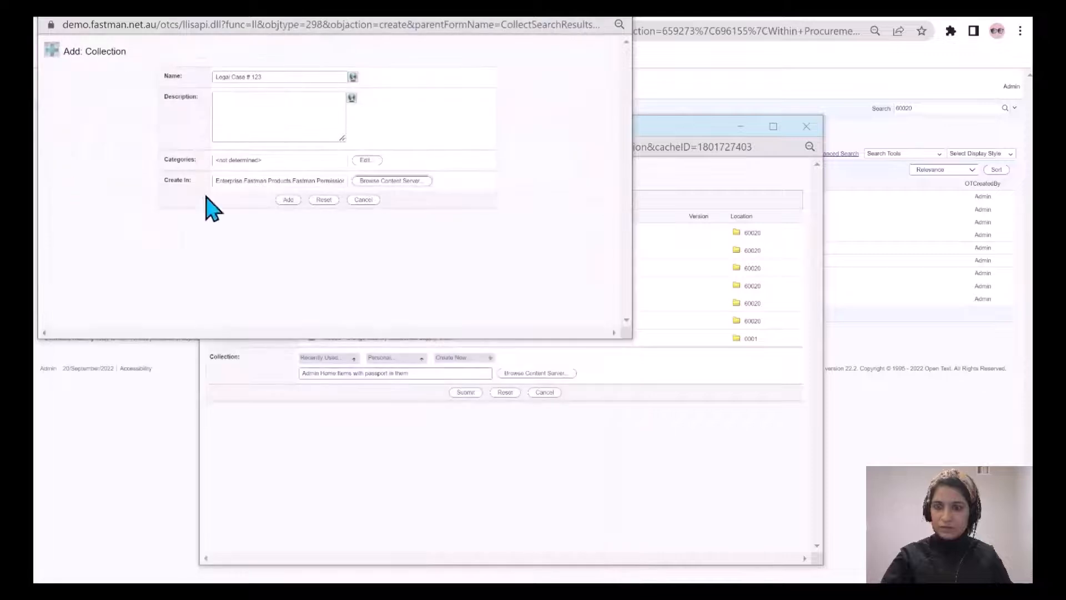
Create the collection, submit the selected results to it and open the filled collection.
click(288, 199)
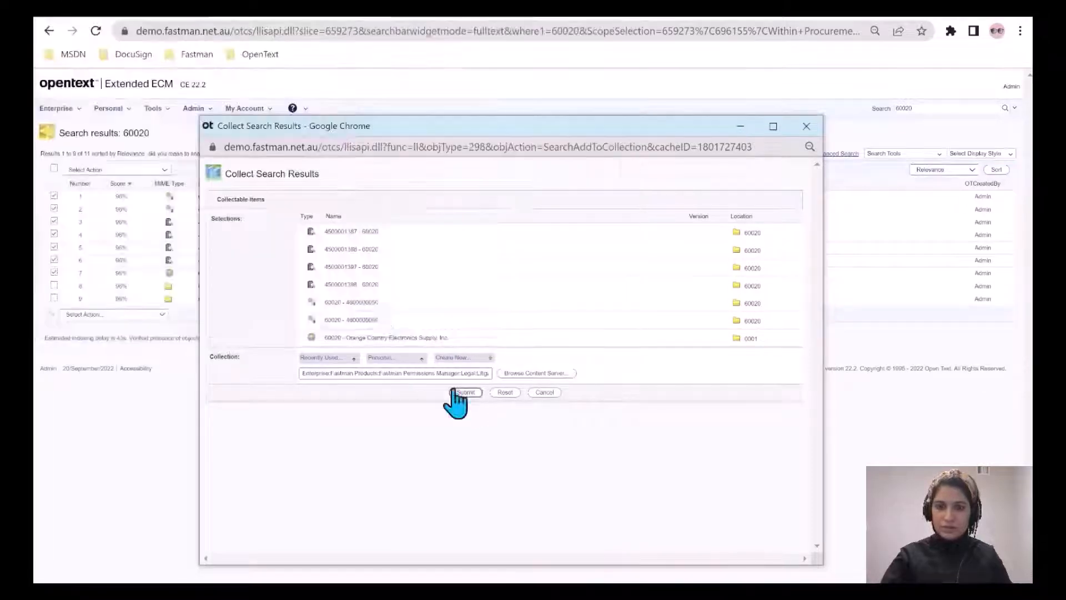
click(466, 392)
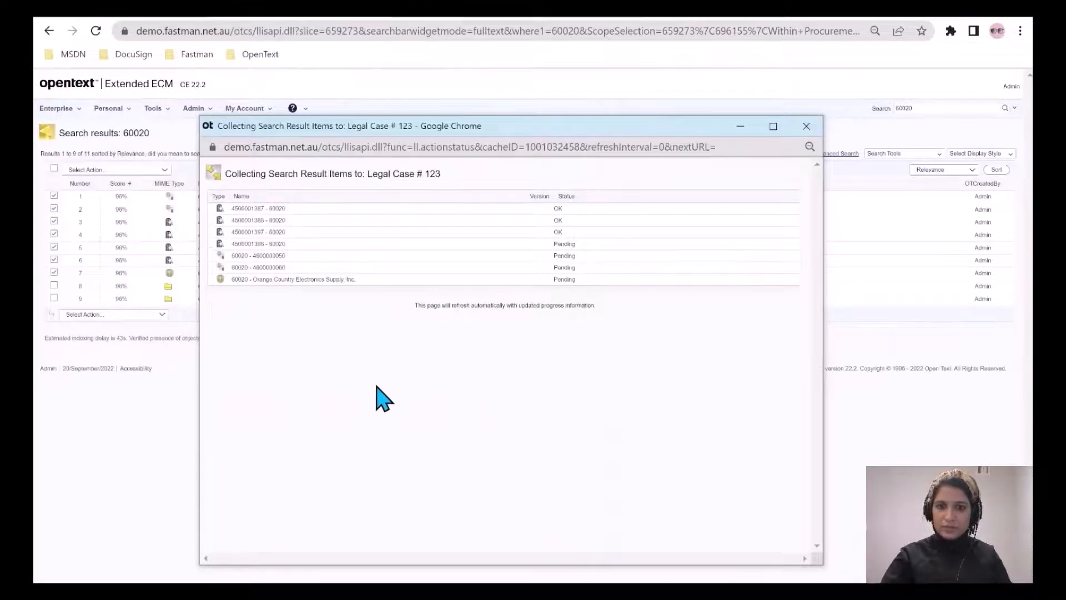
click(514, 294)
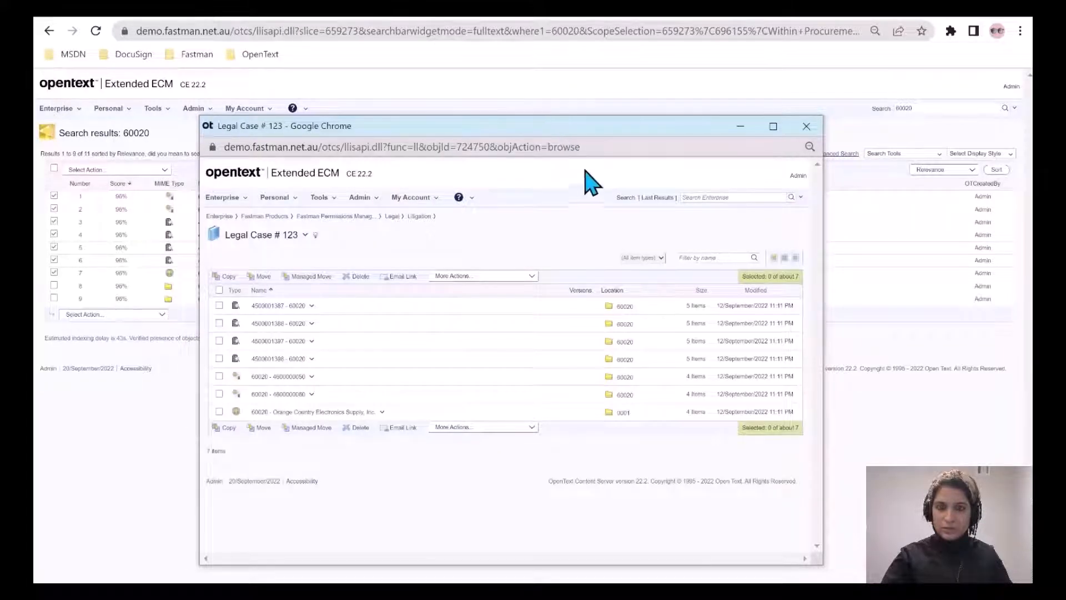
Copy the collection's address, close the popup window and open that address in the main browser window.
click(465, 145)
key(ctrl+c)
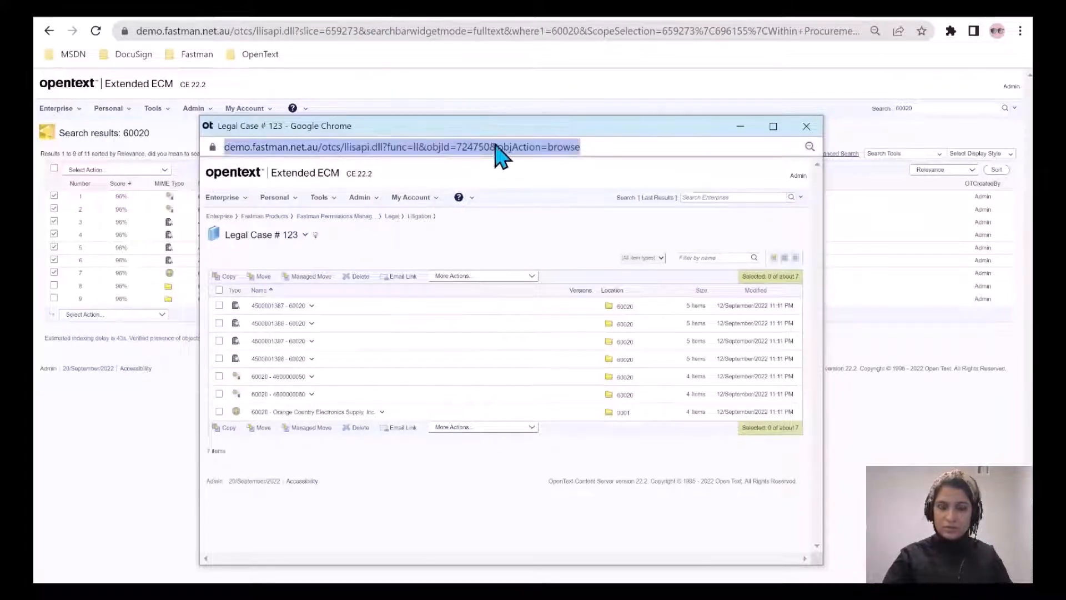
click(812, 127)
click(385, 31)
key(ctrl+v)
key(Return)
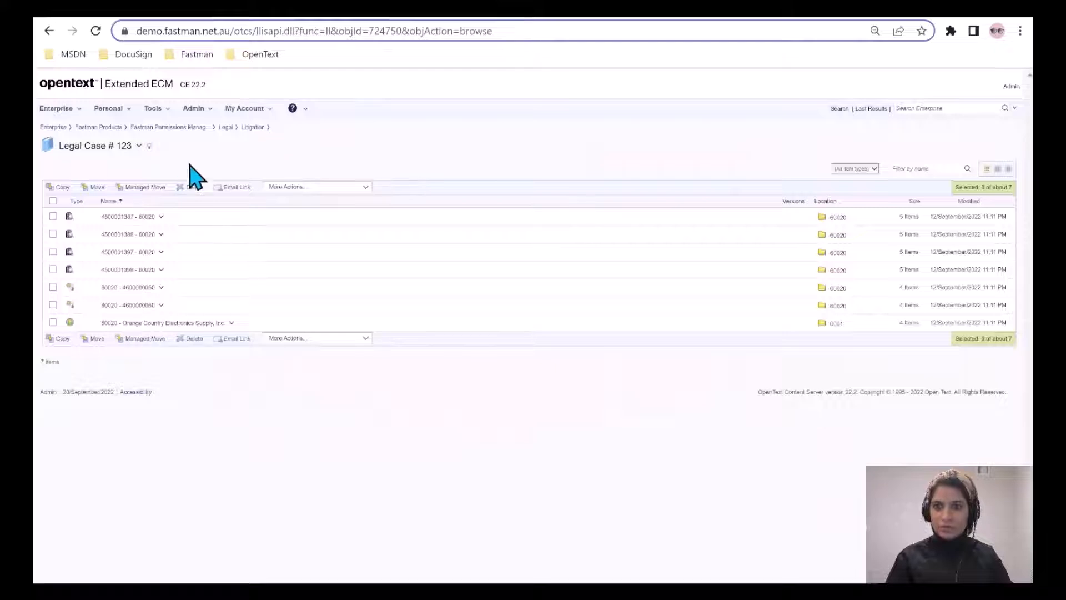
Select all items in the collection, choose the existing LITIGATION hold for them and cancel without applying it.
click(53, 201)
click(285, 187)
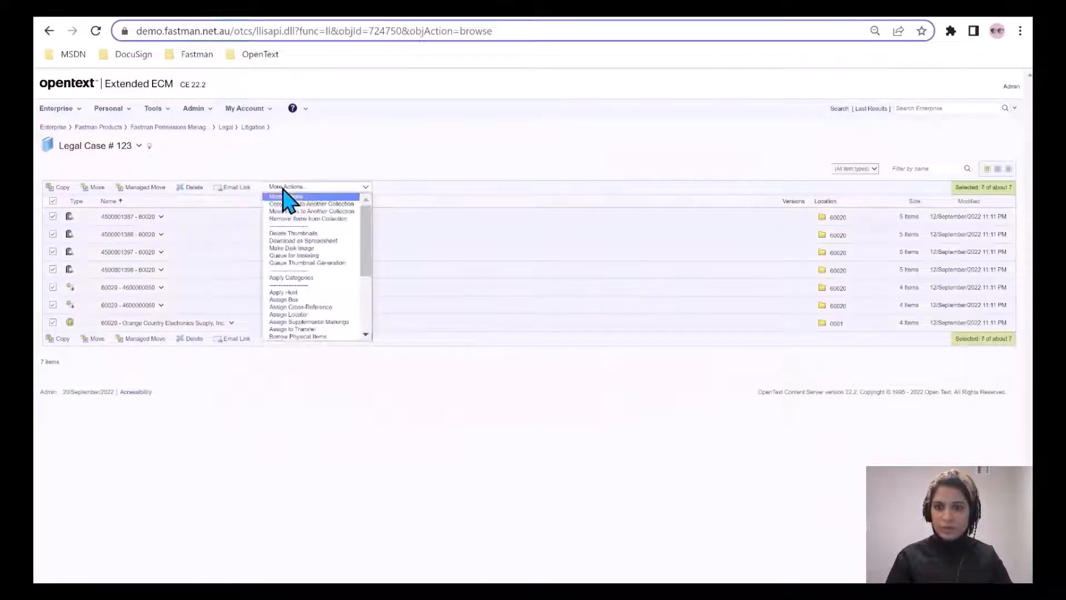
click(300, 292)
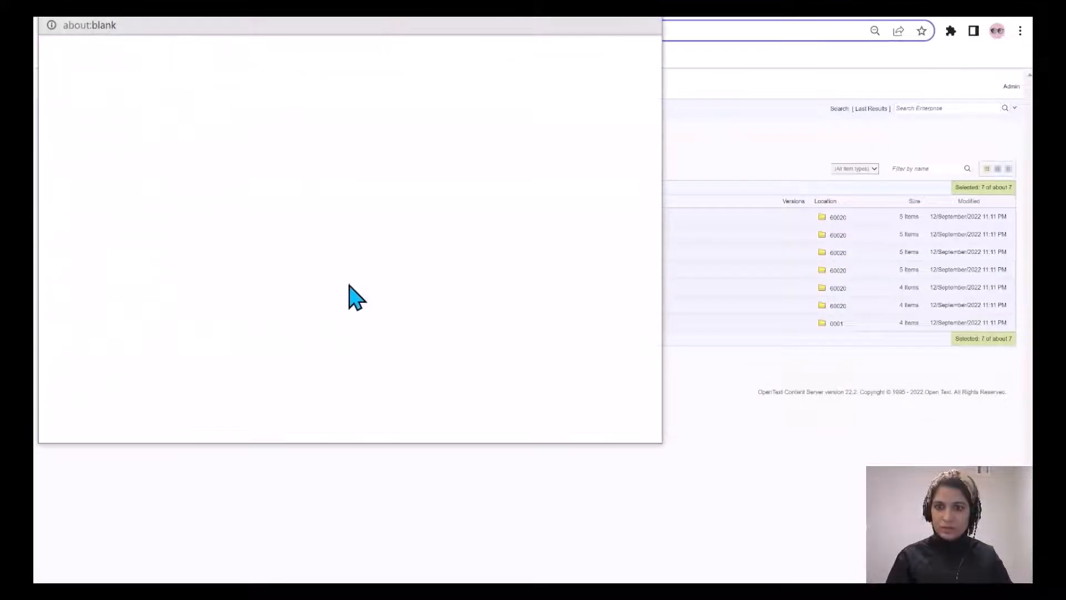
scroll(647, 250, down, 2)
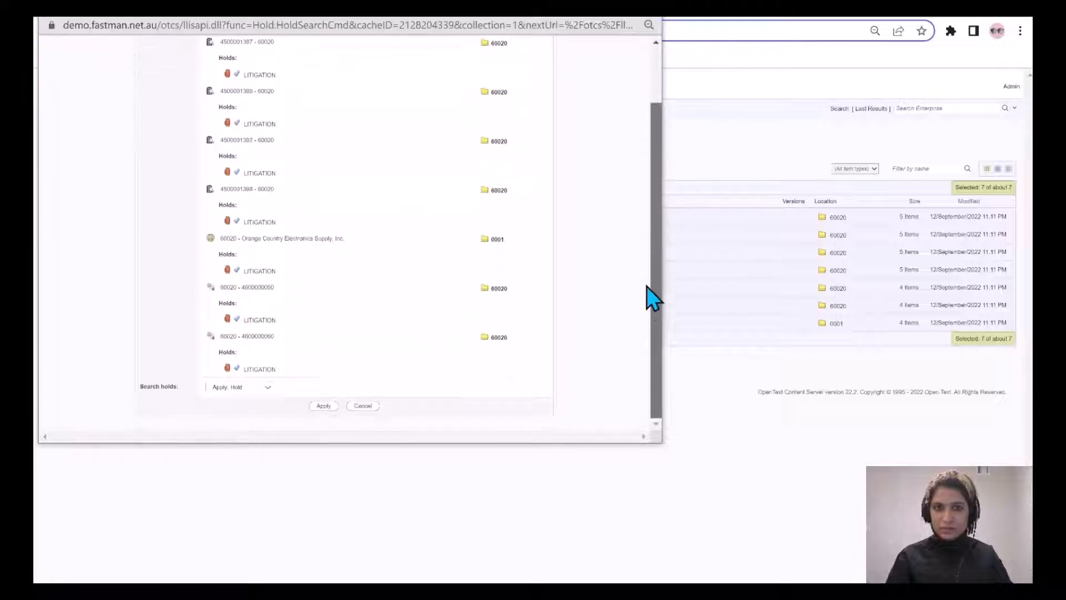
click(224, 388)
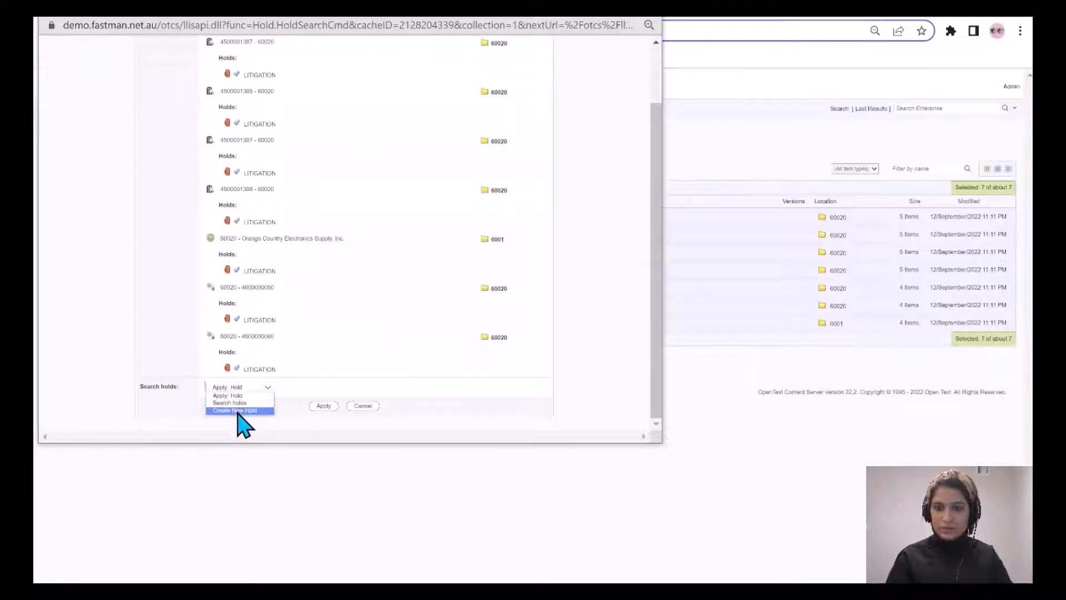
click(234, 403)
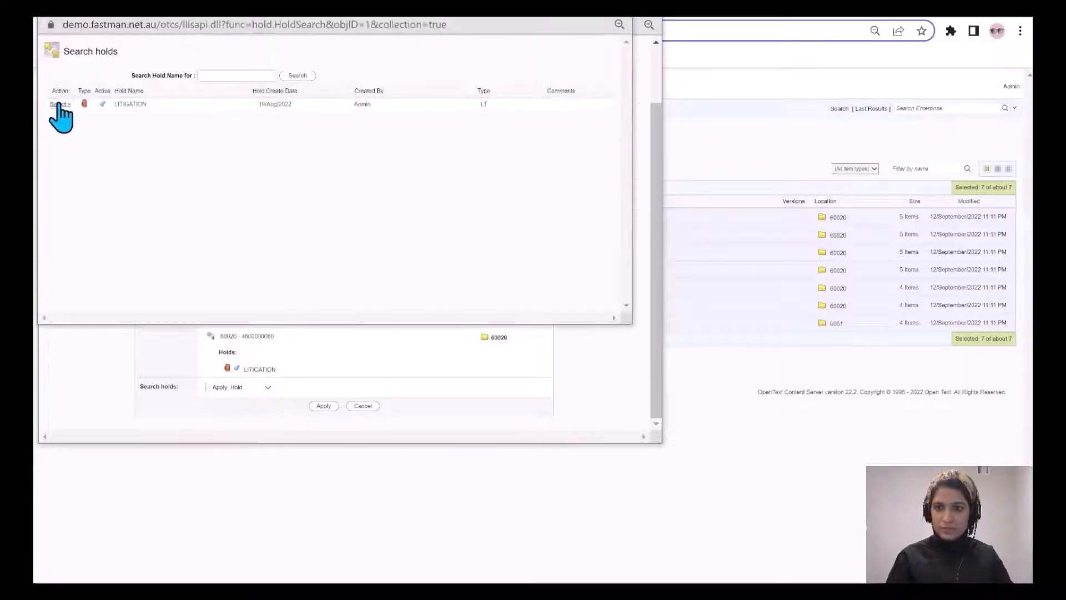
click(54, 101)
scroll(405, 399, down, 1)
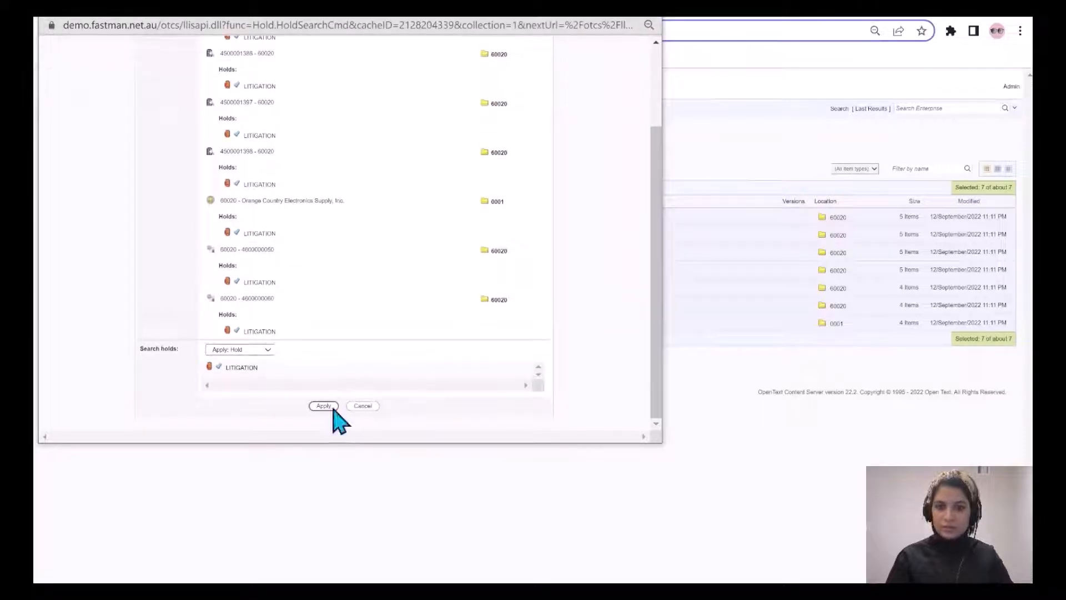
click(369, 406)
click(341, 202)
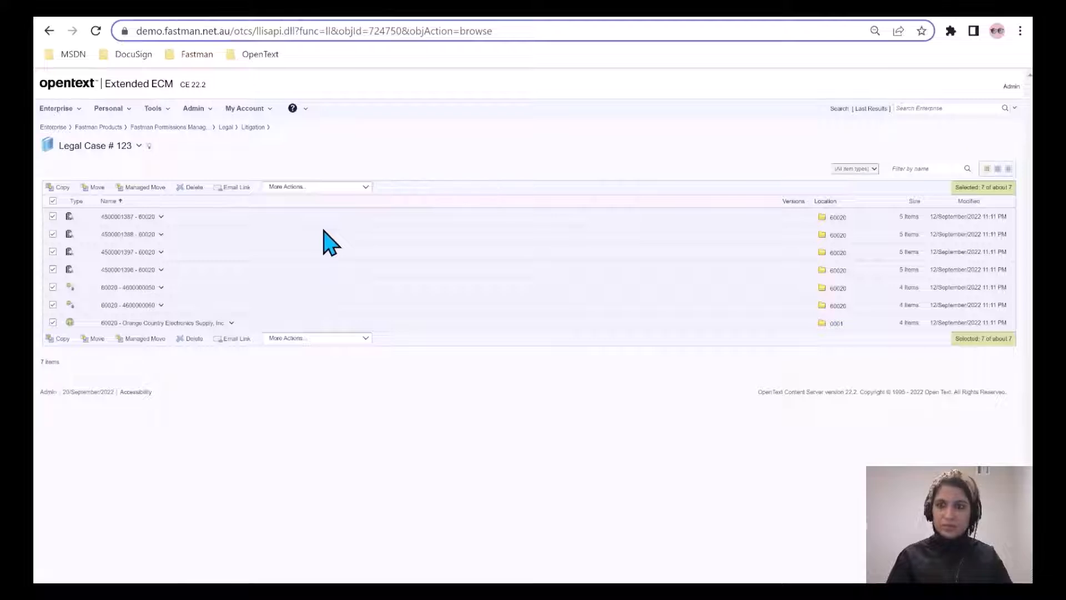
Open the permissions overview of the Legal Case # 123 collection and examine the user and group permissions of each collected item.
click(139, 146)
click(192, 229)
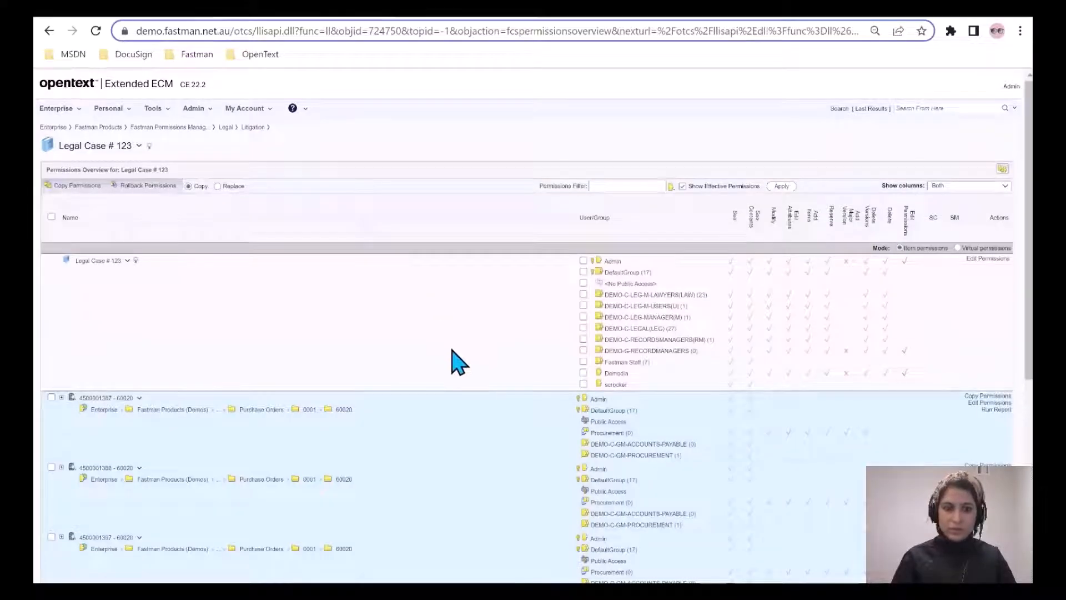
scroll(456, 362, down, 6)
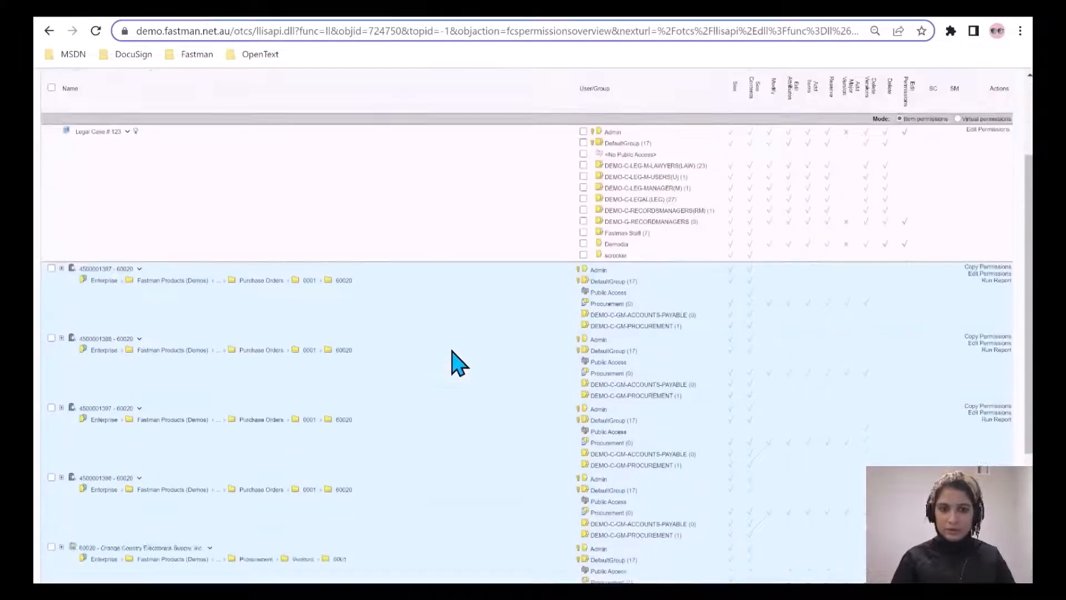
scroll(559, 350, up, 2)
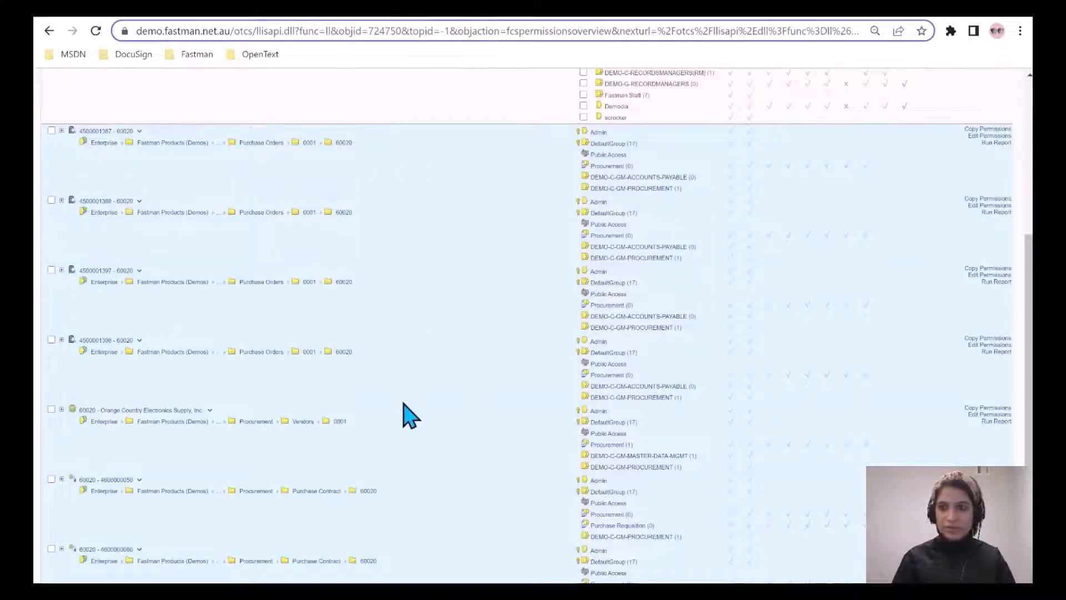
scroll(389, 435, down, 2)
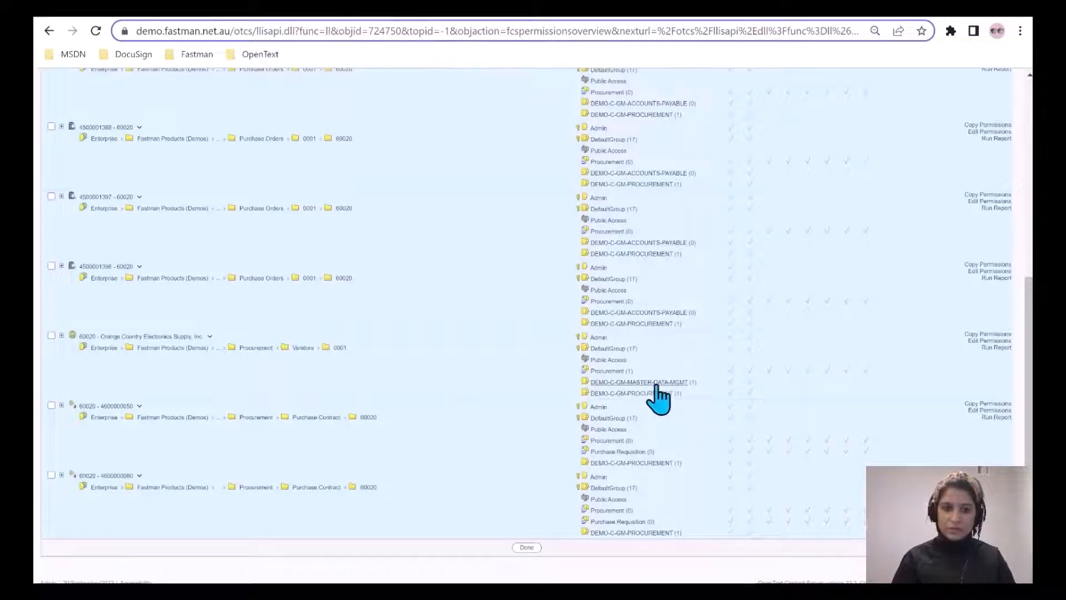
drag(1028, 363, 1029, 166)
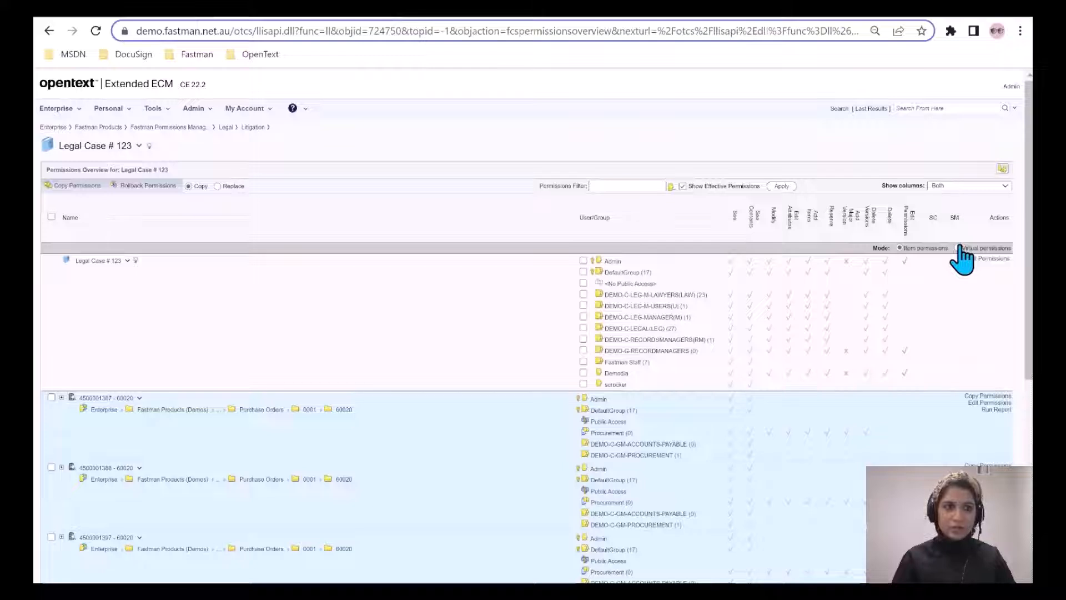
Switch the overview to virtual permissions and load the Legal Hold Team template into the Legal Case # 123 collection's permissions.
click(959, 248)
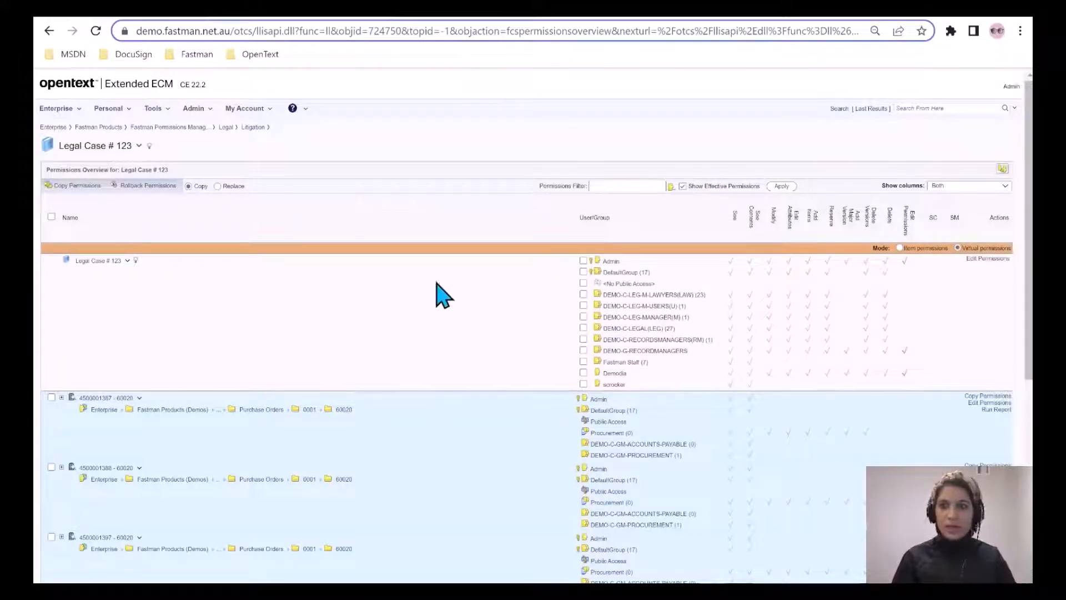
click(987, 259)
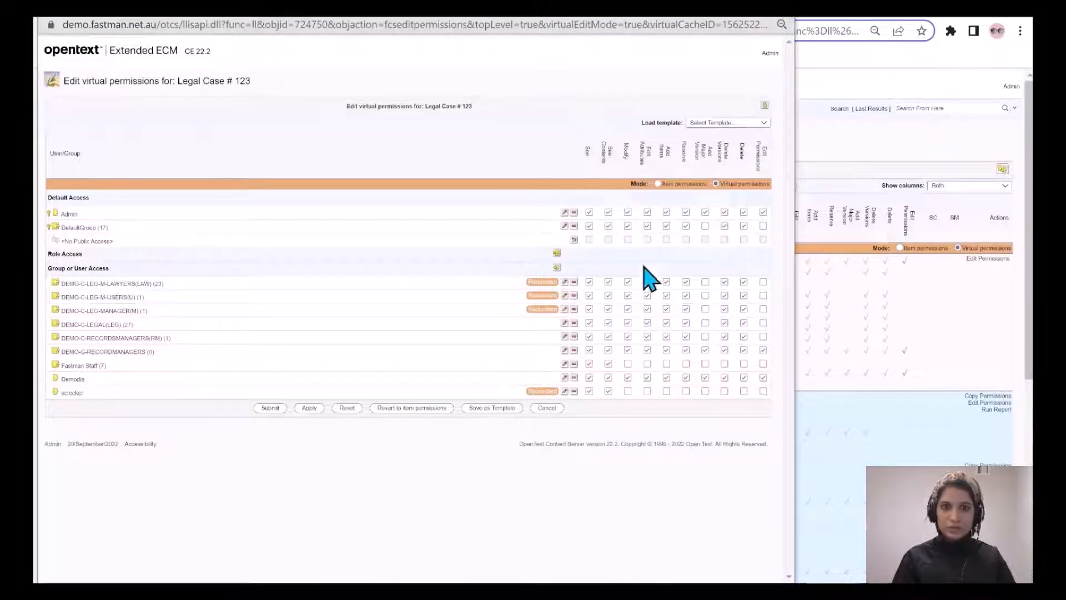
drag(578, 19, 714, 39)
click(856, 143)
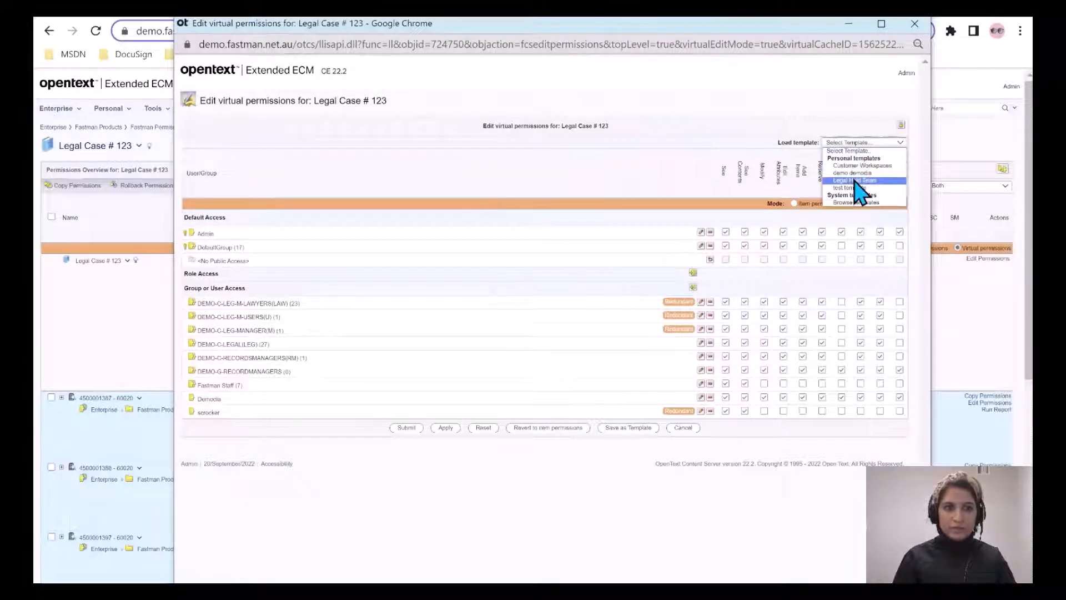
click(857, 180)
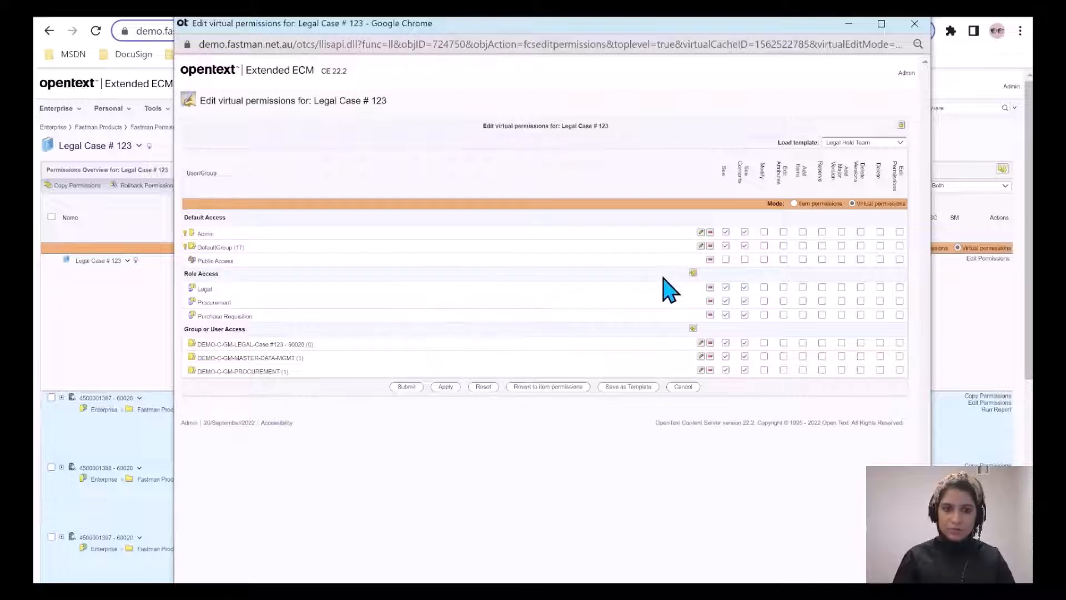
Remove the Procurement and Purchase Requisition roles from the collection's virtual permissions.
click(710, 301)
click(710, 302)
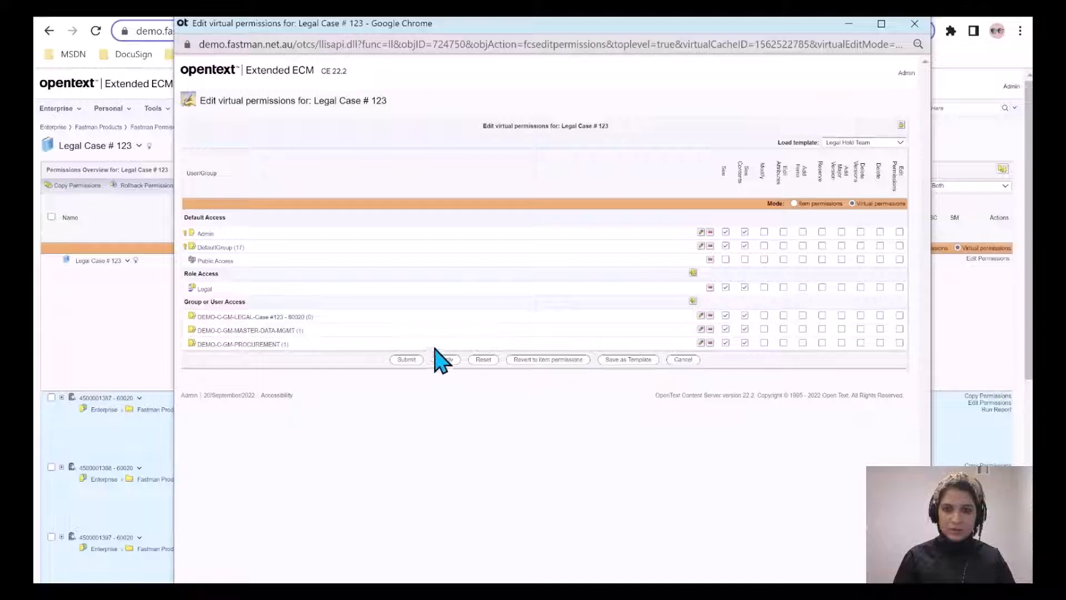
Remove the DEMO-C-GM-MASTER-DATA-MGMT and DEMO-C-GM-PROCUREMENT groups from the collection's virtual permissions and save the revised permissions.
click(710, 344)
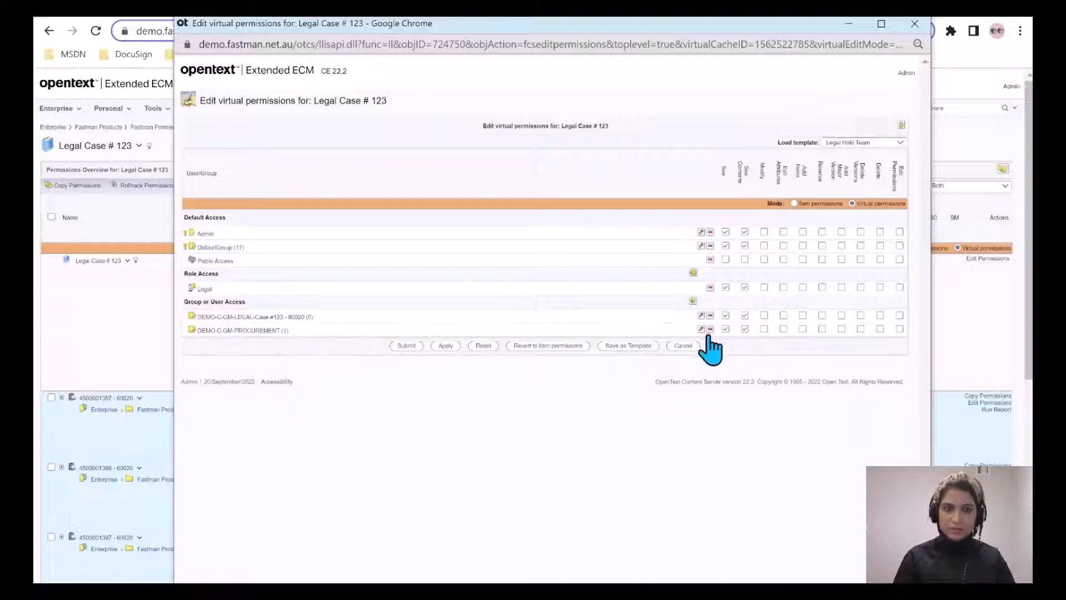
click(710, 330)
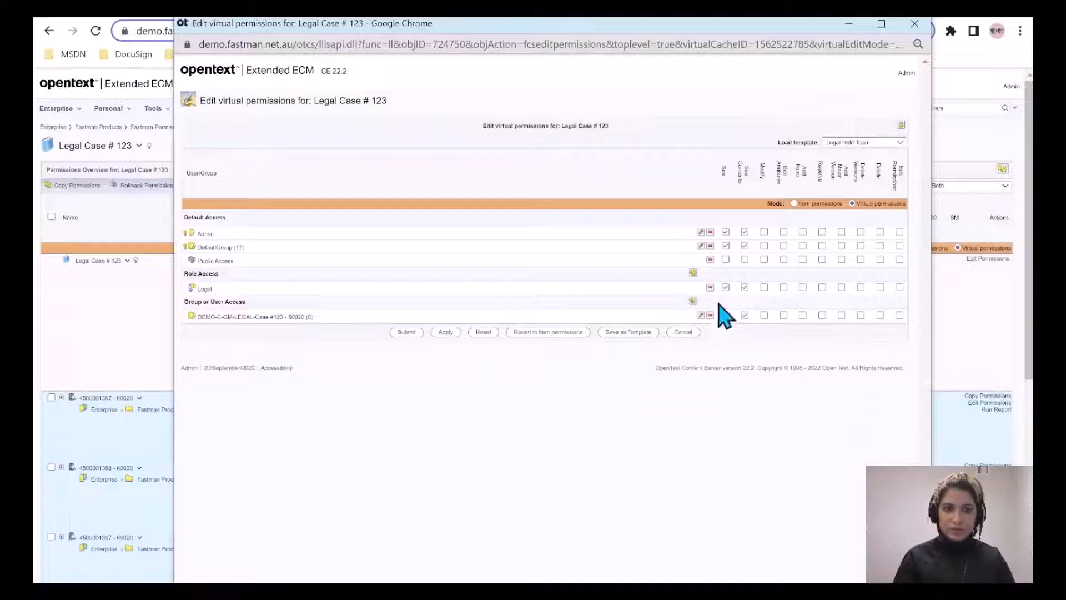
click(444, 332)
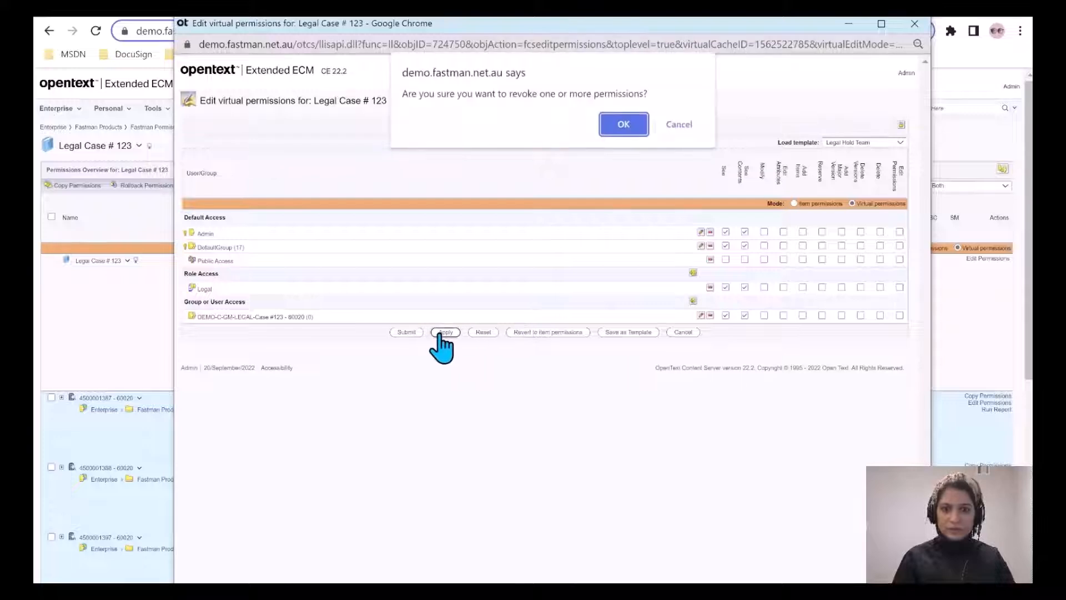
click(623, 126)
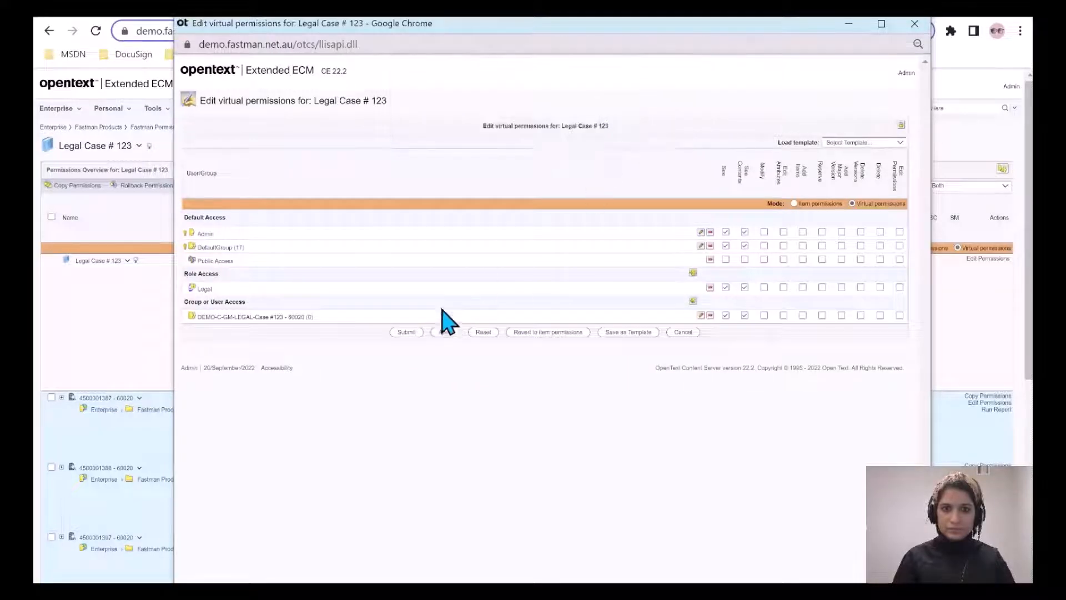
click(406, 332)
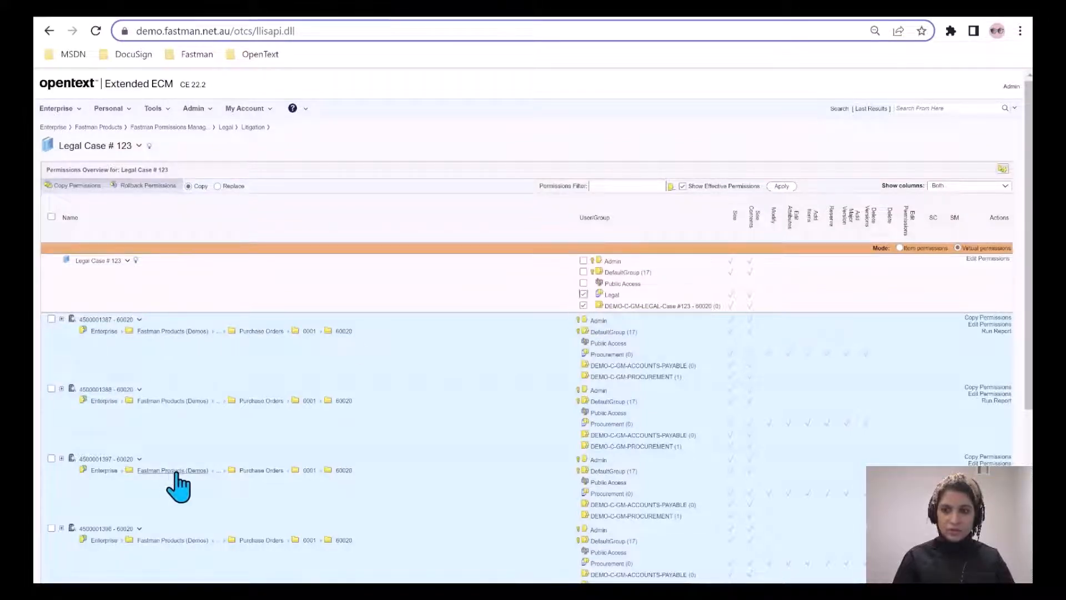
Copy the collection's Legal role and DEMO-C-GM-LEGAL-Case #123 - 60020 group permissions to all collected items, cascading through all levels and item types.
click(583, 305)
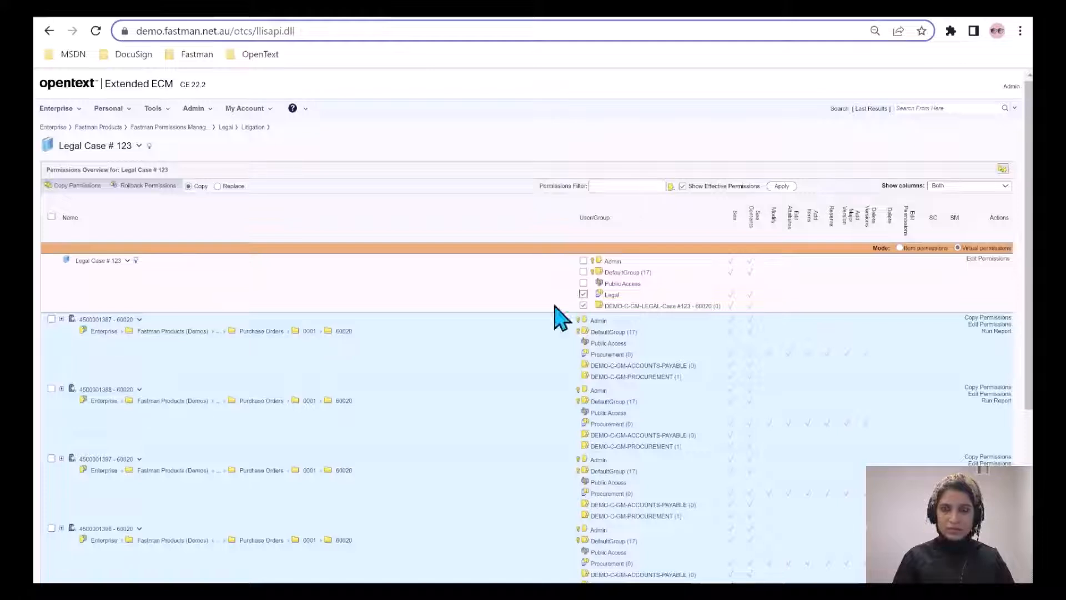
click(73, 191)
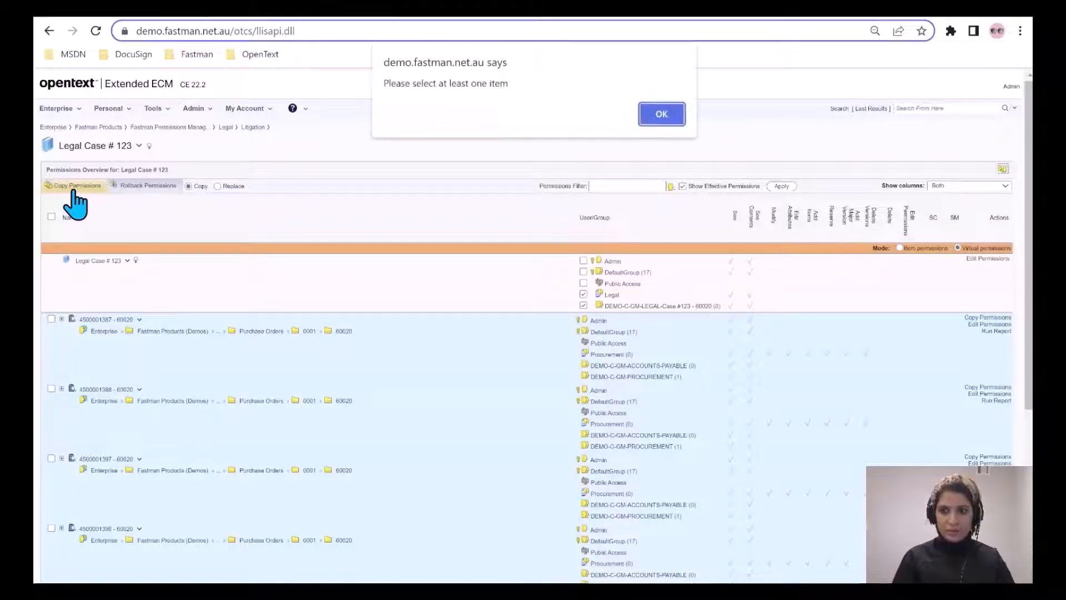
click(663, 114)
click(50, 217)
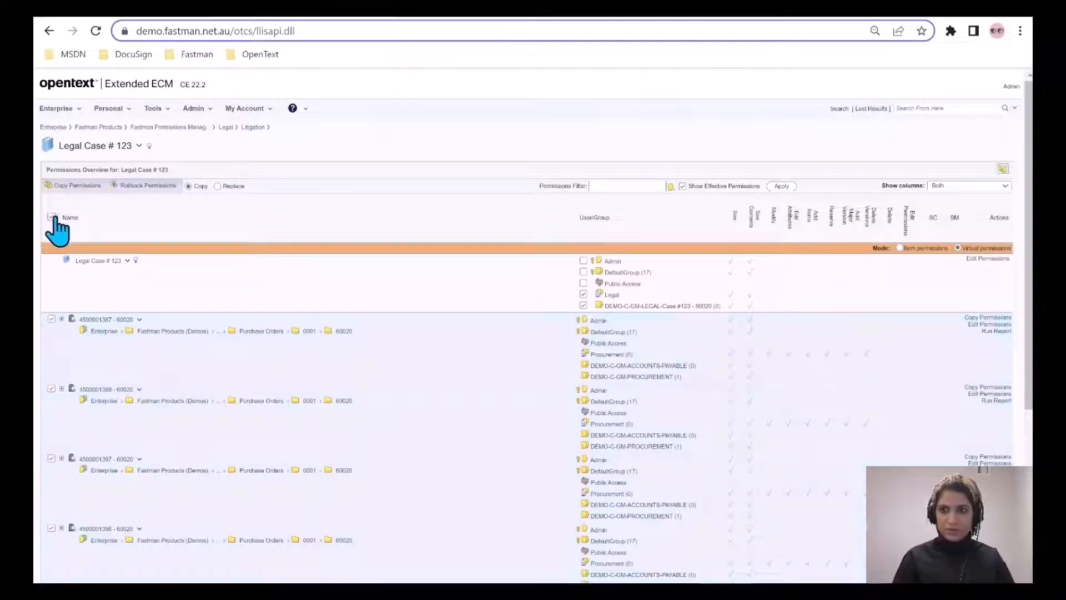
click(71, 186)
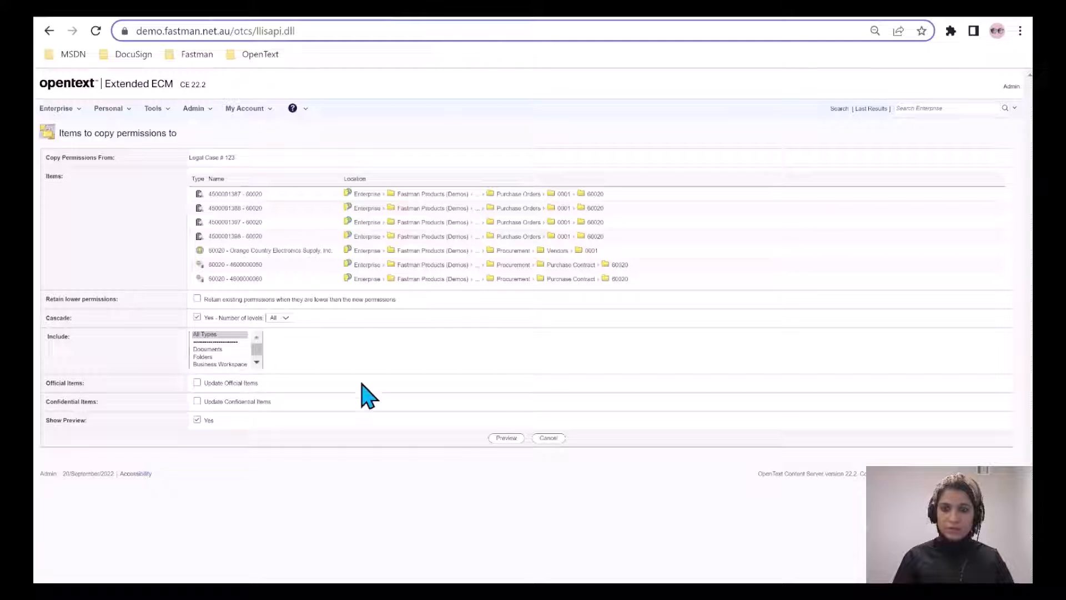
click(503, 438)
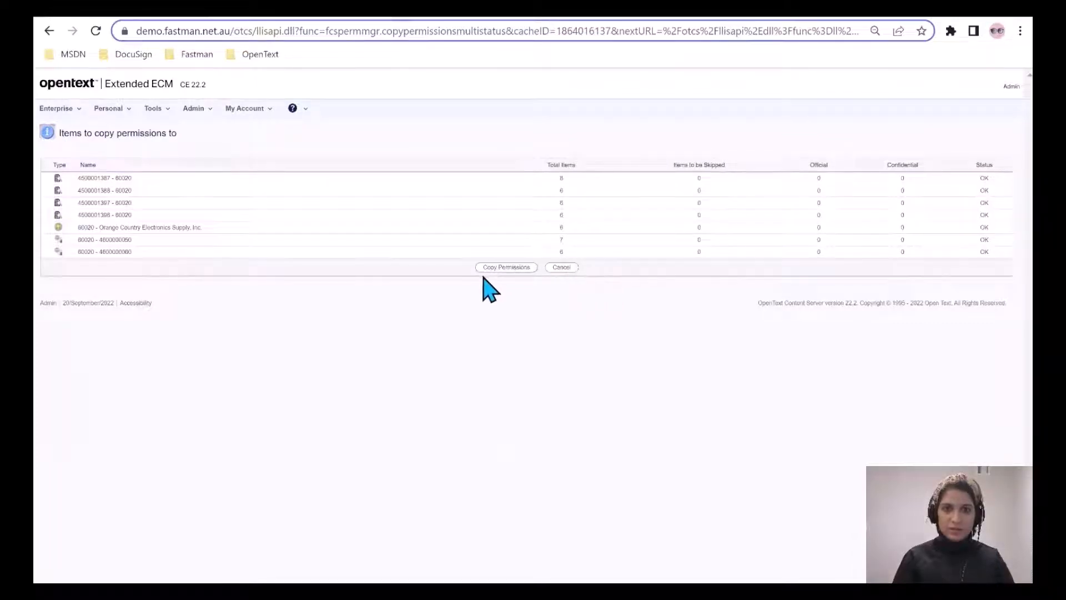
click(499, 268)
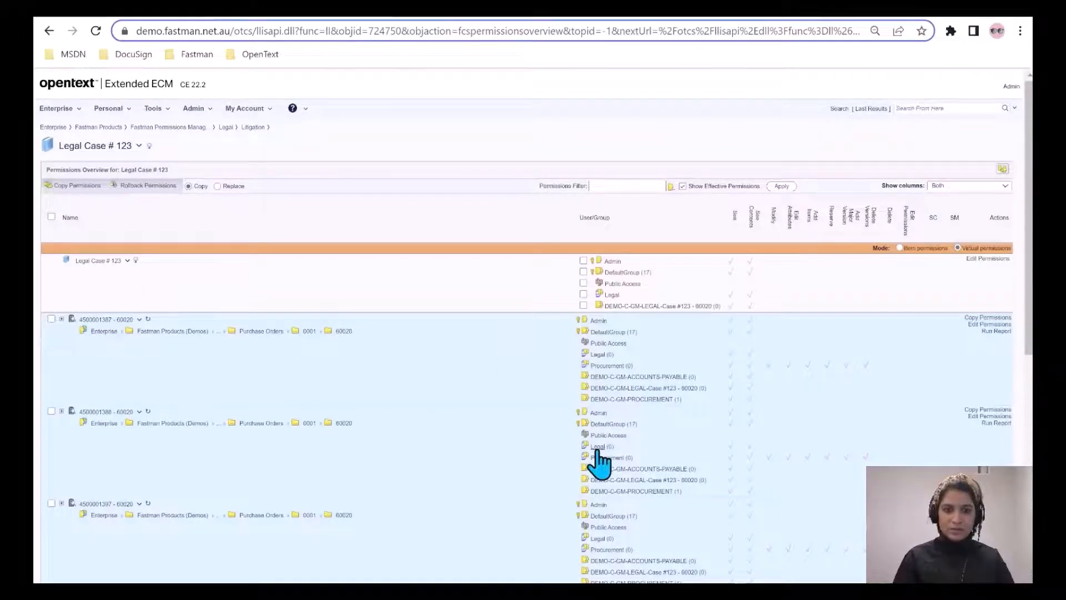
Review each collected item's permissions and run the Detailed Permissions Report for the second purchase order workspace to examine its audit entries.
scroll(607, 461, down, 3)
scroll(627, 422, down, 3)
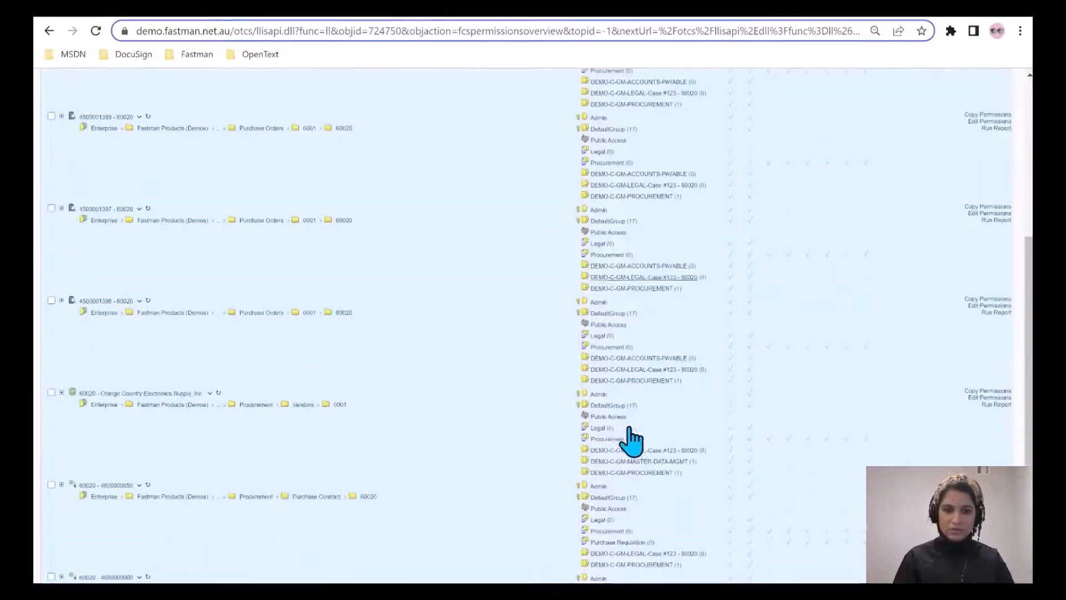
scroll(610, 441, down, 3)
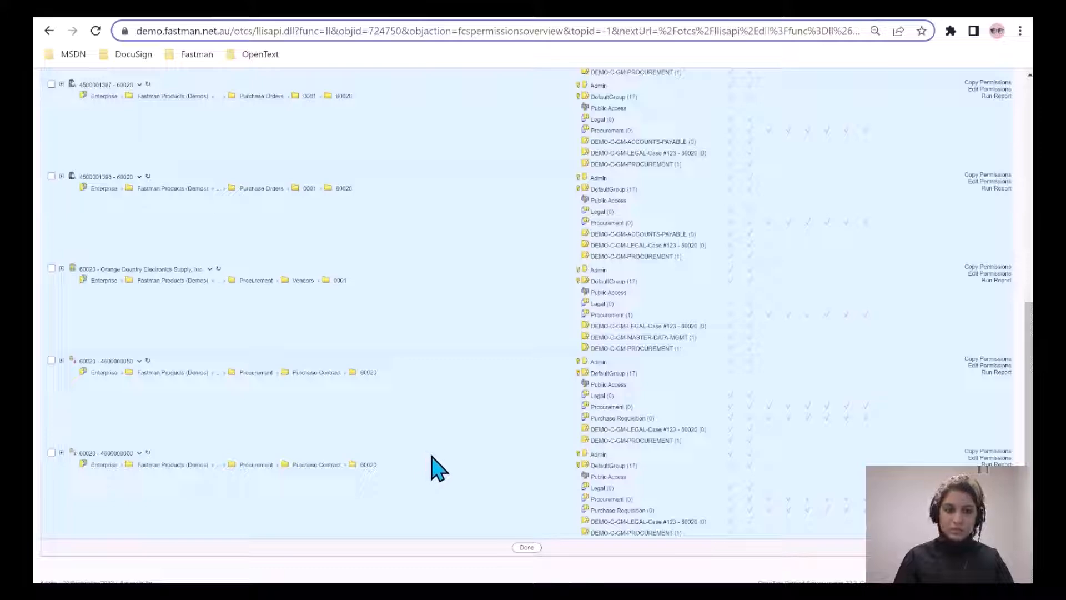
scroll(447, 472, up, 10)
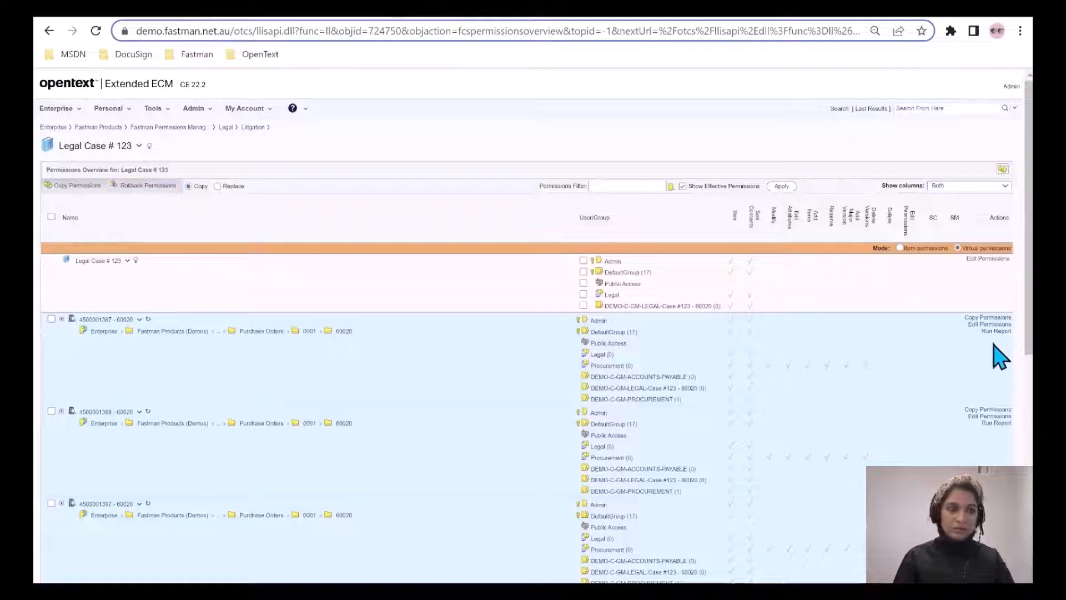
click(995, 424)
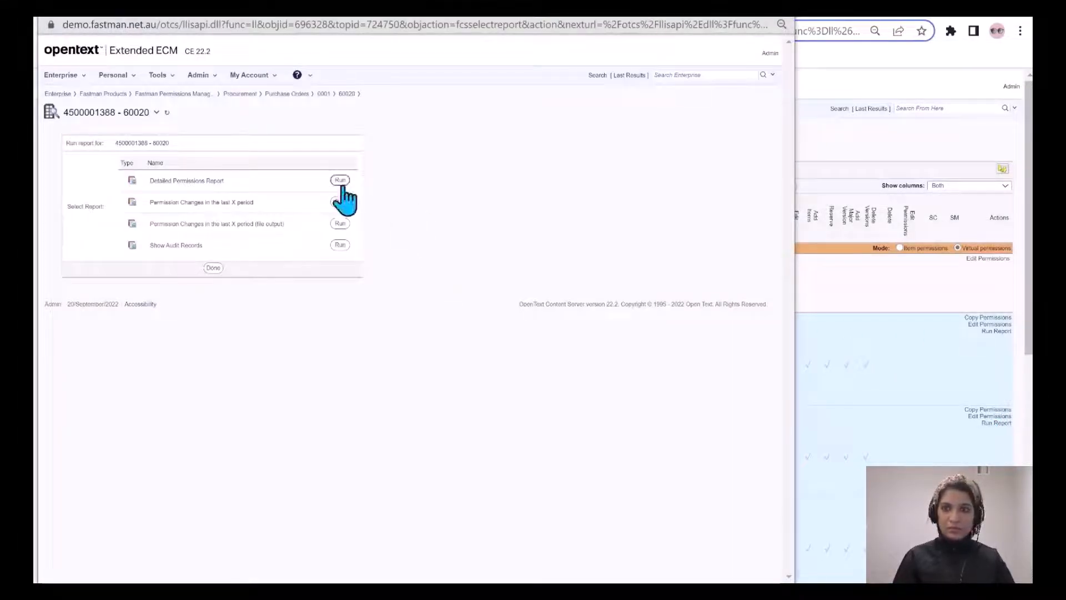
click(340, 179)
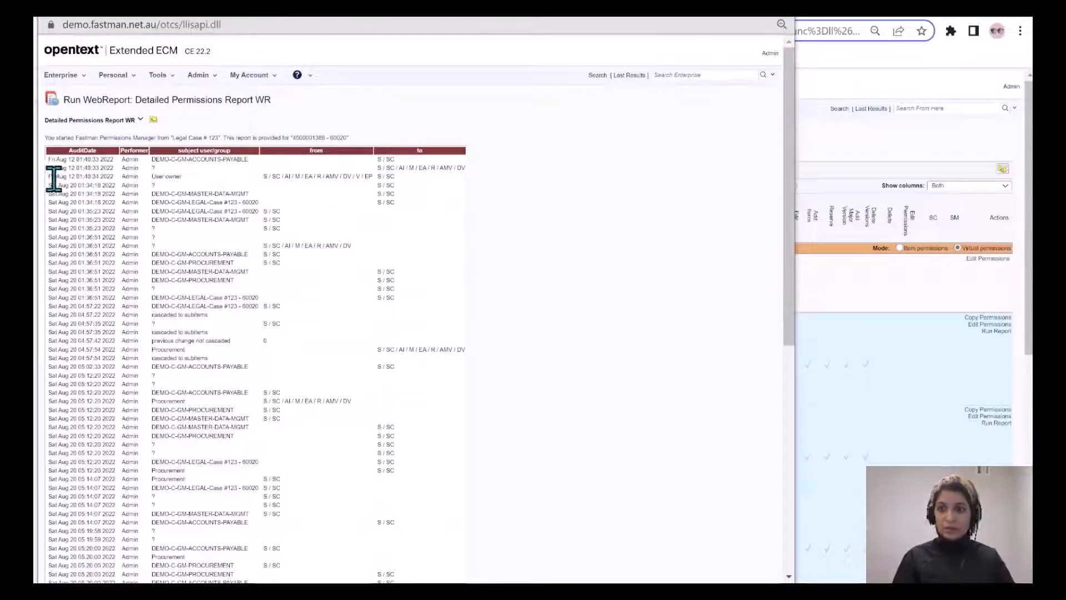
drag(55, 176, 123, 177)
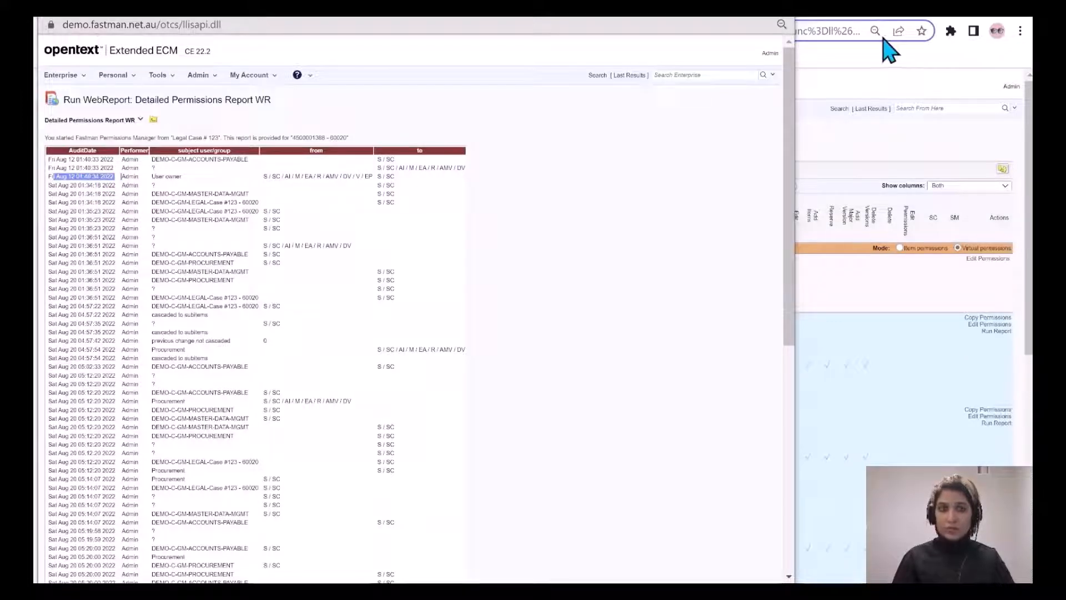
click(791, 22)
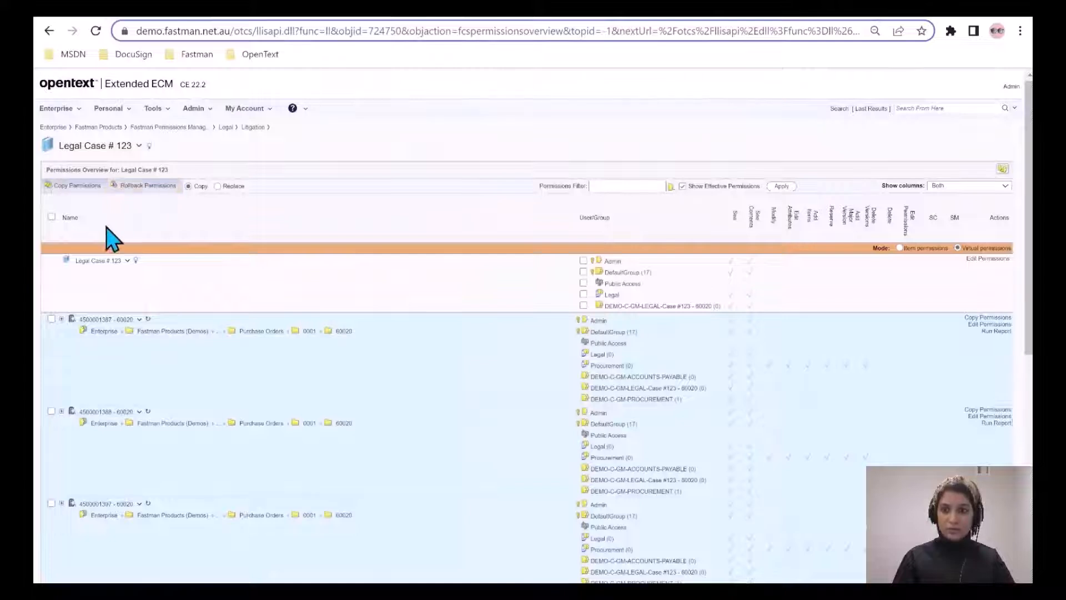
Preview a permissions rollback of all collected items to 20/Sep/2022 3:00 PM, cascading through all levels.
click(51, 217)
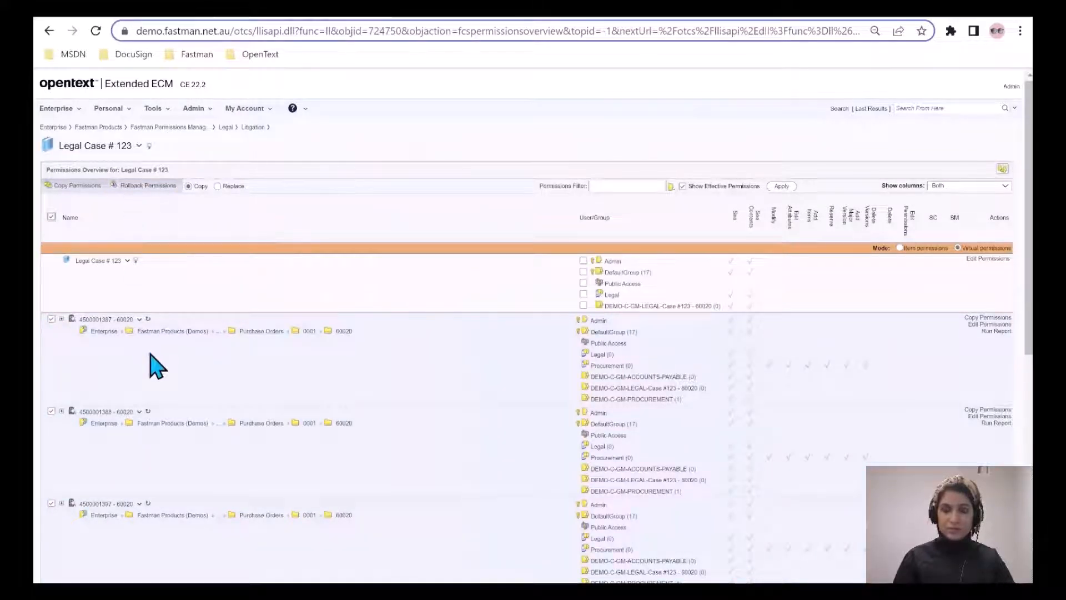
click(146, 189)
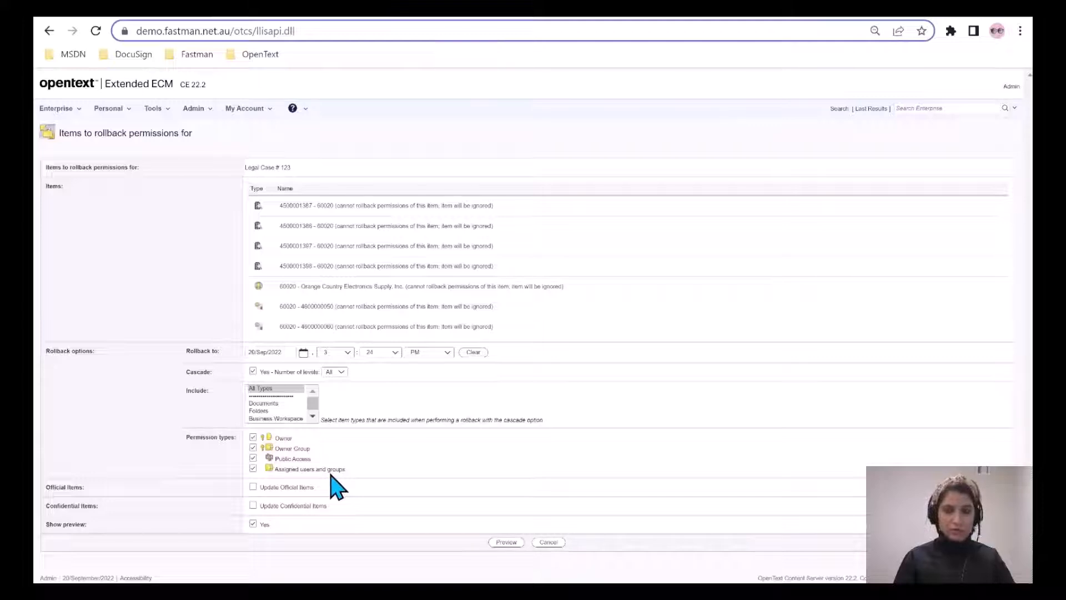
click(395, 352)
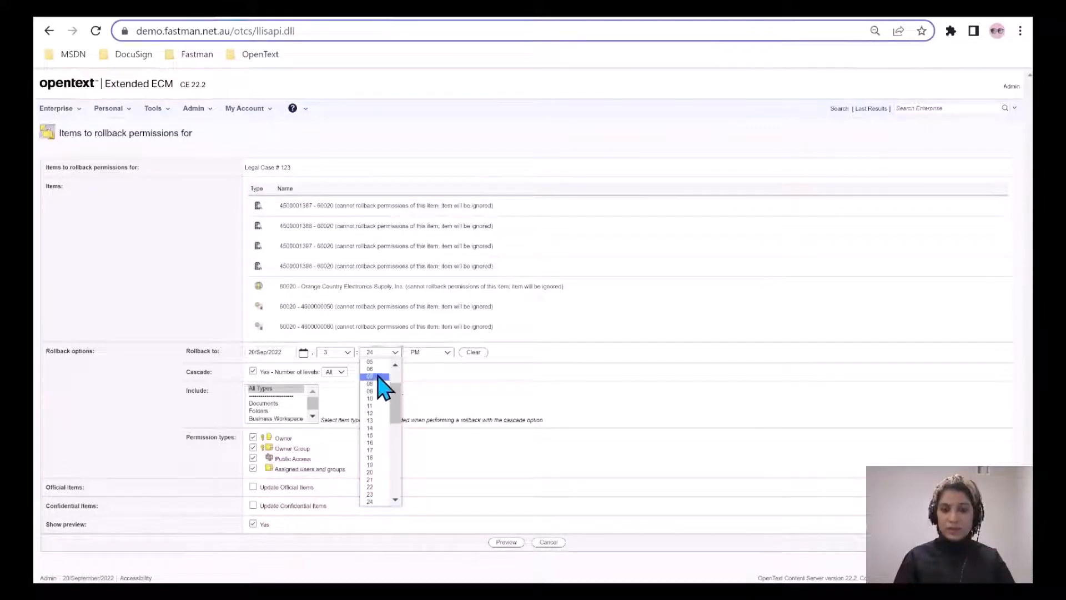
drag(396, 407, 404, 396)
click(375, 369)
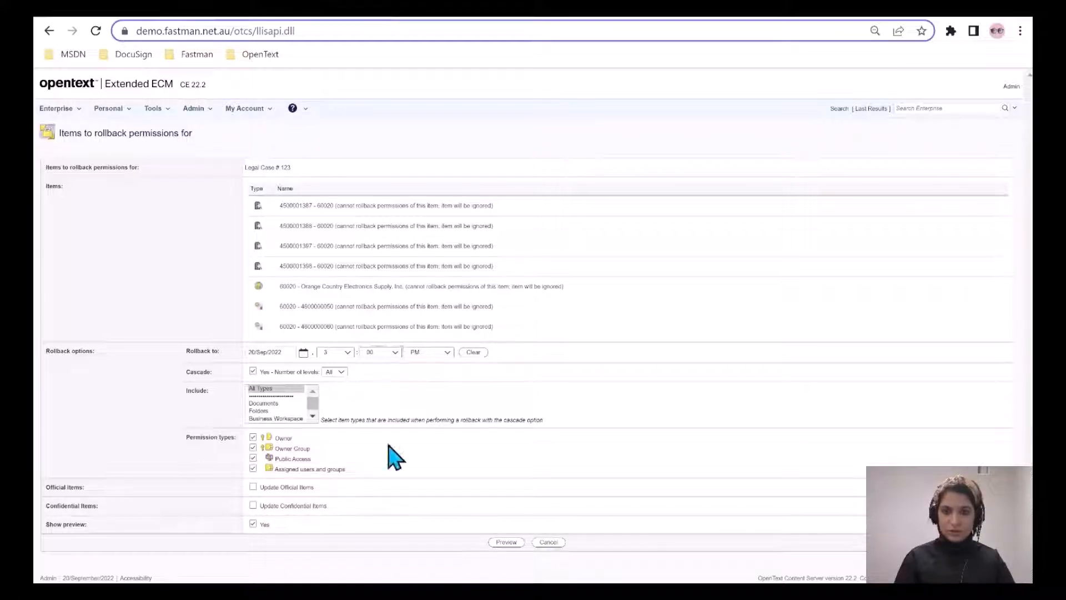
click(506, 542)
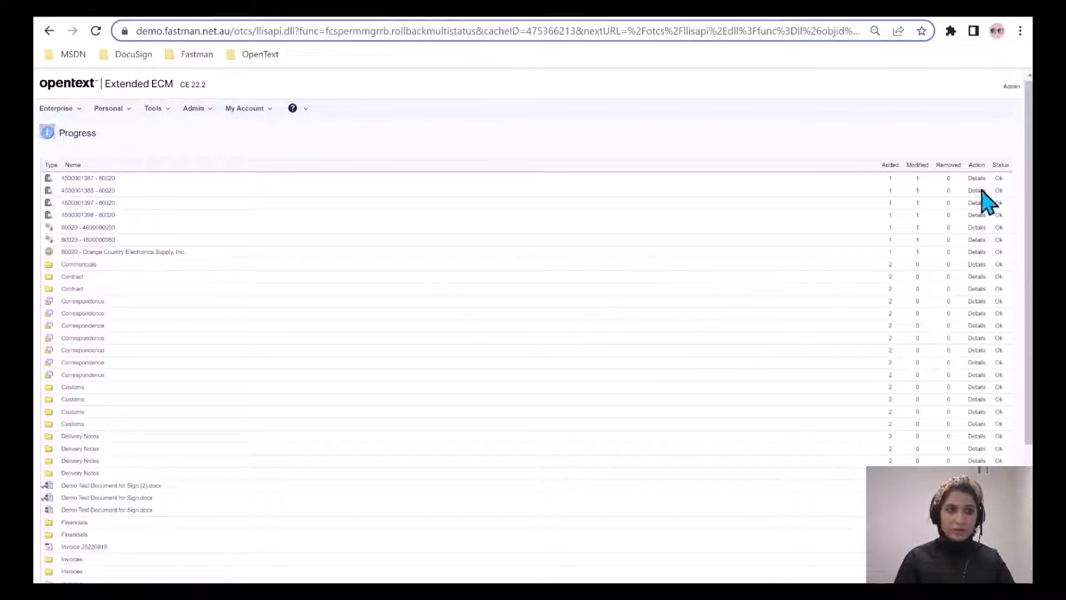
Check the permission events for the Commercials folder and carry out the previewed rollback on all listed items.
click(977, 264)
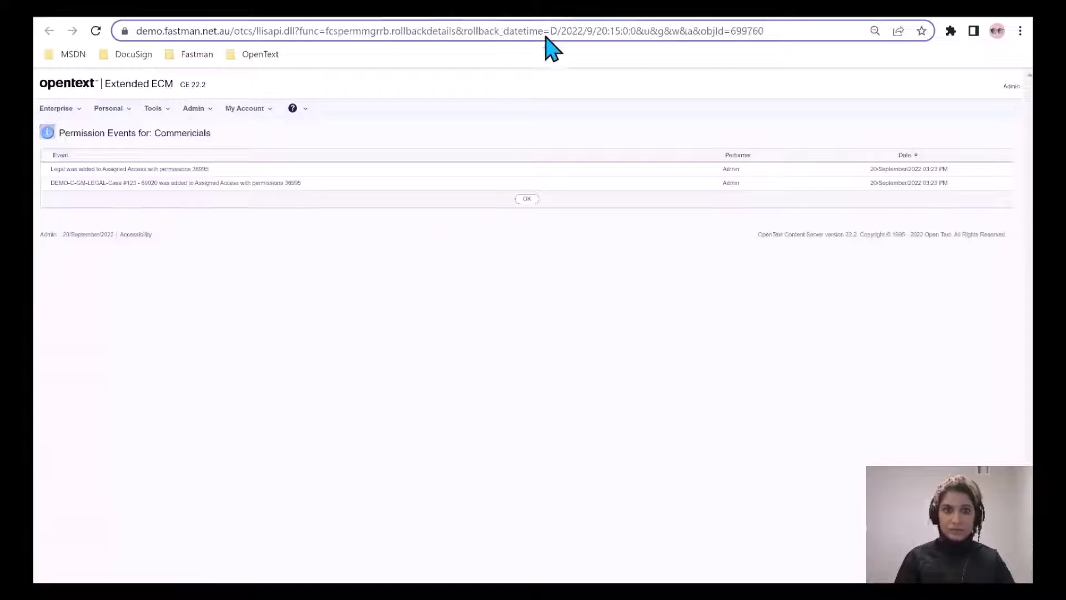
click(588, 7)
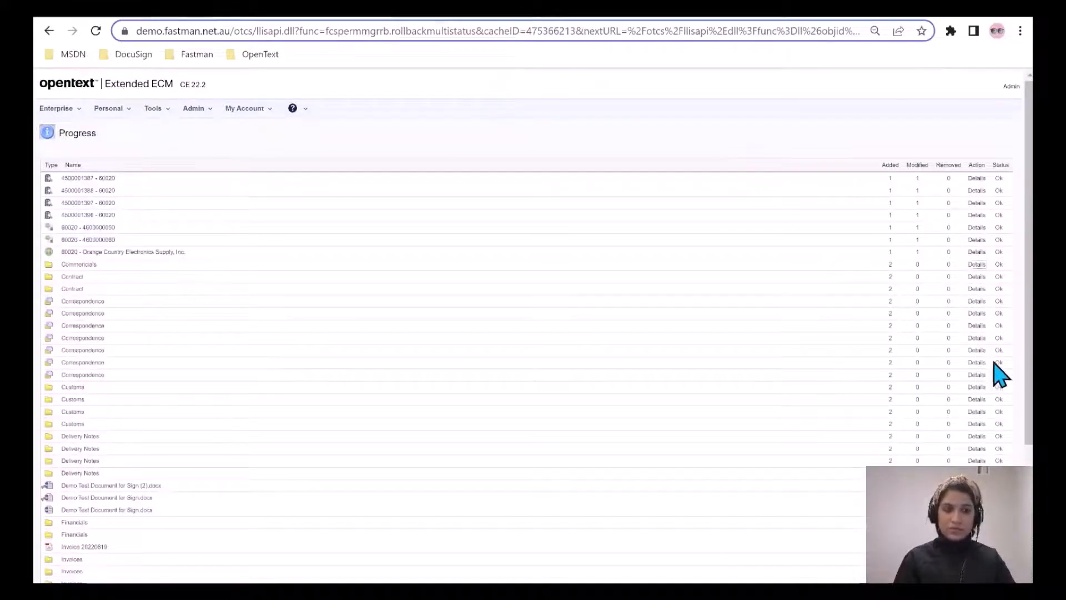
scroll(1027, 392, down, 4)
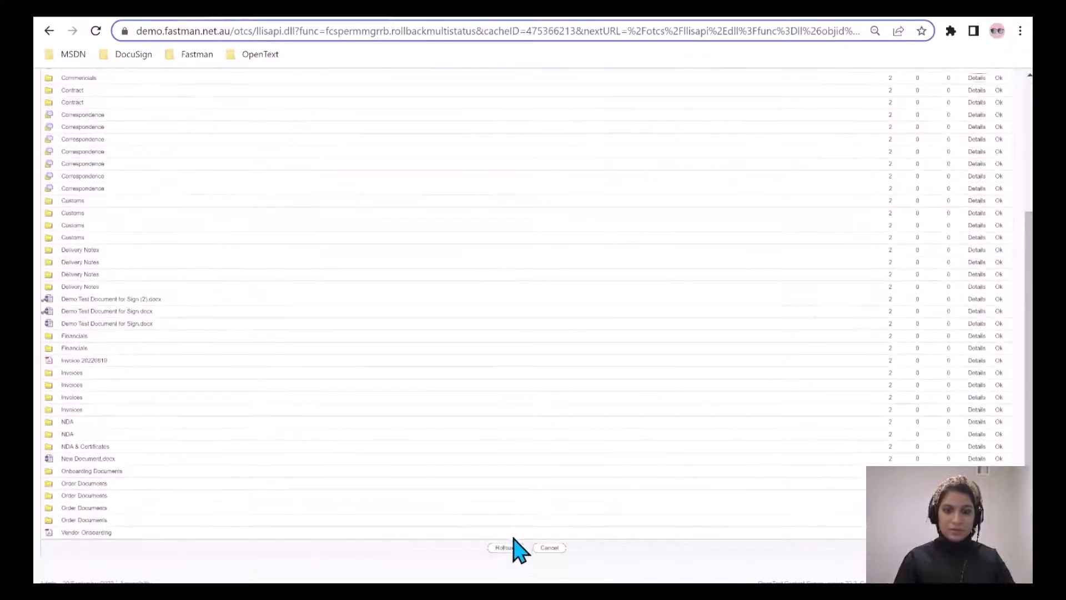
click(512, 547)
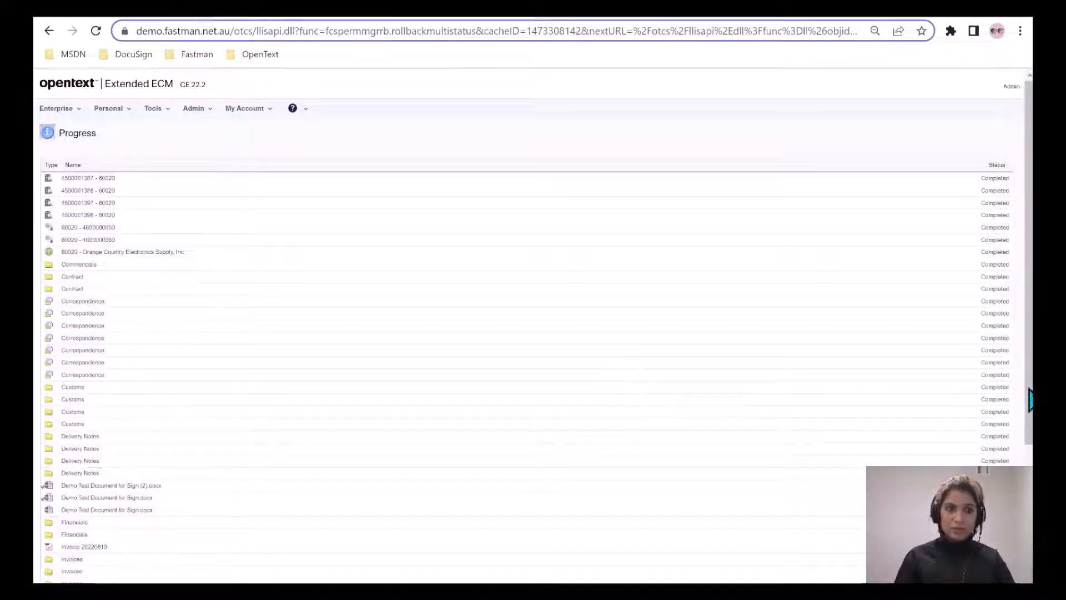
scroll(1028, 407, down, 3)
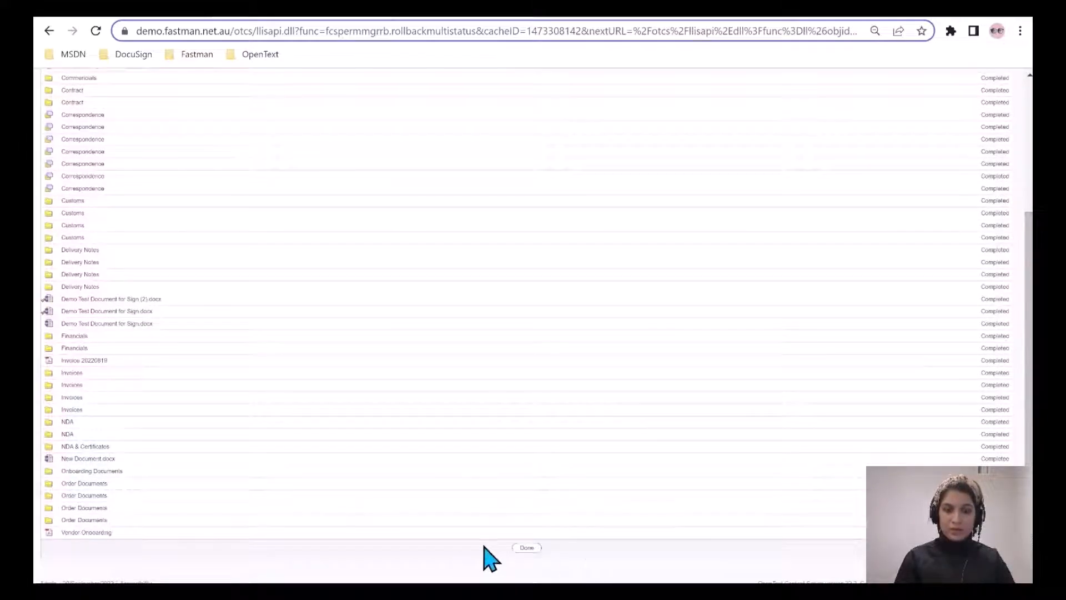
click(527, 548)
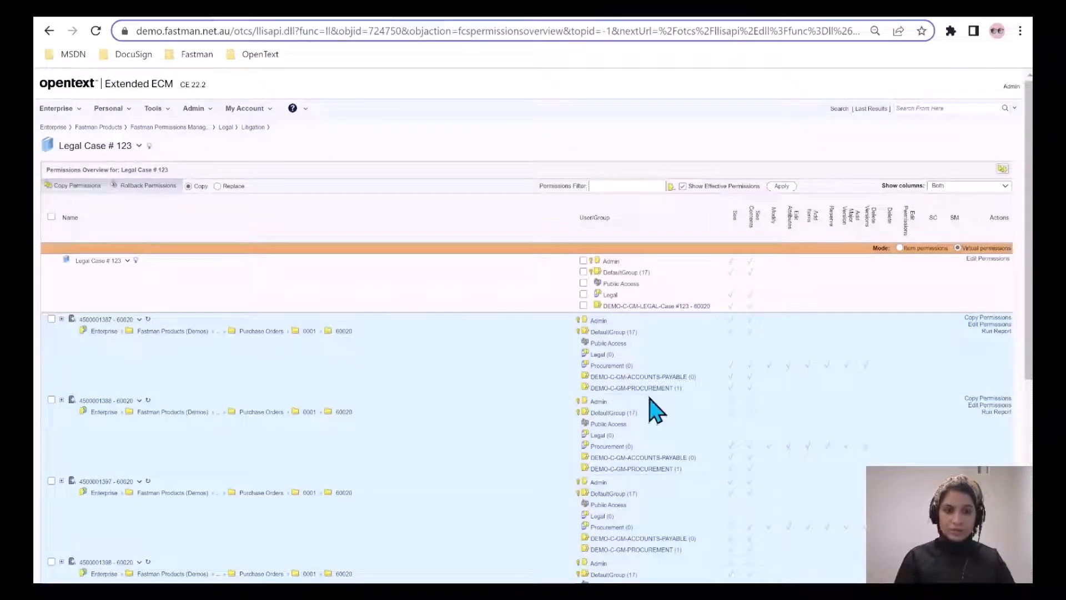
Remove the Legal role from the first-level sub-items of the Legal Case # 123 collection with Replace User.
scroll(643, 453, down, 5)
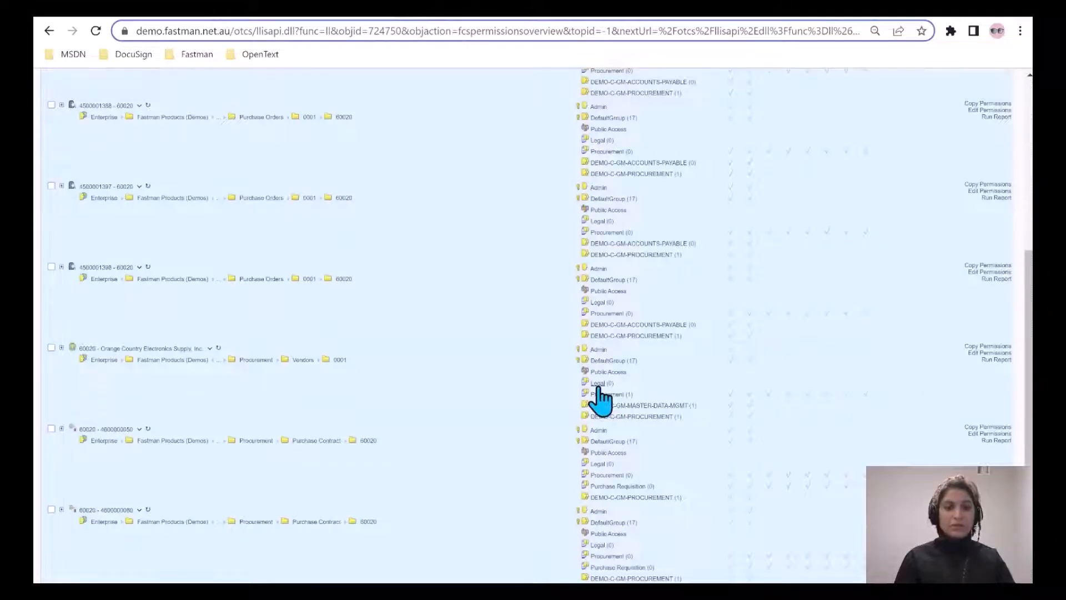
scroll(1028, 377, up, 4)
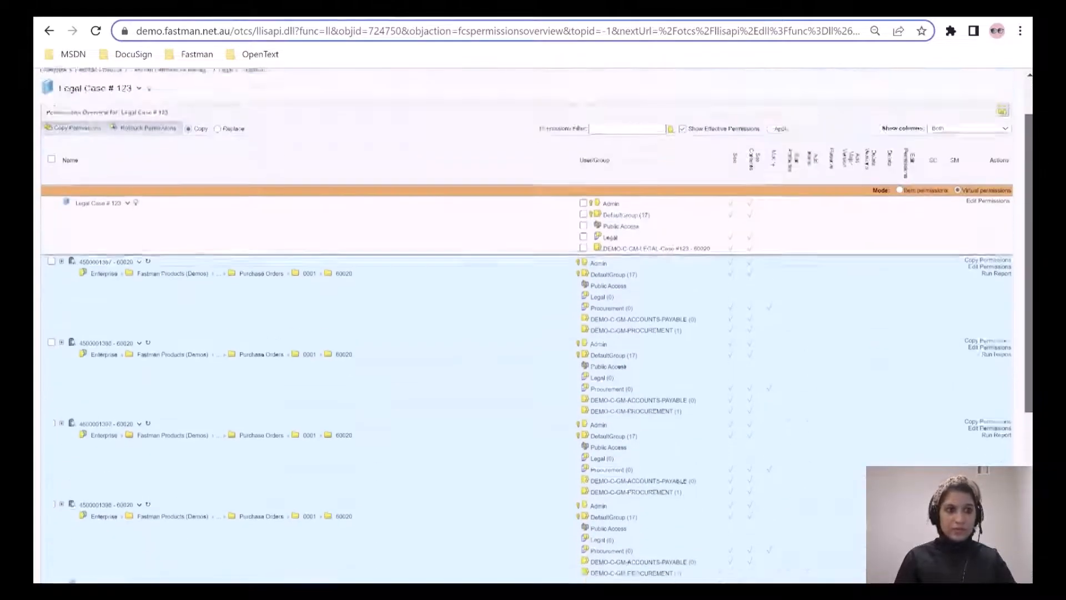
click(1001, 169)
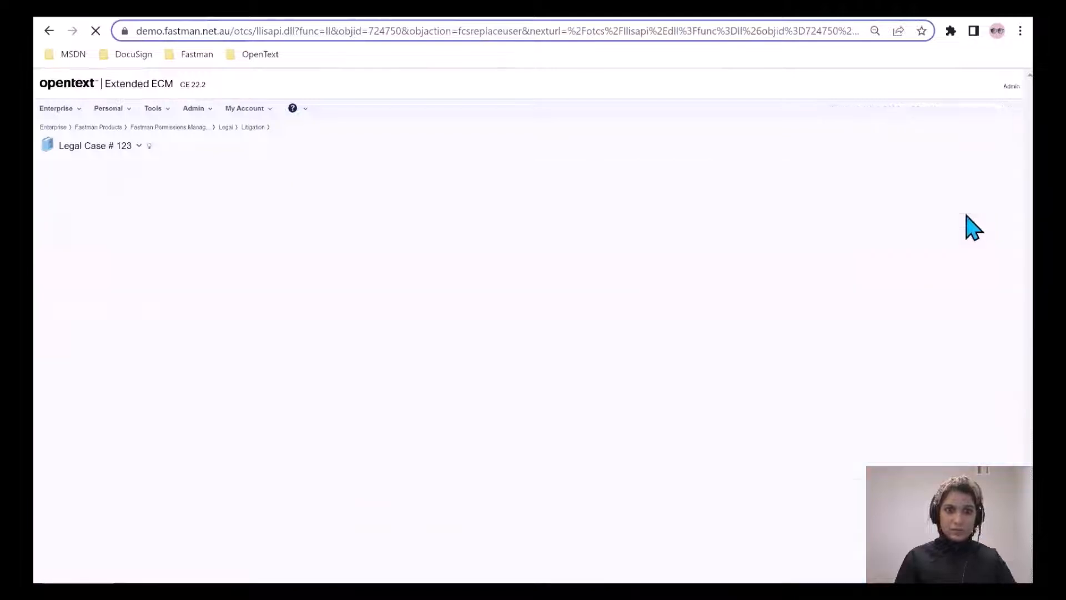
click(246, 329)
click(239, 358)
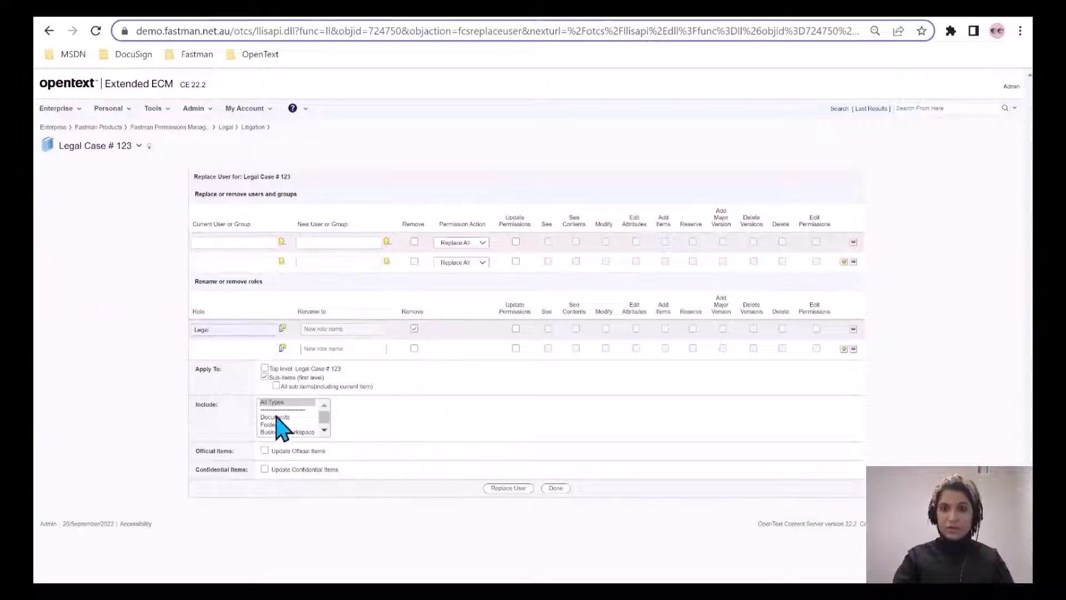
click(507, 488)
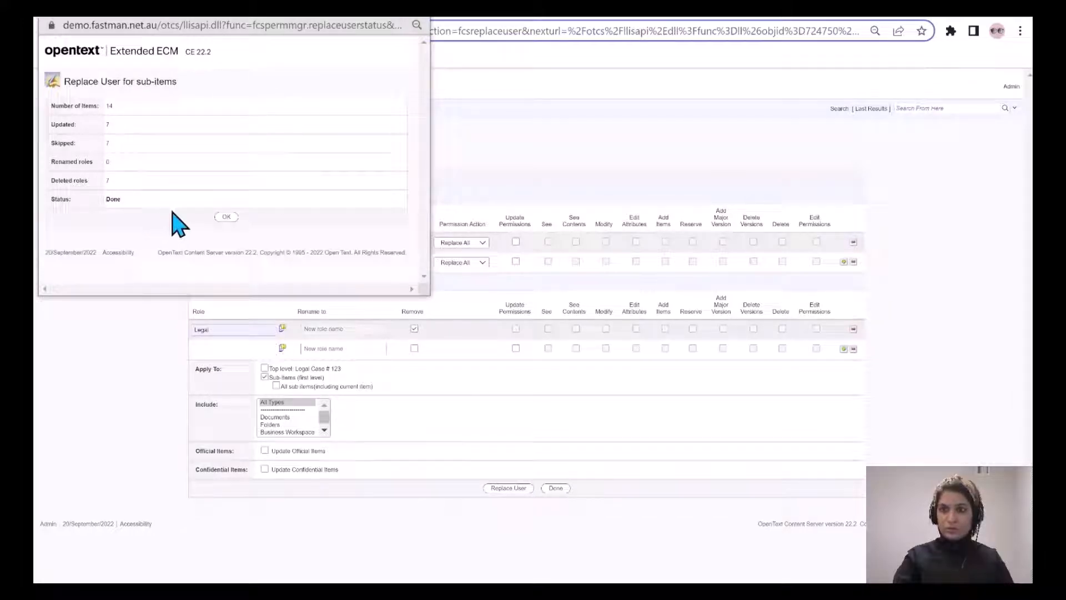
click(225, 217)
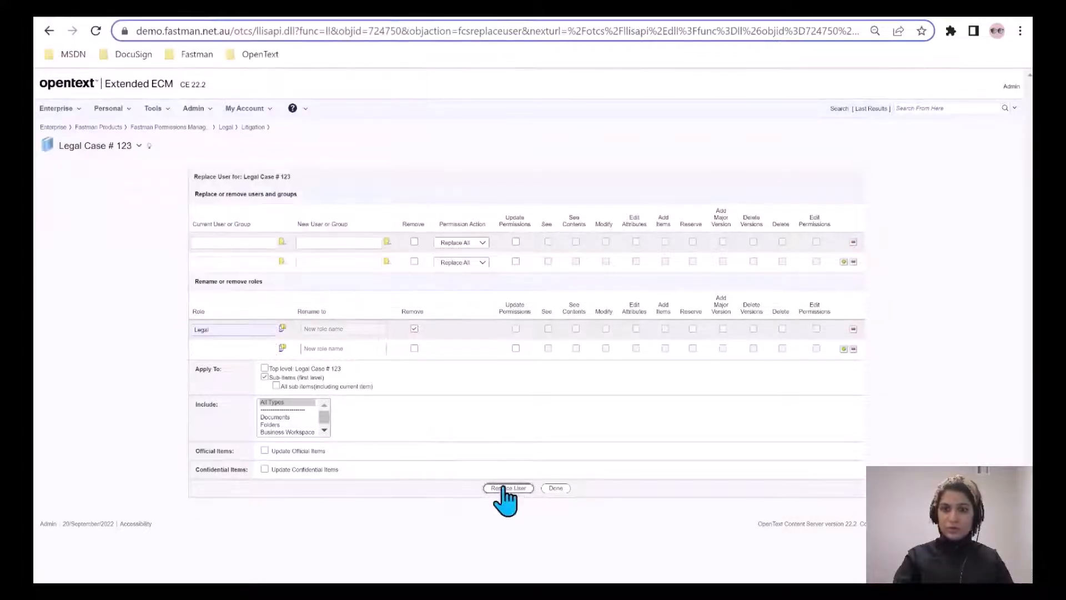
Finish Replace User, open Permissions Manager for the Legal Case # 123 collection in Litigation, and review the collected items' permissions.
click(555, 488)
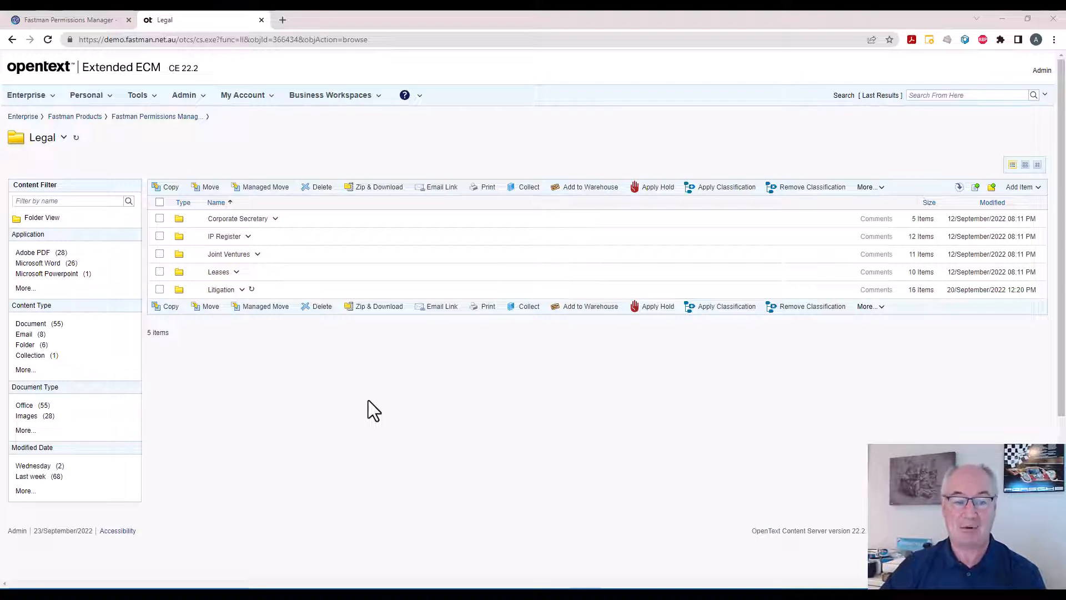
click(221, 289)
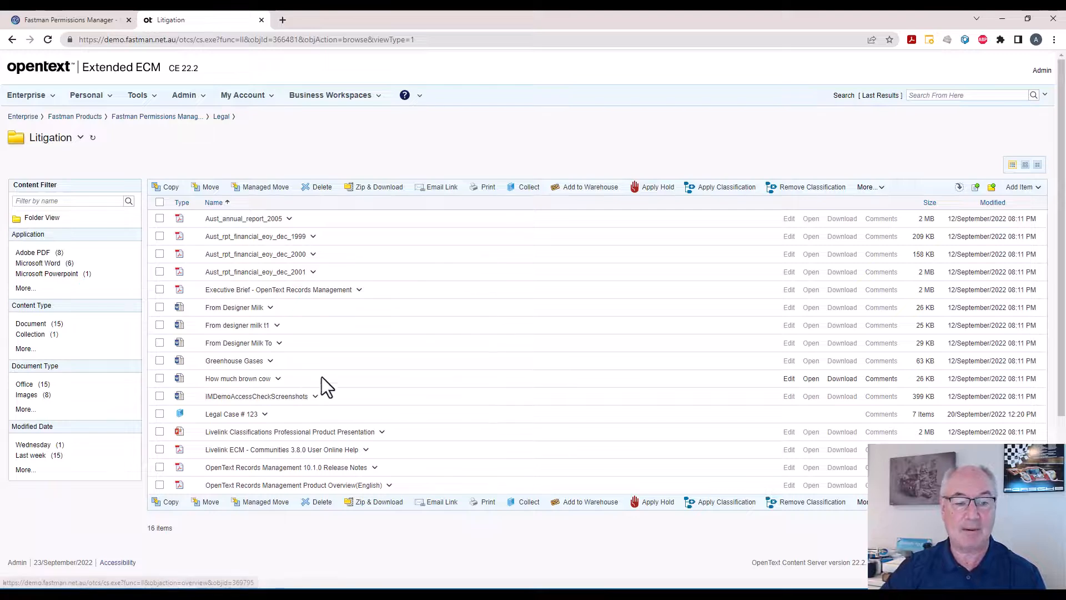
click(265, 413)
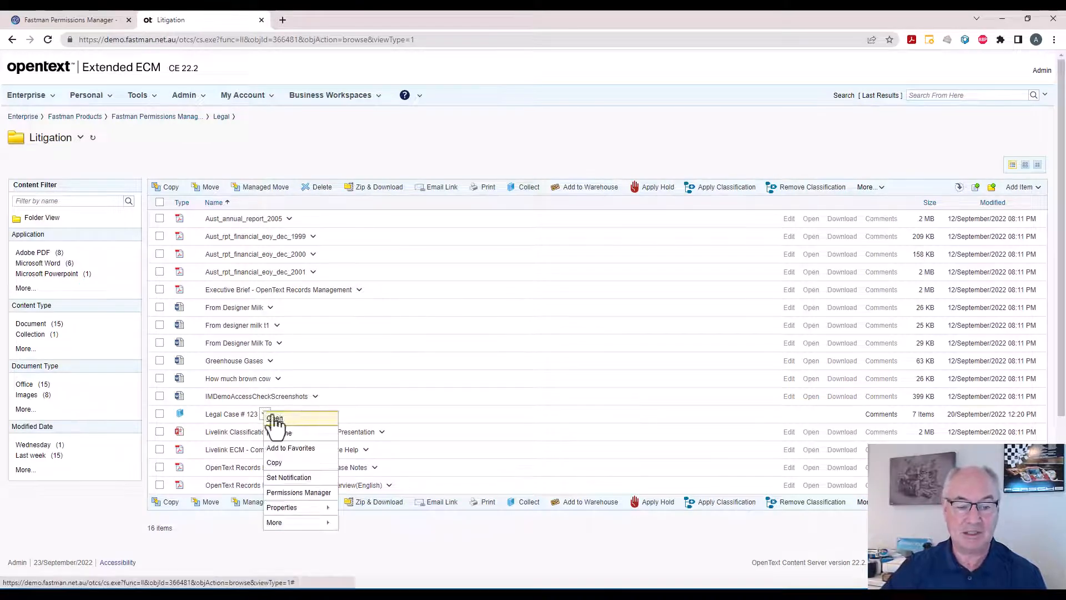
click(290, 488)
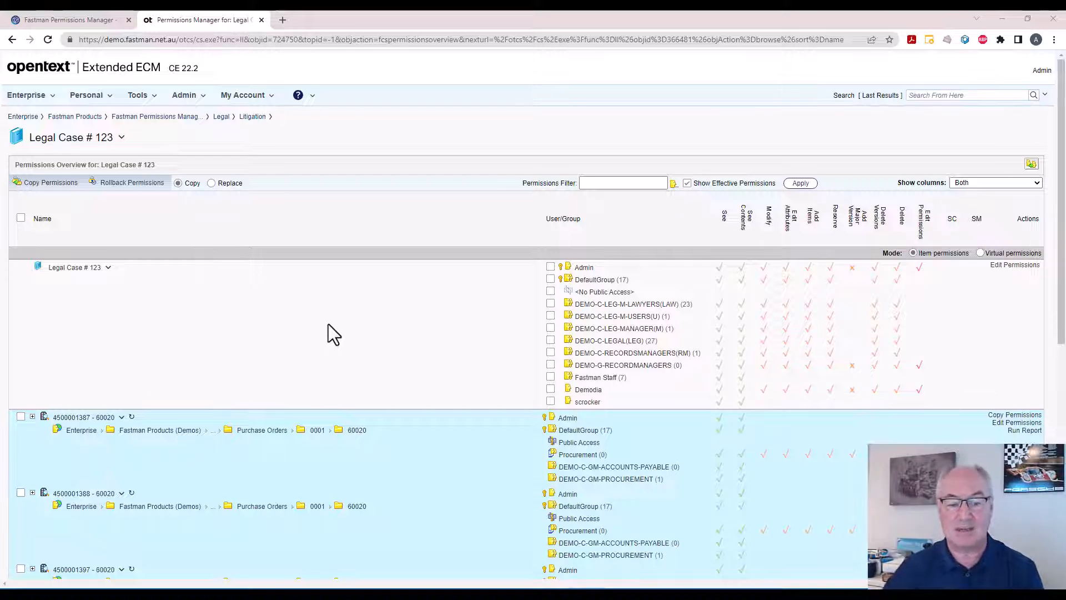
scroll(328, 336, down, 3)
scroll(333, 383, down, 3)
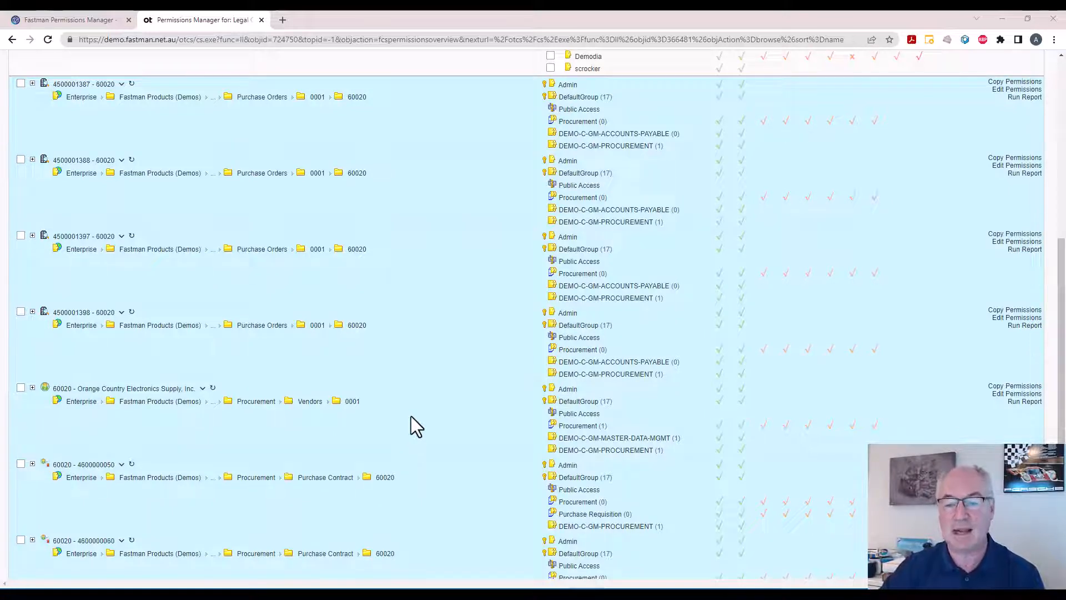
scroll(411, 416, up, 1)
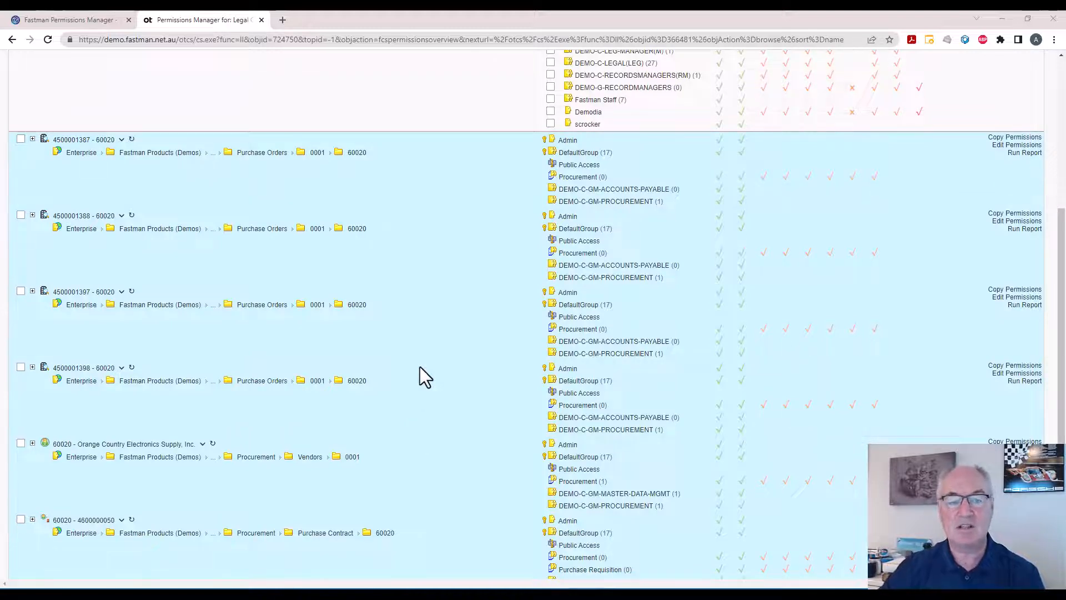
scroll(420, 367, up, 4)
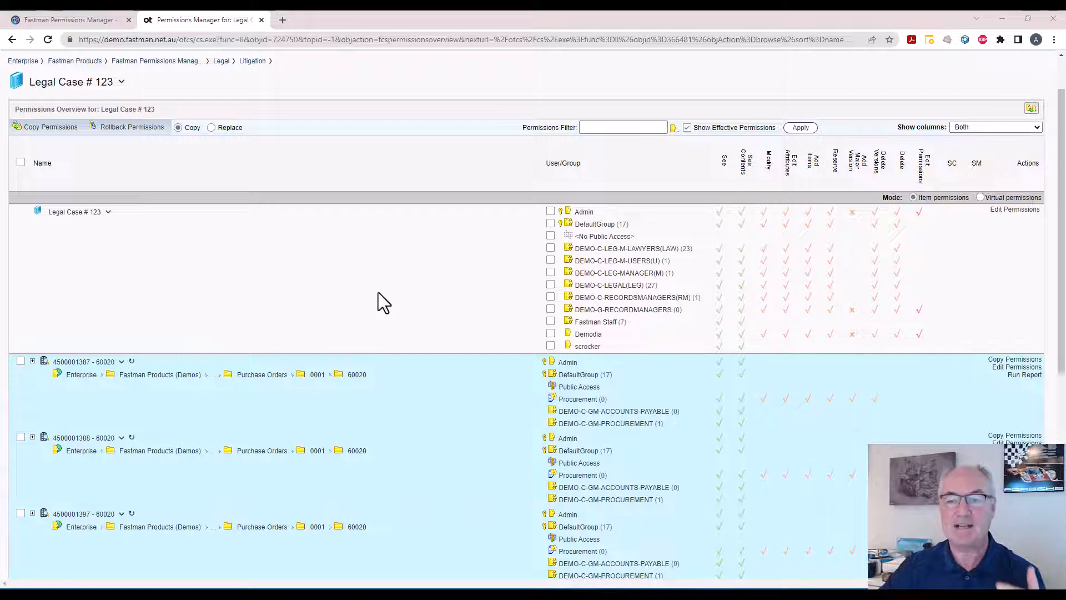
scroll(378, 292, up, 1)
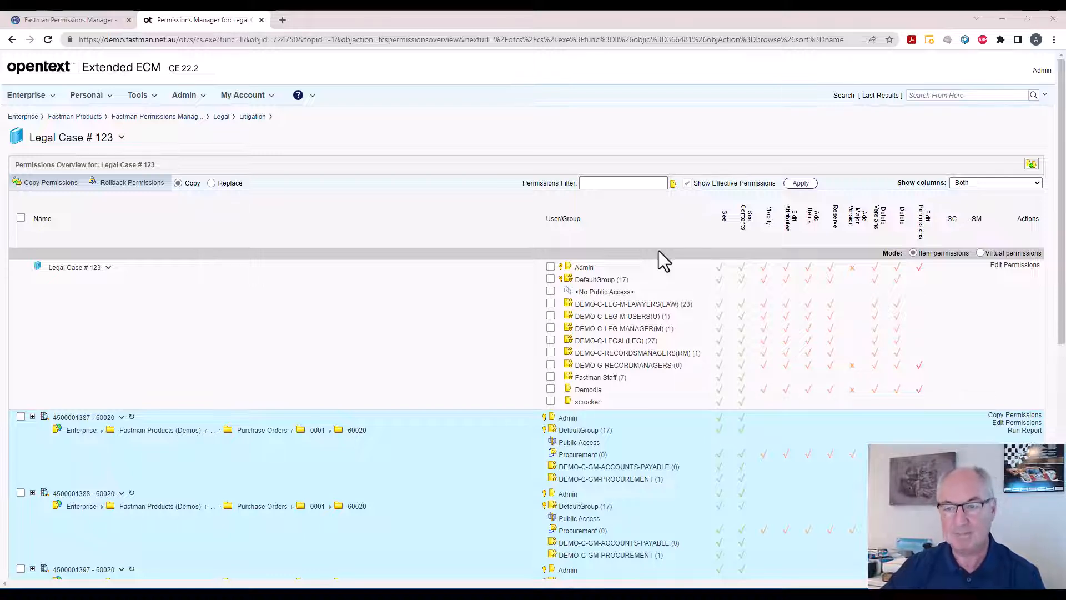
Switch Legal Case # 123 to virtual permissions mode, then check its permissions editor in both modes, including the loadable templates.
click(980, 254)
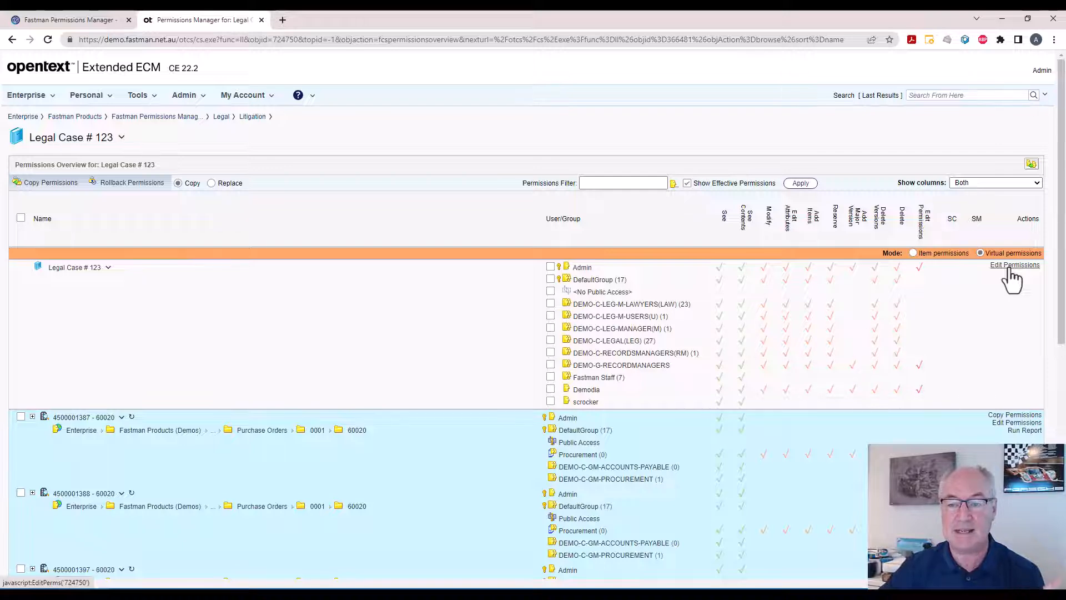
click(1009, 271)
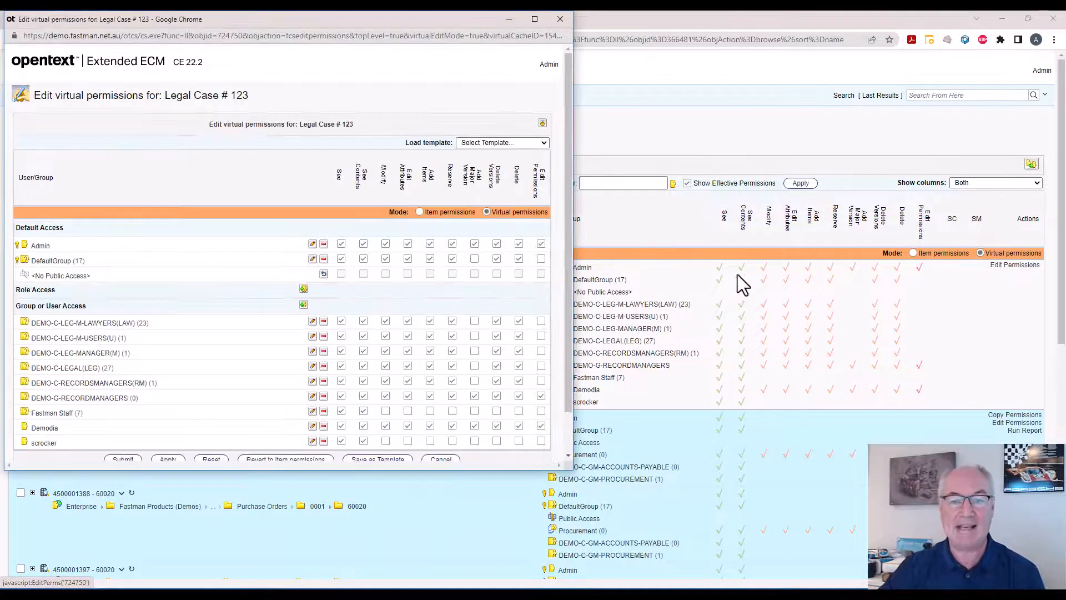
drag(462, 19, 506, 118)
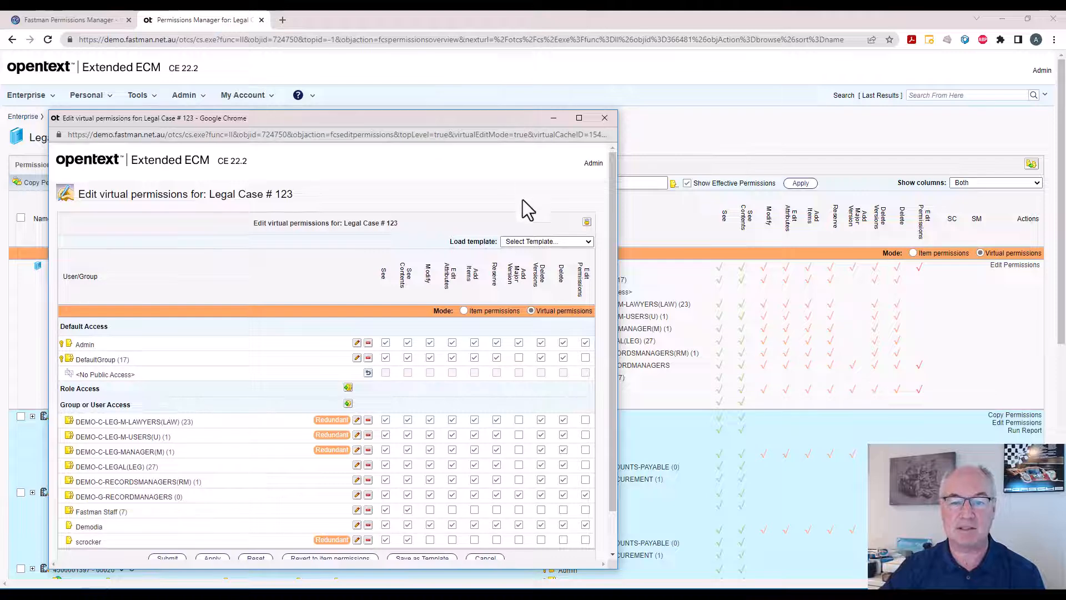
click(531, 242)
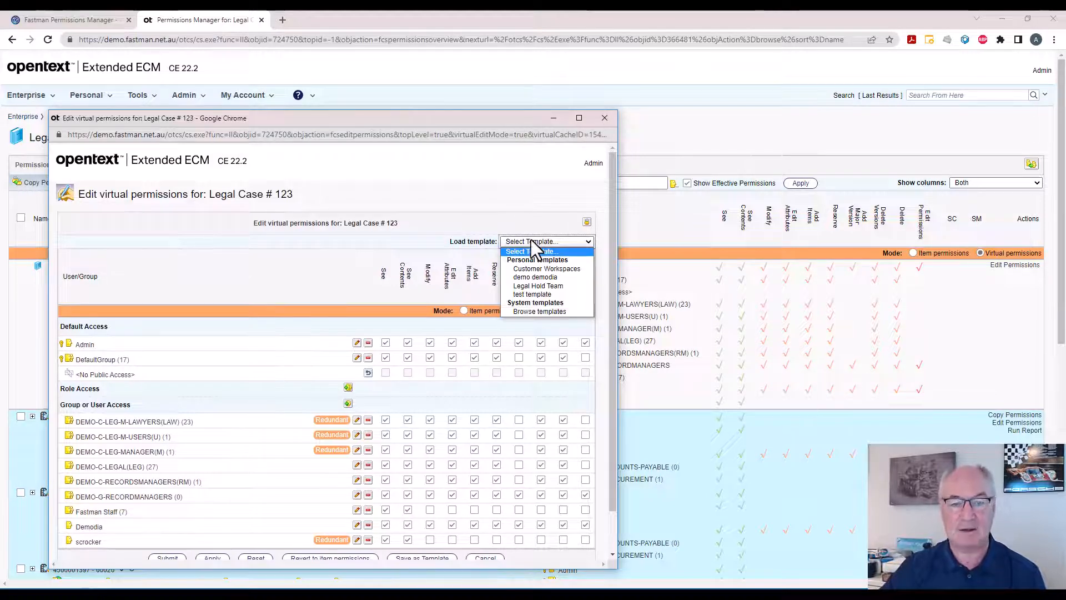
click(533, 240)
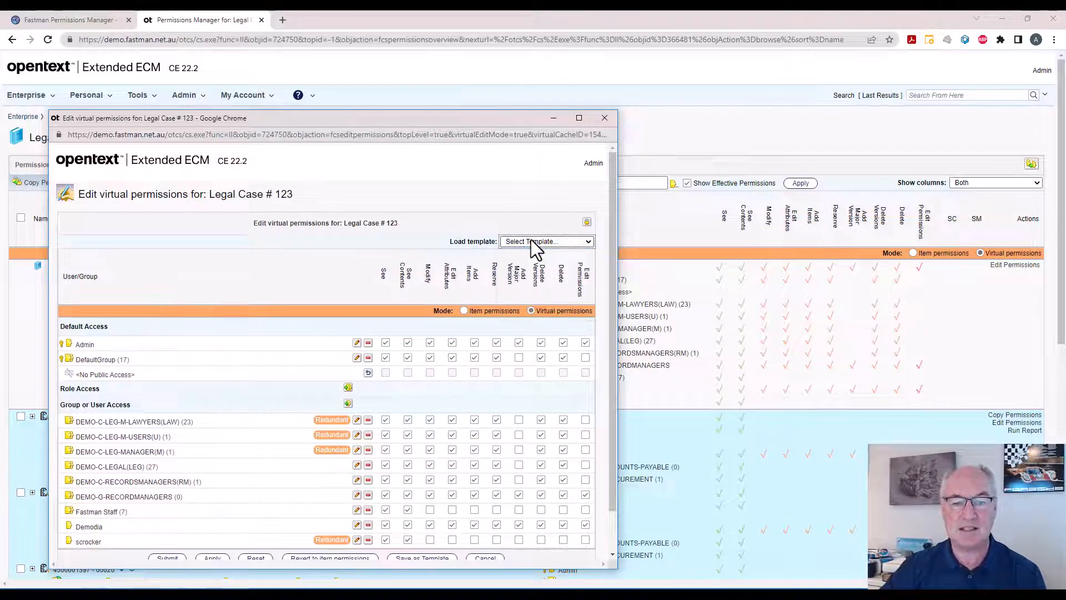
click(464, 312)
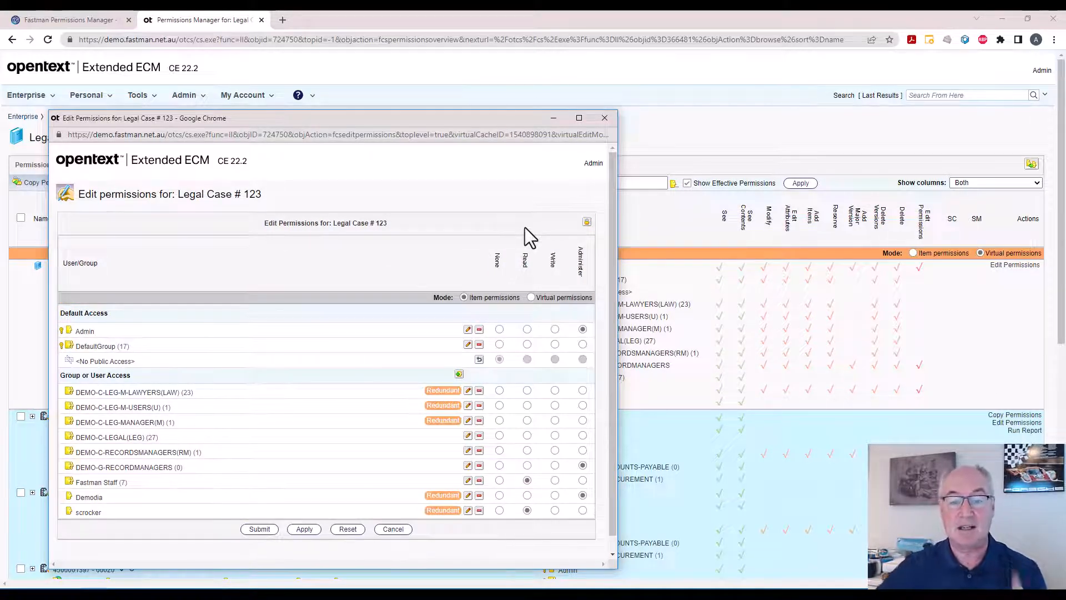
click(531, 298)
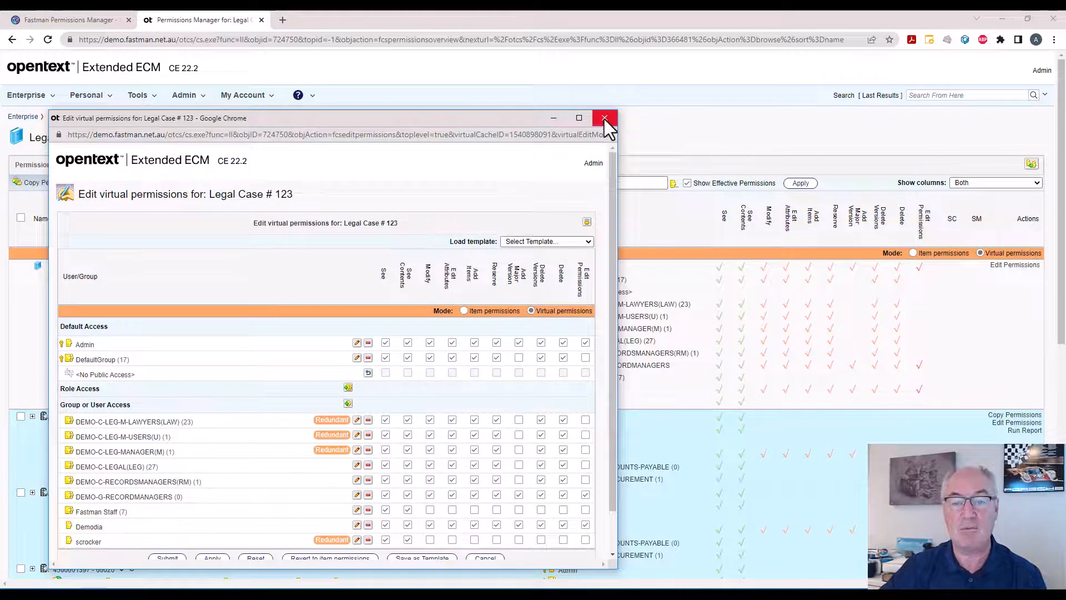
click(605, 117)
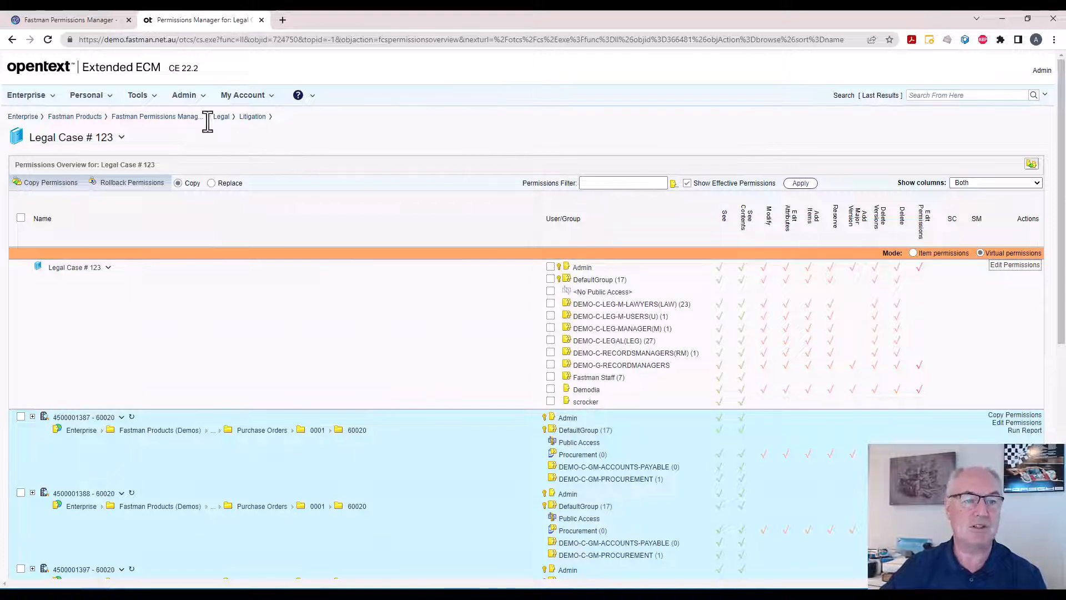
Open the Permissions Templates Volume and examine the Base CorpServ template and the options for adding items.
click(157, 101)
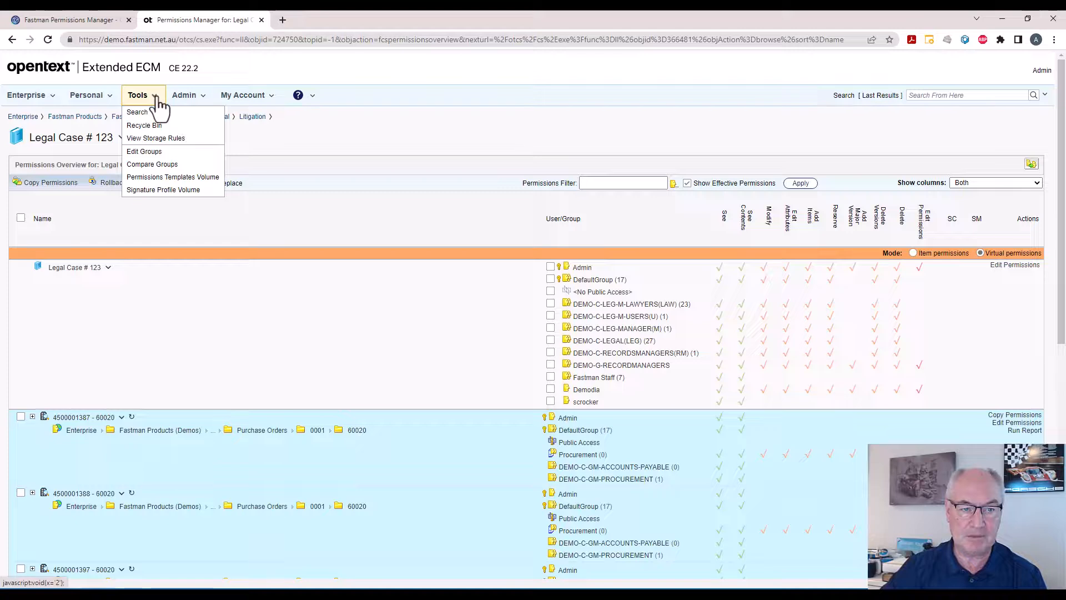
click(144, 177)
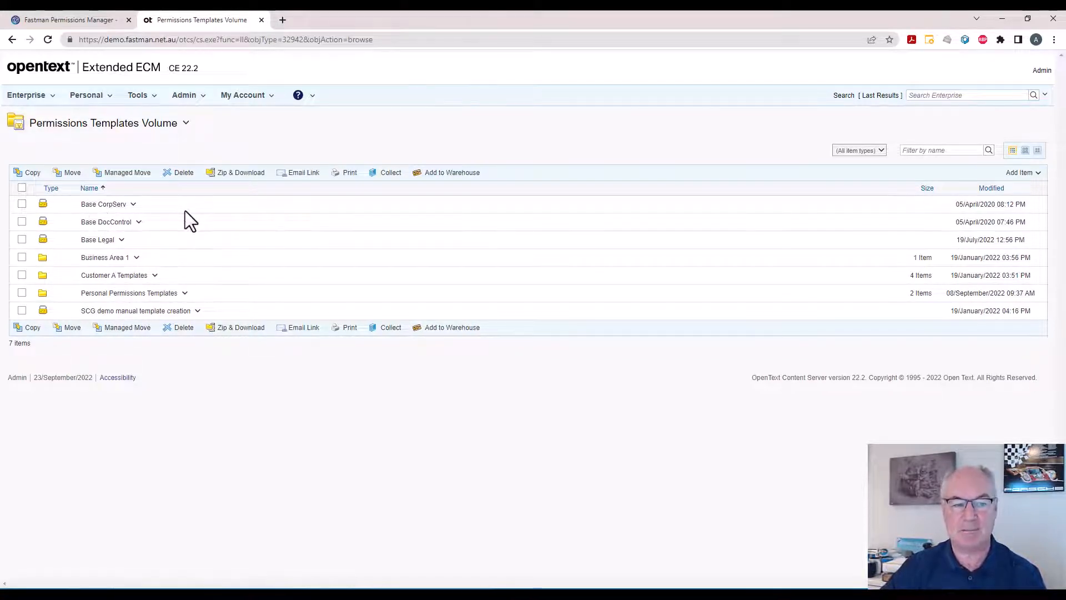
click(104, 204)
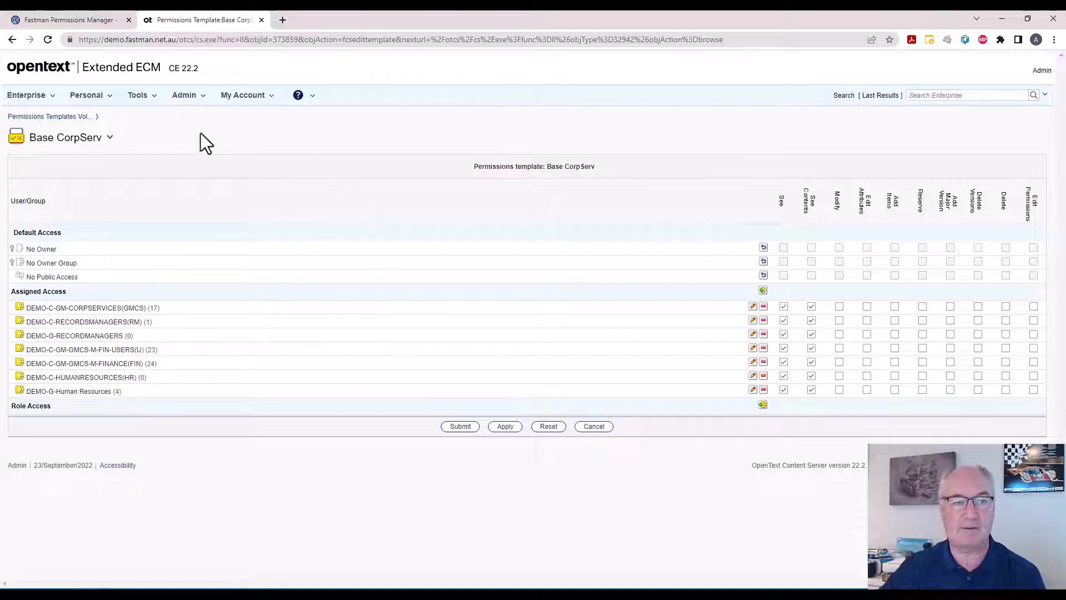
click(12, 39)
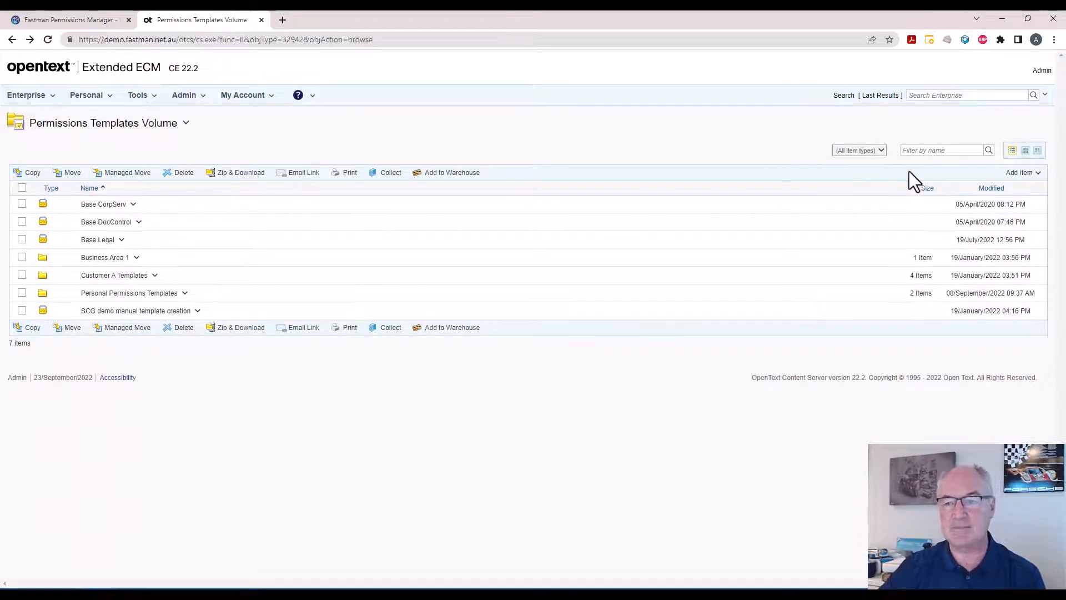
click(1024, 173)
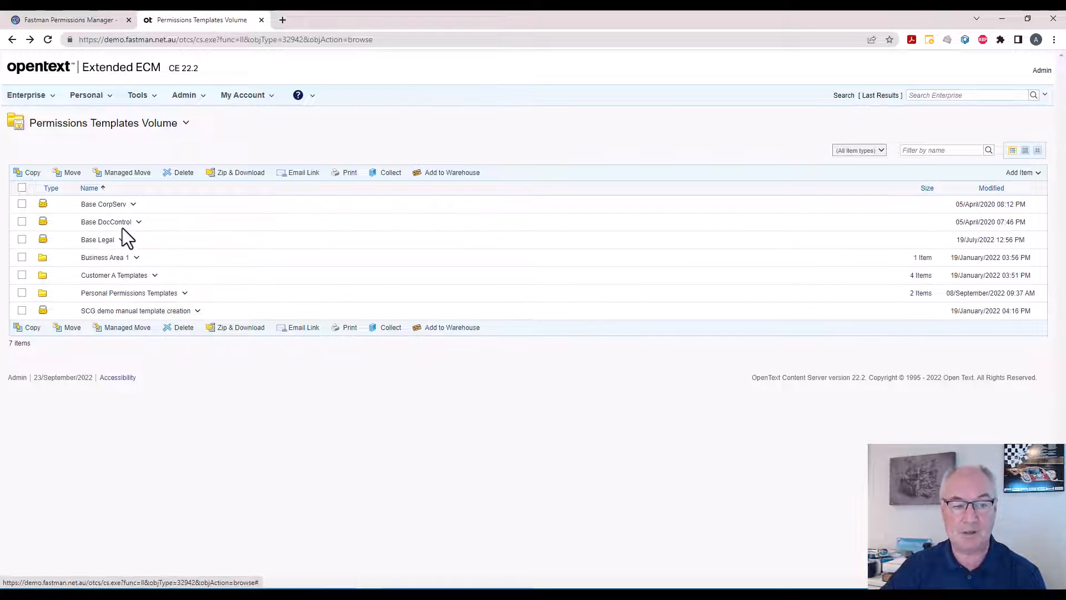
Open the Personal Permissions Templates folder and view its permissions overview in Permissions Manager.
click(139, 295)
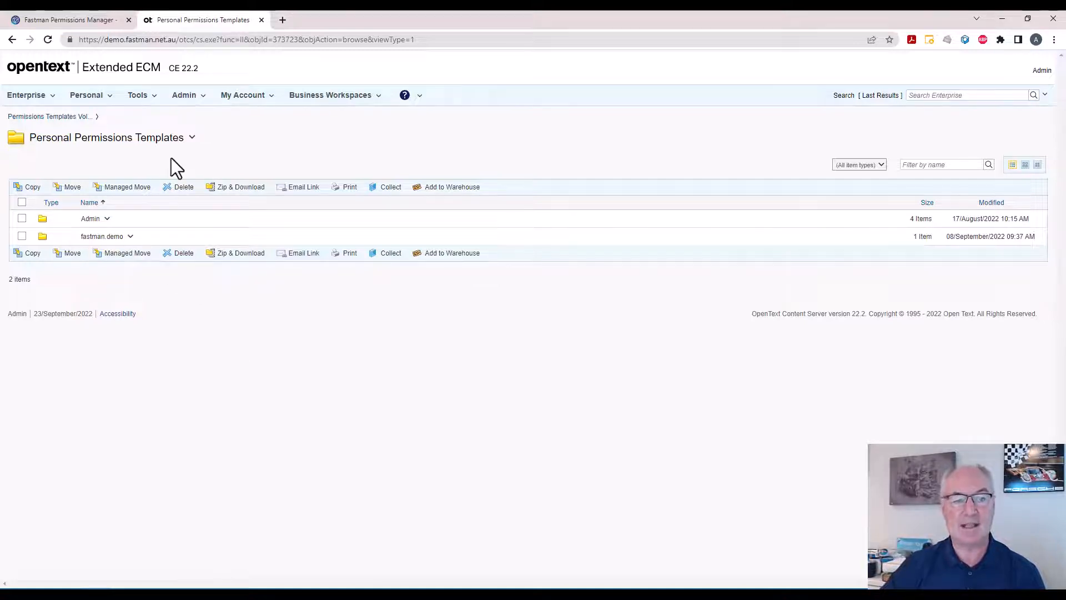
click(192, 139)
click(211, 220)
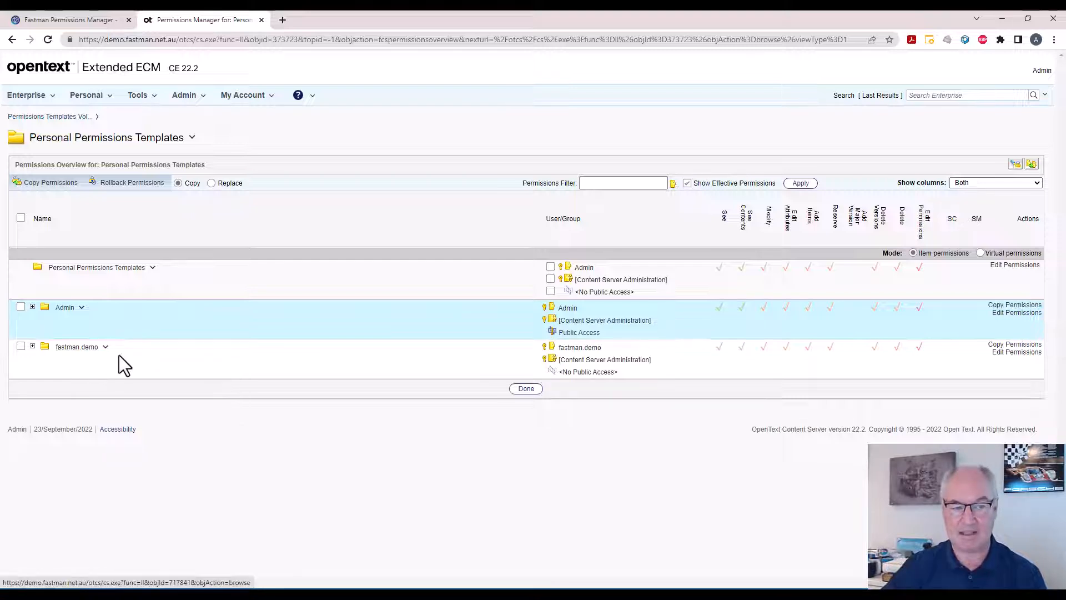
Filter the Personal Permissions Templates overview by fastman.demo, examine effective permissions on the Admin folder's templates, and clear the filter.
click(608, 184)
text(demo)
click(613, 198)
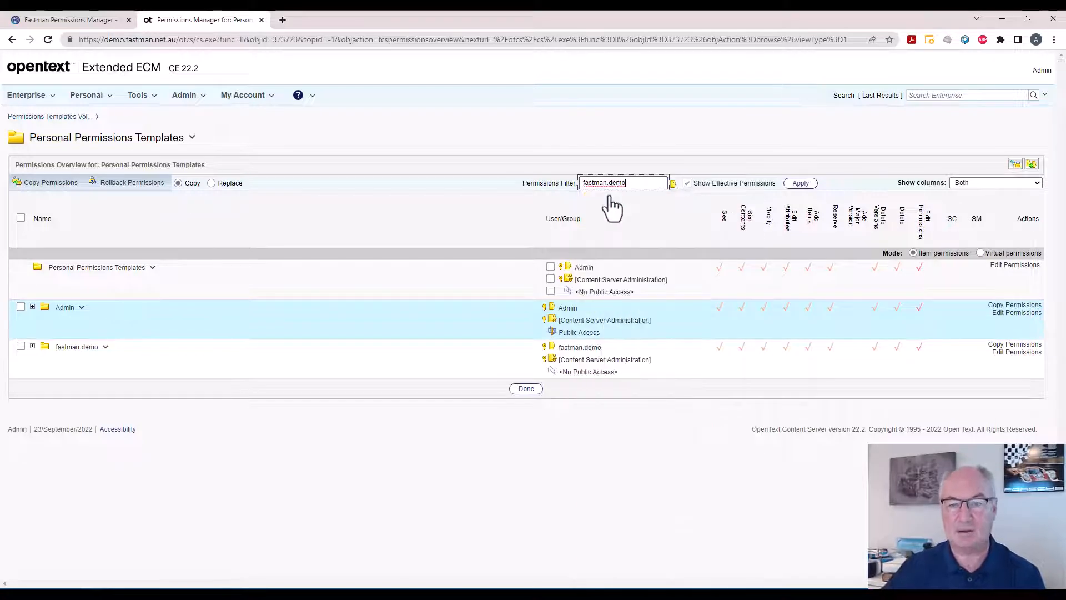
click(801, 183)
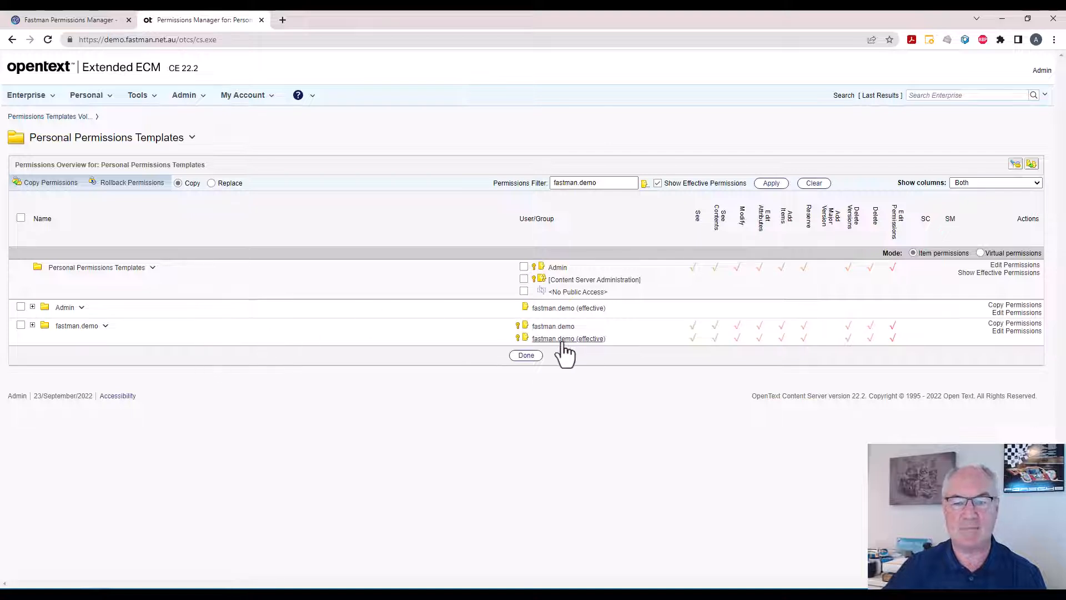
click(32, 307)
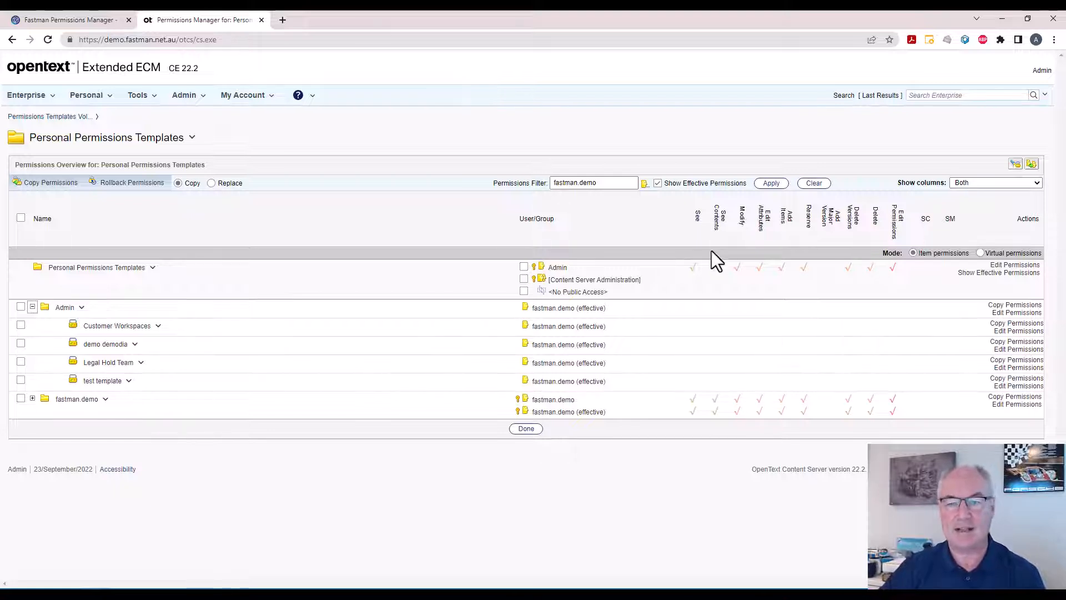
click(811, 184)
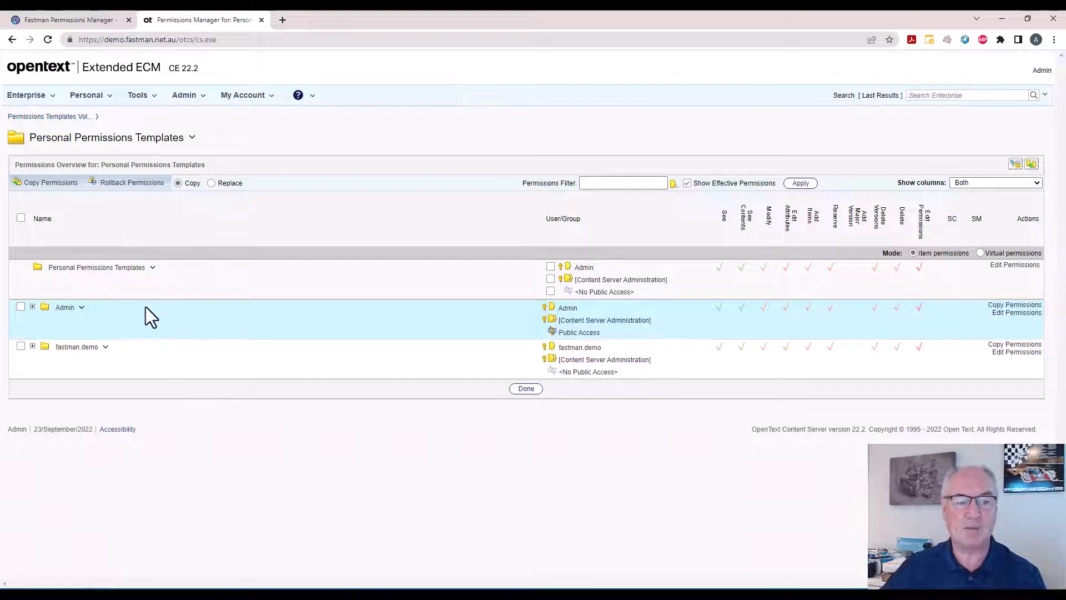
Return to the Permissions Manager overview of Legal Case # 123.
click(12, 40)
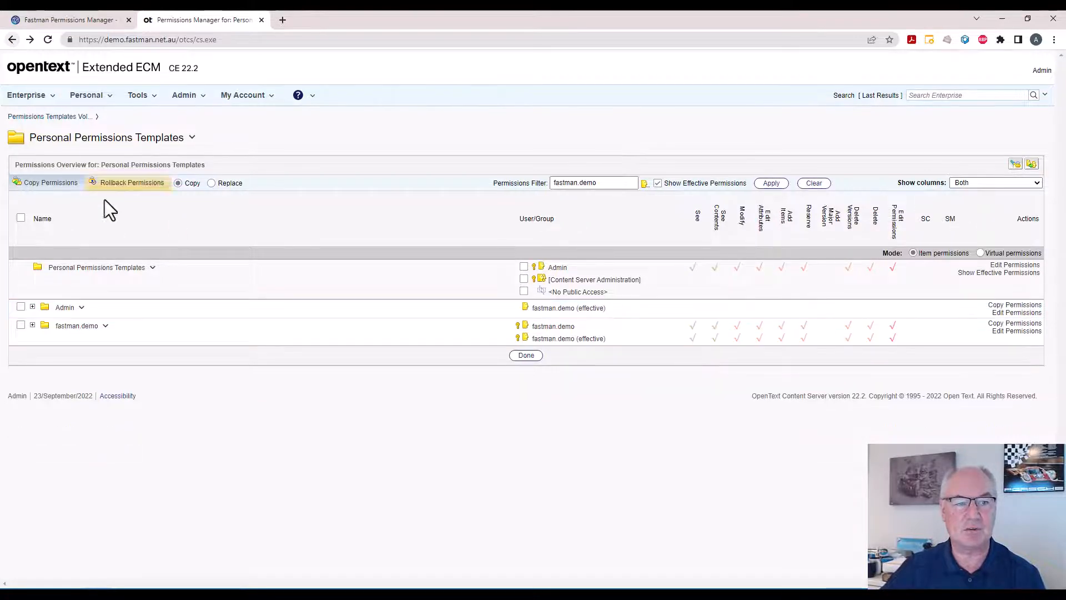
click(151, 96)
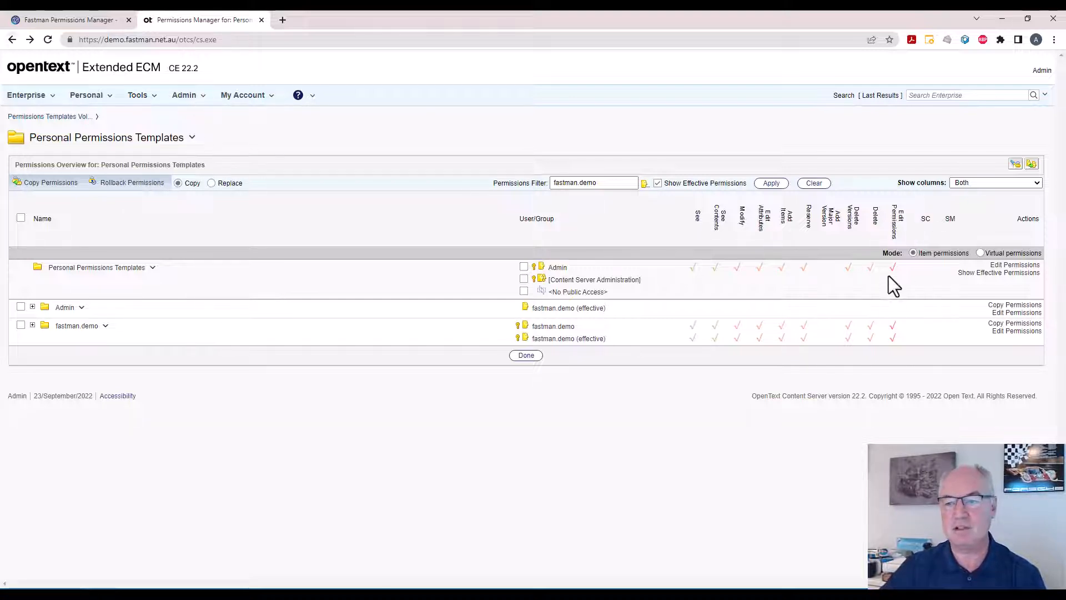
click(13, 40)
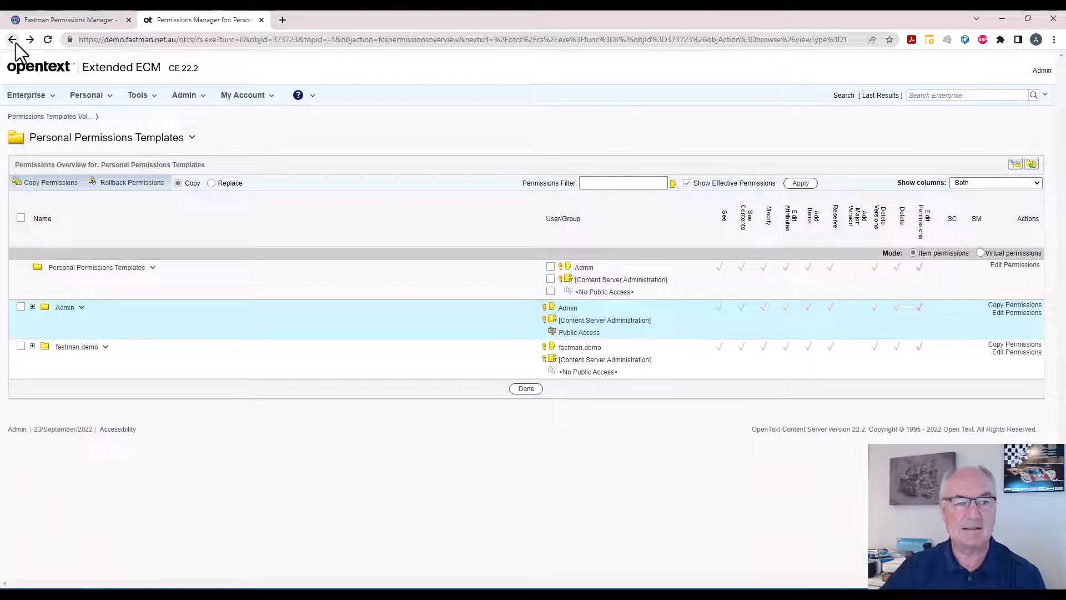
right_click(15, 43)
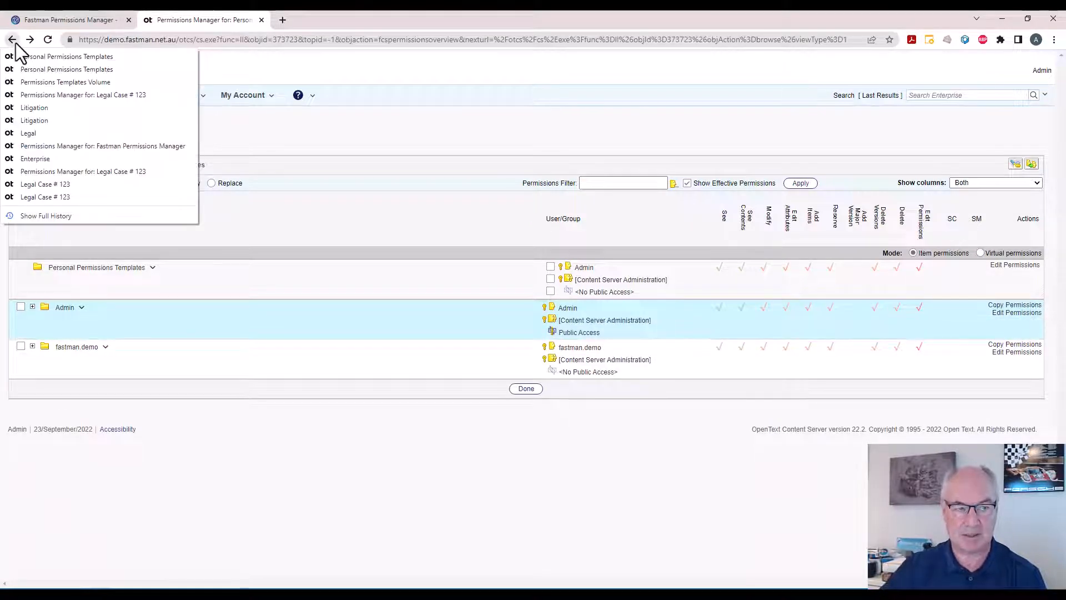
click(42, 98)
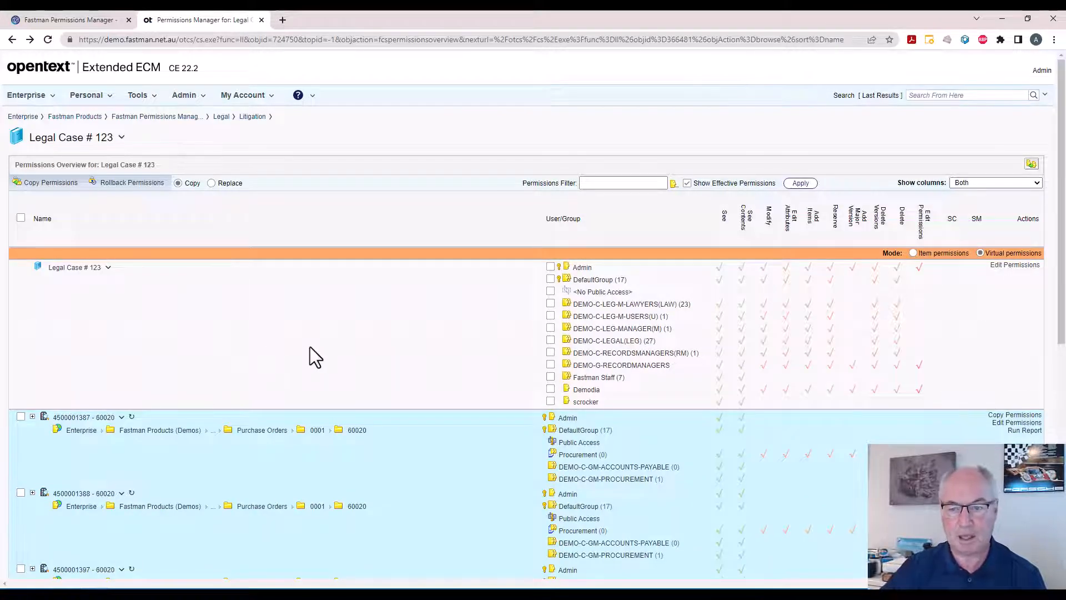
Edit the virtual permissions of Legal Case # 123 and load the Legal Hold Team template.
click(998, 267)
click(488, 142)
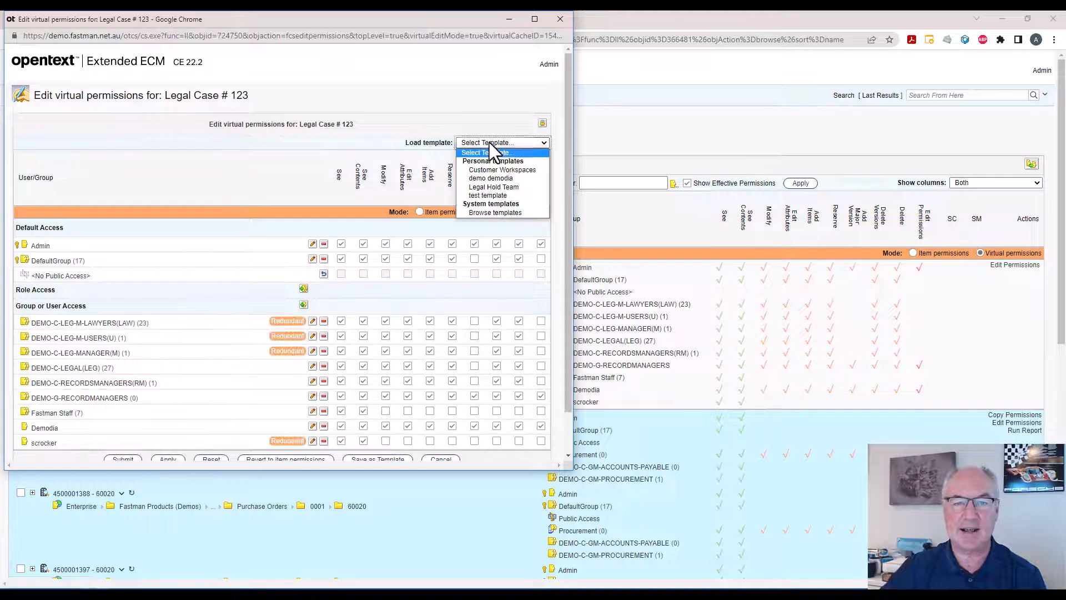
click(483, 187)
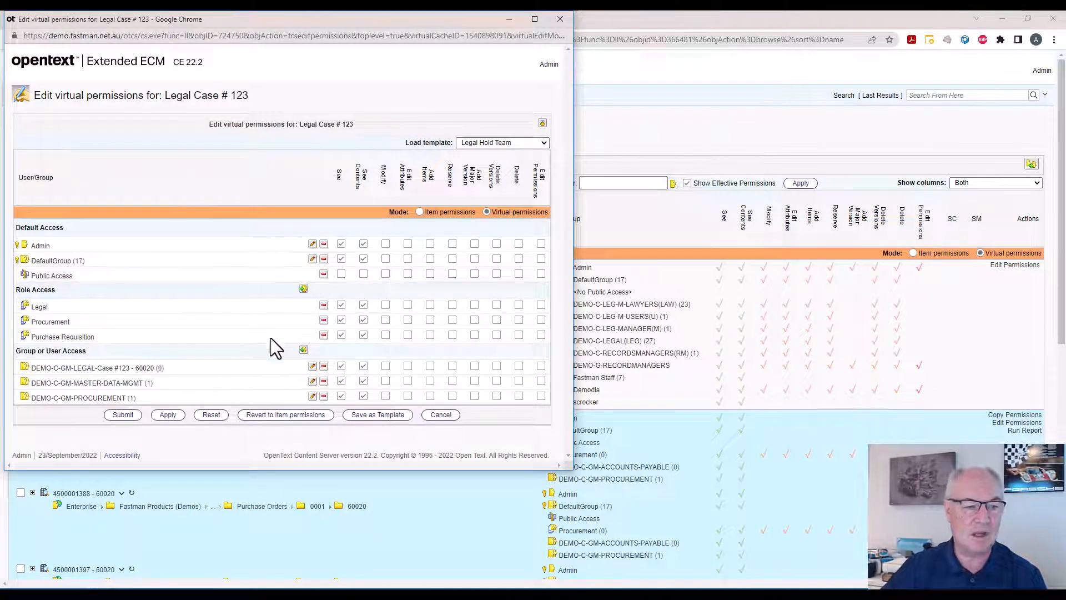
Remove the Procurement and Purchase Requisition roles and the DEMO-C-GM-MASTER-DATA-MGMT and DEMO-C-GM-PROCUREMENT groups from the virtual permissions, and submit them.
click(325, 321)
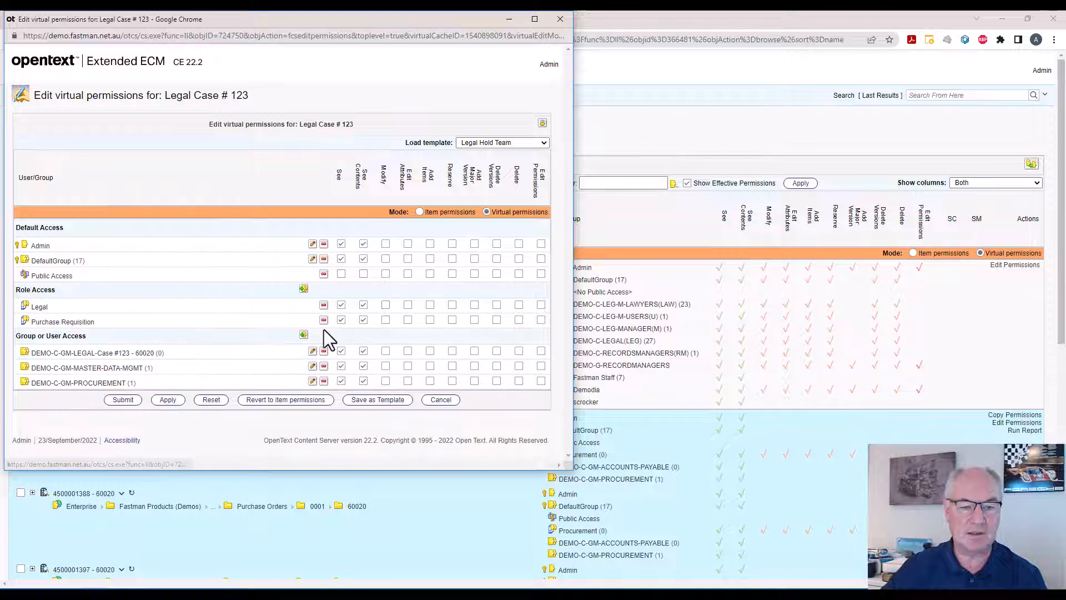
click(324, 320)
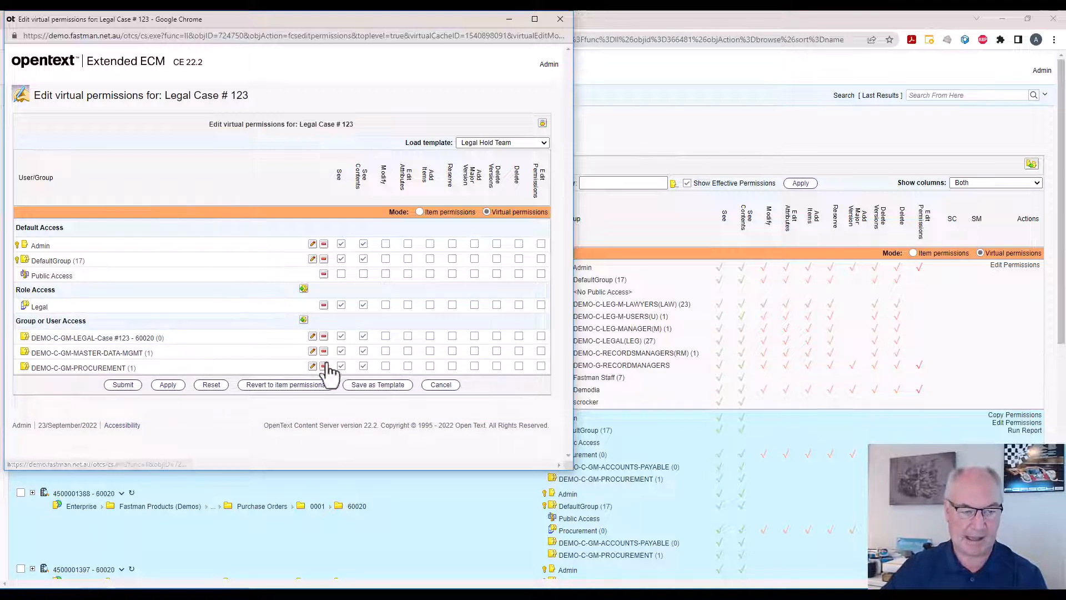
click(324, 352)
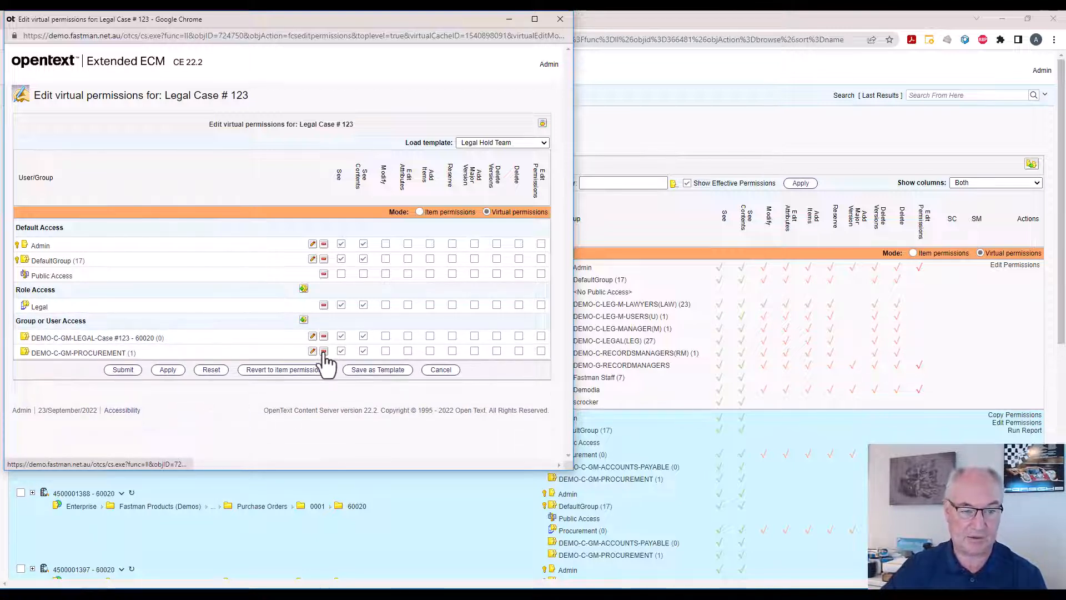
click(325, 352)
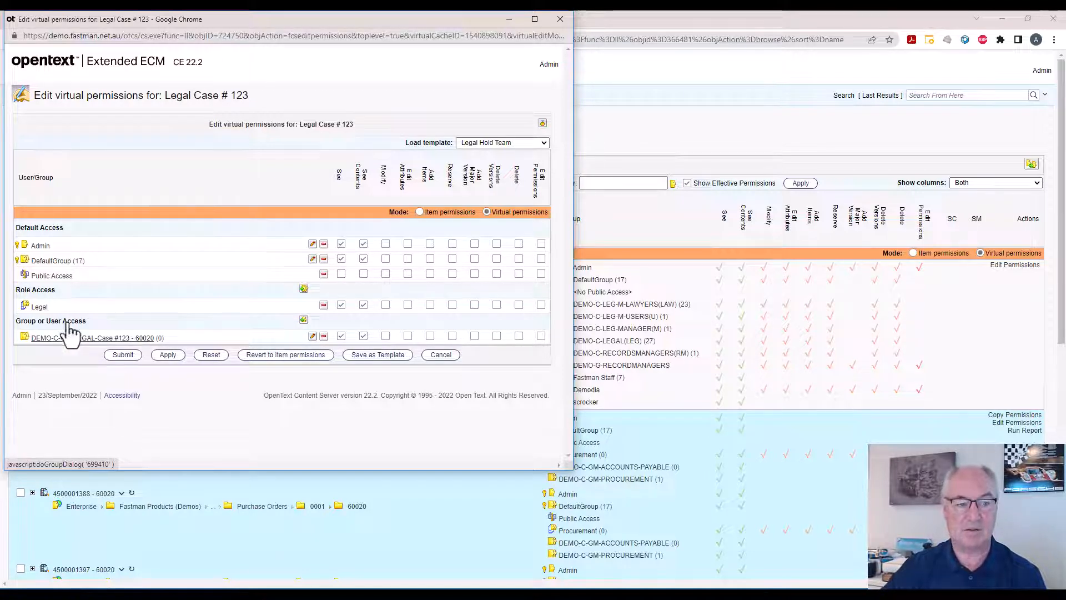
click(169, 355)
click(348, 96)
drag(334, 19, 403, 102)
click(192, 437)
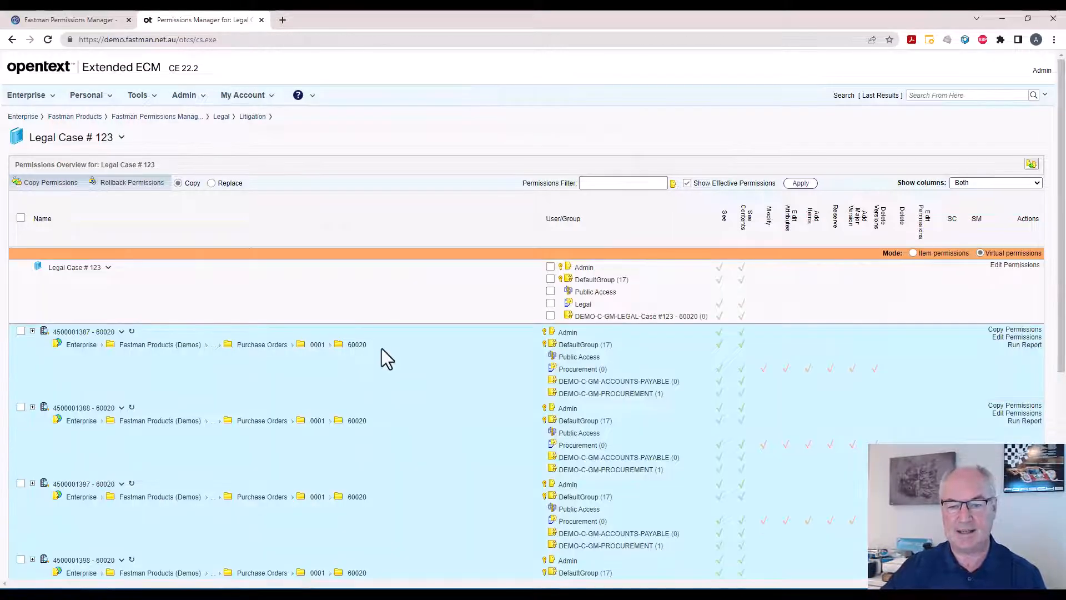
Mark the Legal role and DEMO-C-GM-LEGAL-Case #123 - 60020 group for copying, select all collection items, and clear that item selection.
click(550, 304)
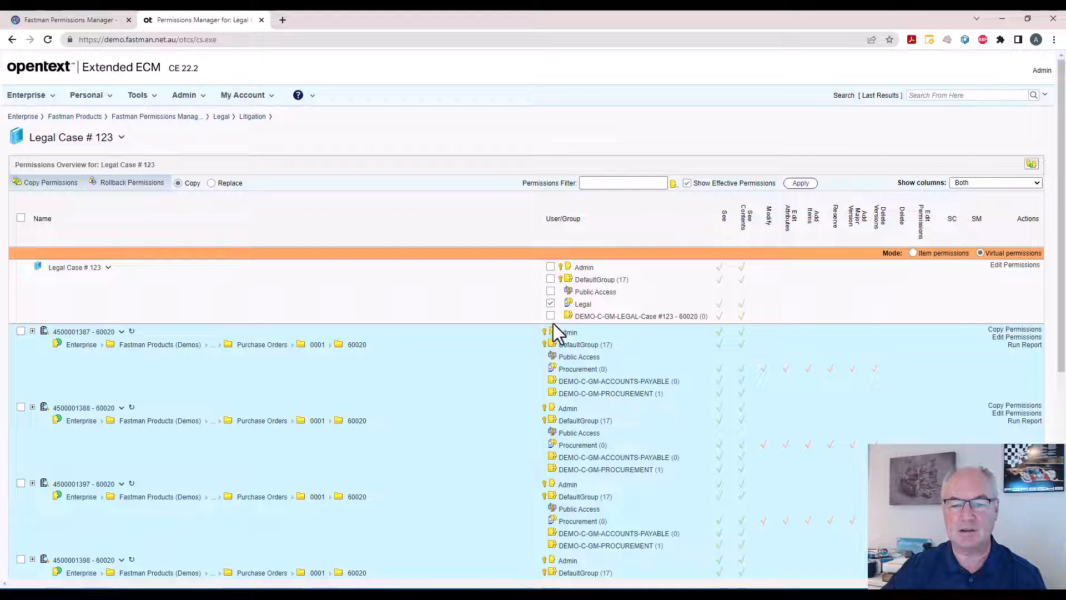
click(553, 316)
click(21, 218)
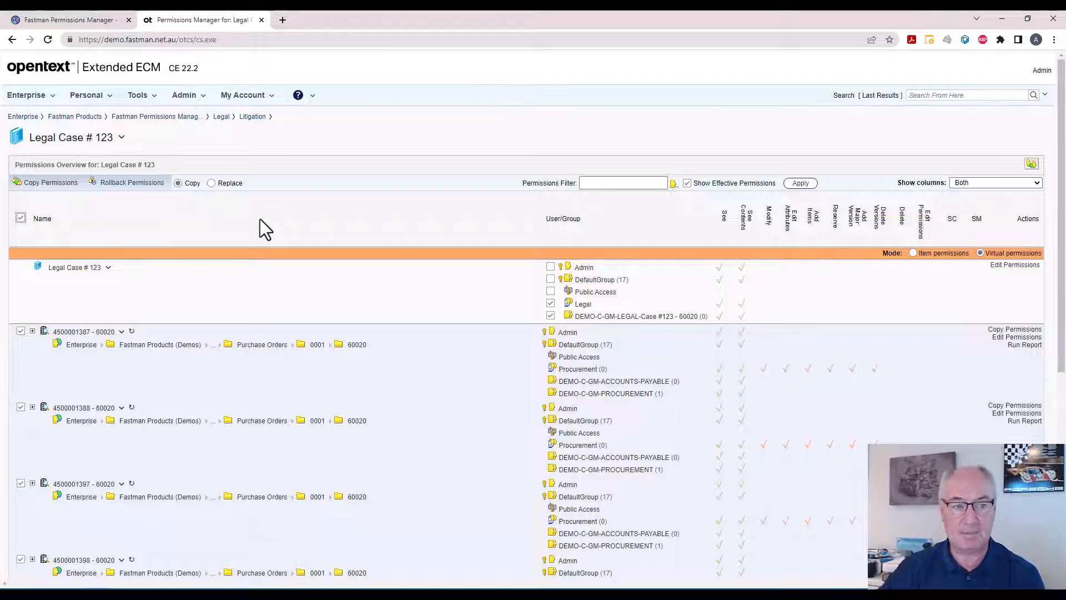
click(21, 218)
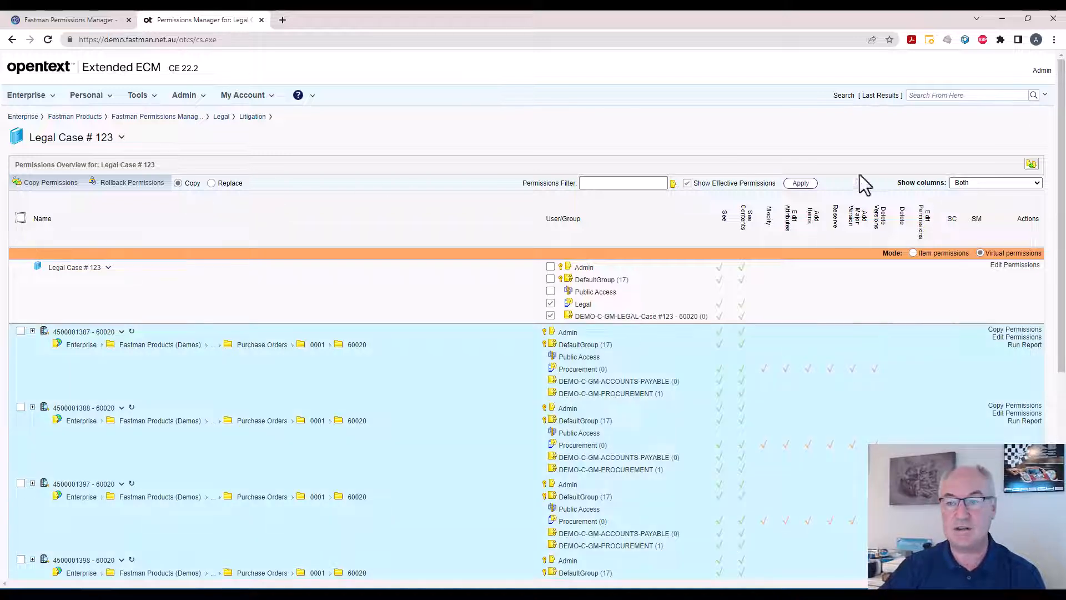
Try entering legal as the role in Replace User for Legal Case # 123, clear it, and return to the permissions overview.
click(1031, 165)
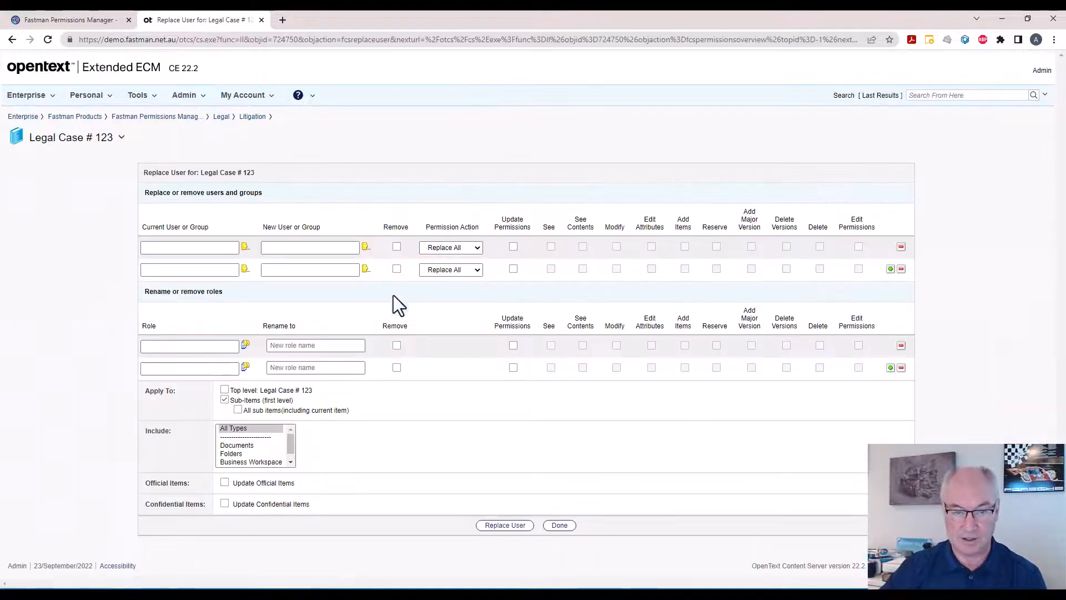
click(198, 346)
text(legal)
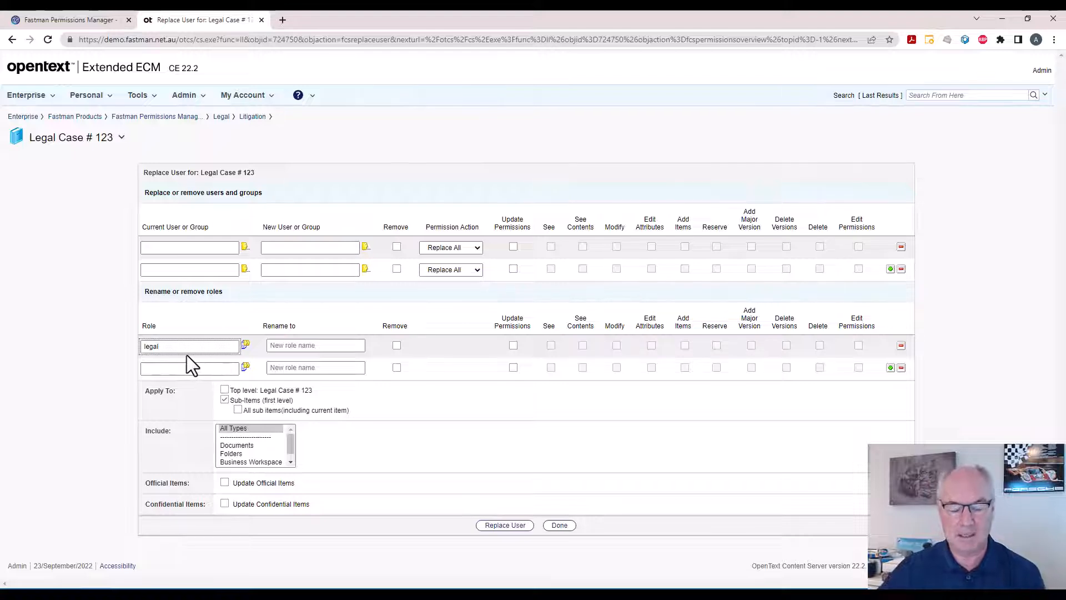
key(BackSpace)
key(BackSpace)
key(BackSpace)
key(BackSpace)
key(BackSpace)
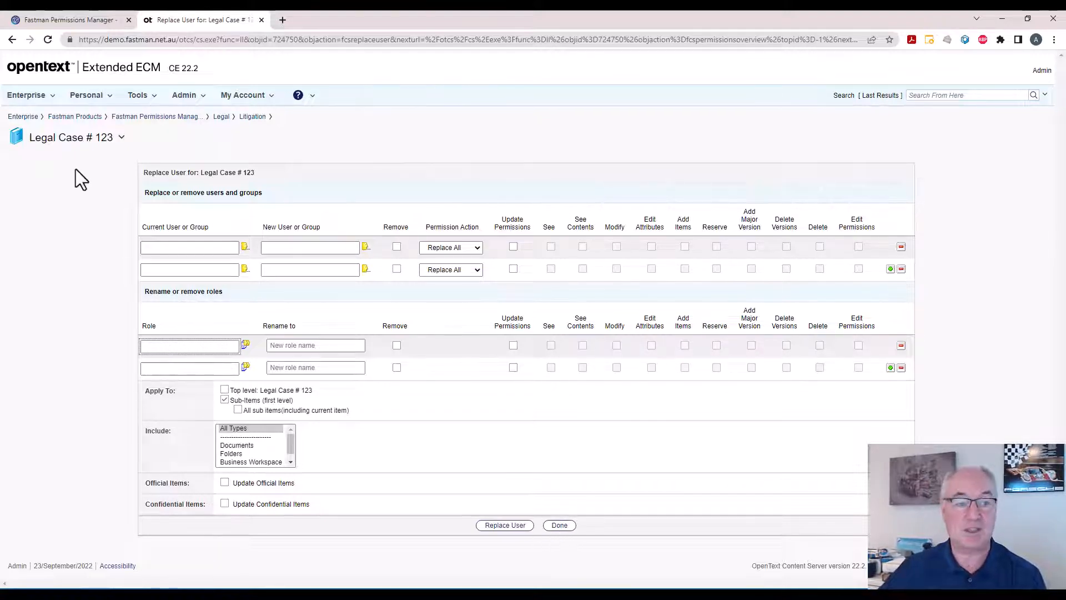
click(13, 40)
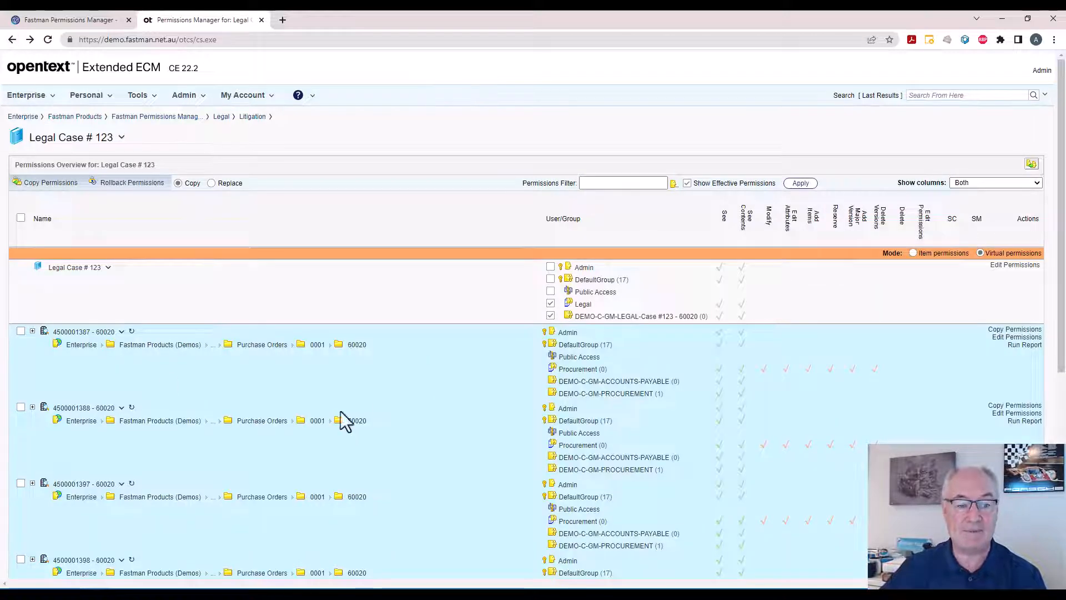
Examine the collection's items and the folders inside the second purchase order workspace, and switch the copy mode to Replace.
scroll(382, 390, down, 3)
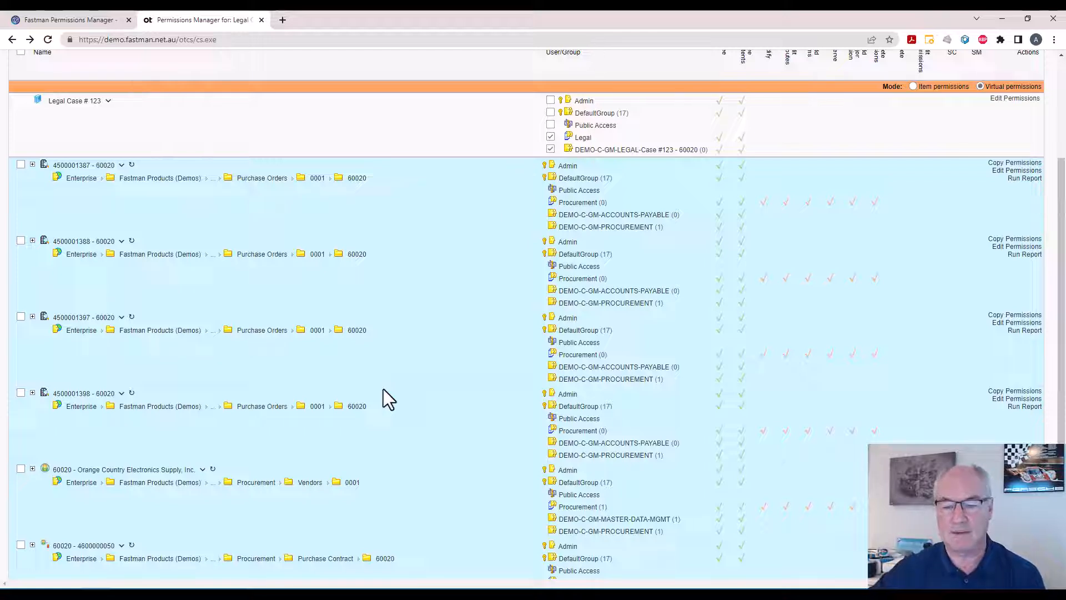
scroll(404, 166, up, 3)
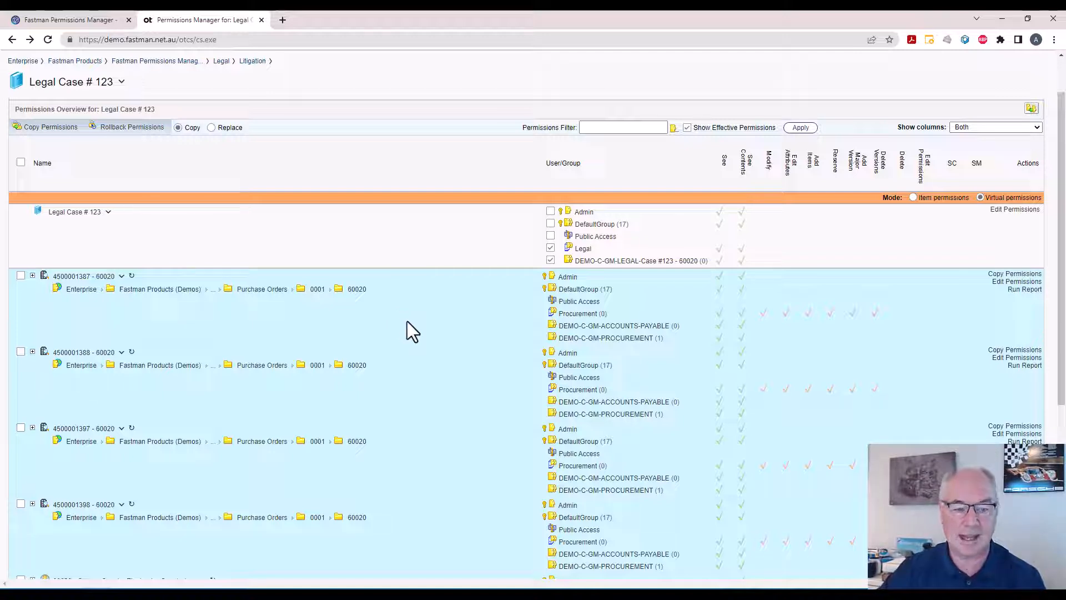
click(33, 351)
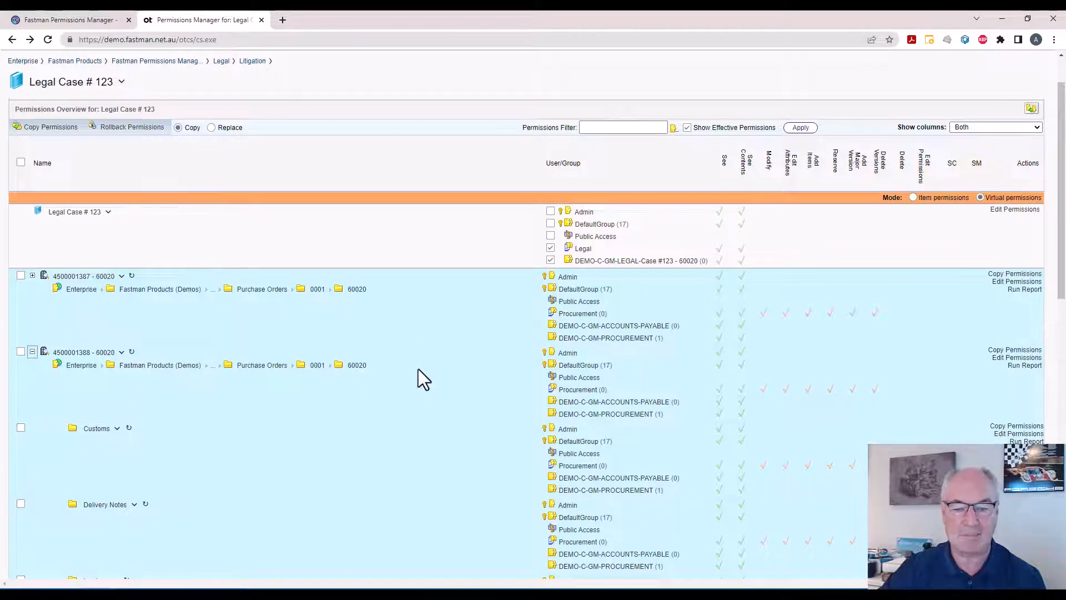
click(33, 351)
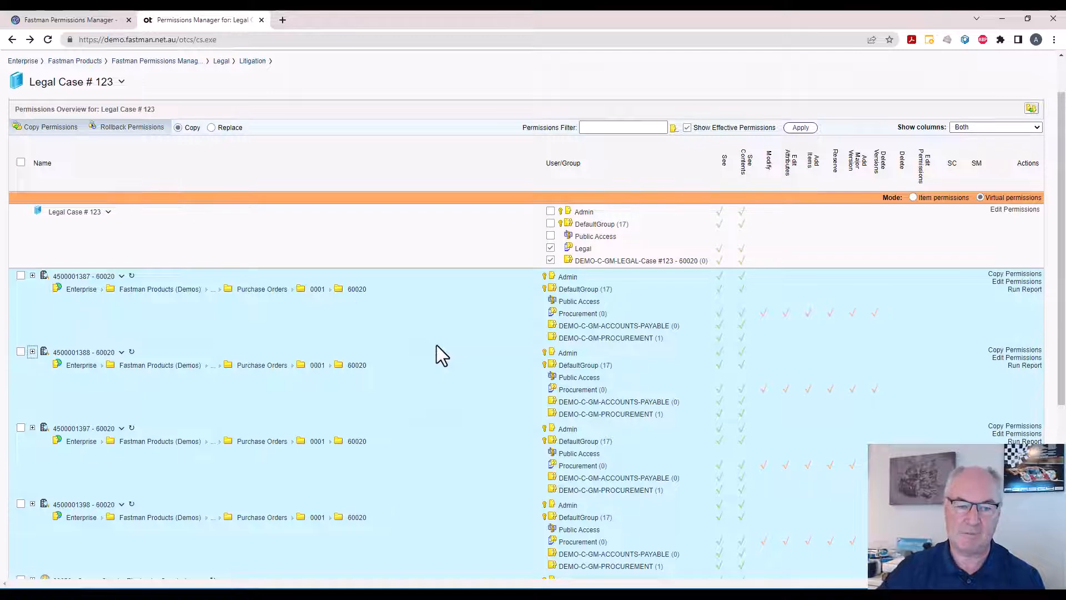
scroll(436, 345, up, 2)
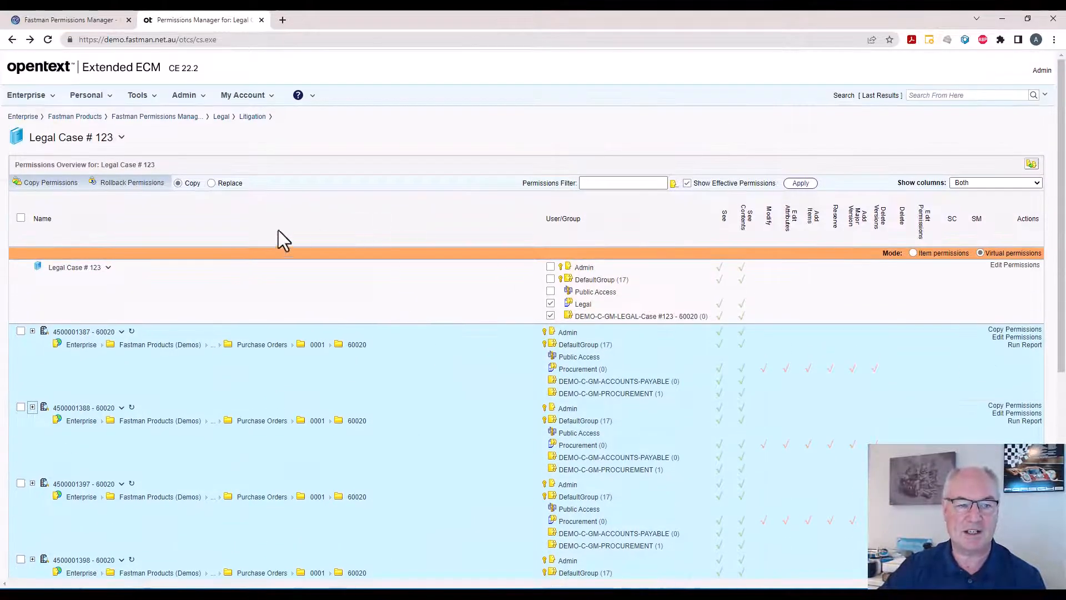
click(210, 183)
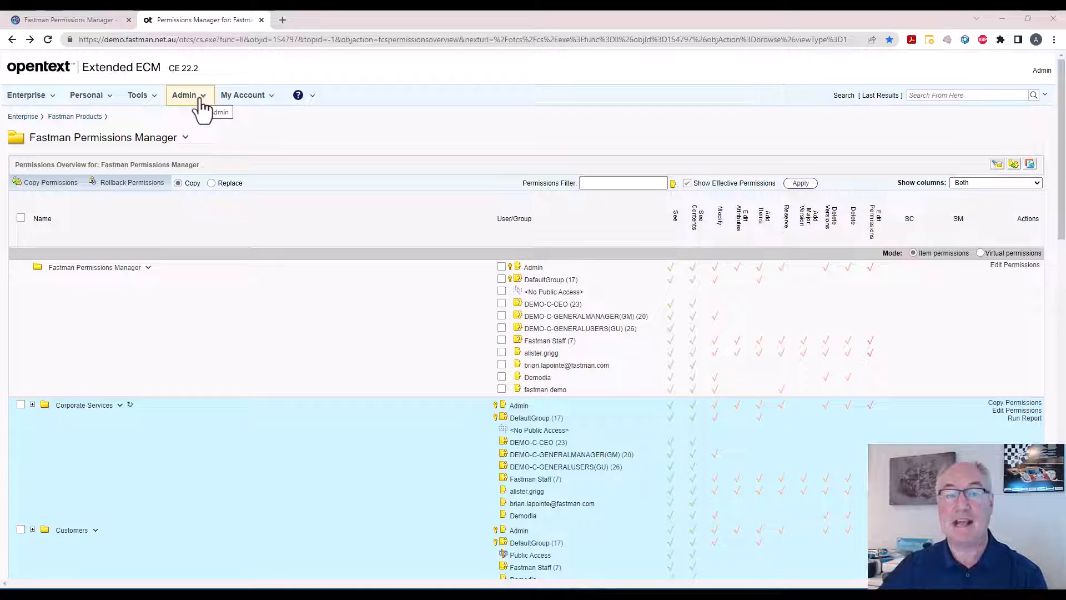
Open Content Server Administration filtered by permiss and open the Permissions Manager Business settings.
click(203, 107)
click(204, 114)
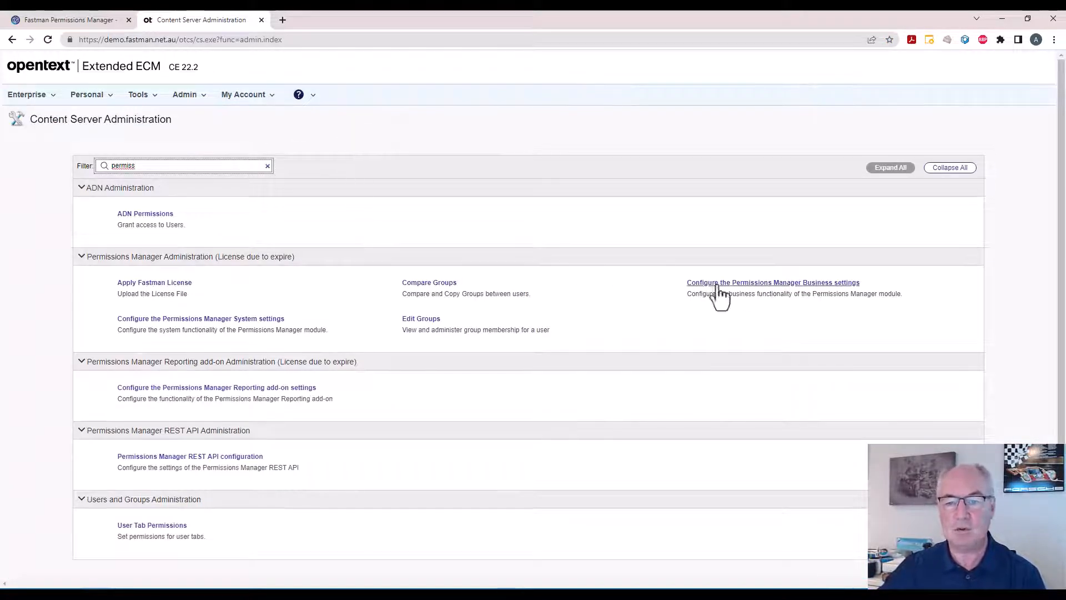
click(758, 285)
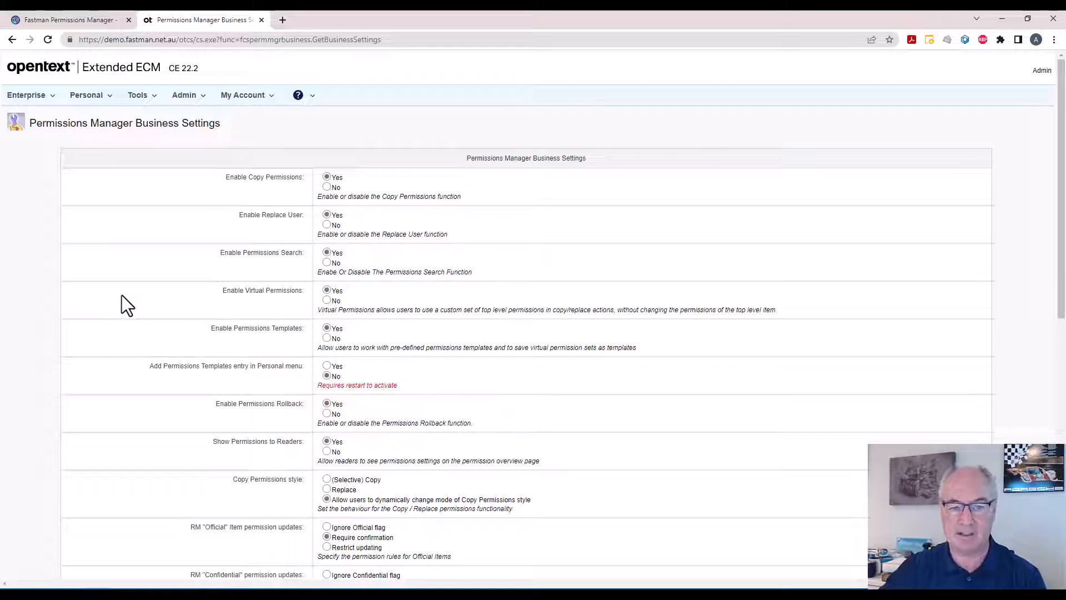
Set Enable Permissions Rollback to No in the business settings and save them.
scroll(123, 296, down, 2)
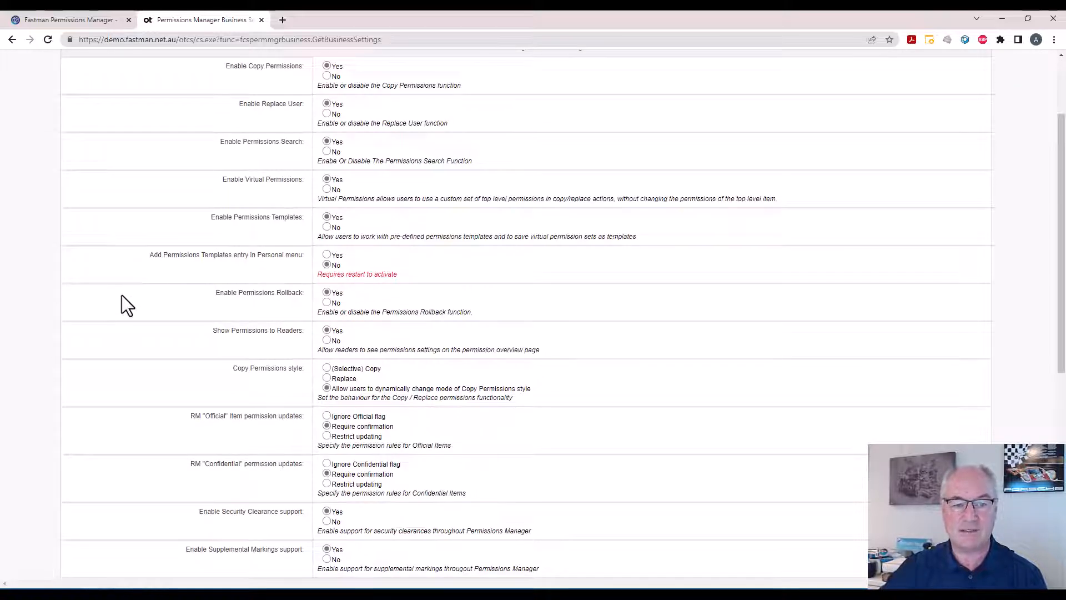
click(327, 302)
scroll(411, 336, down, 7)
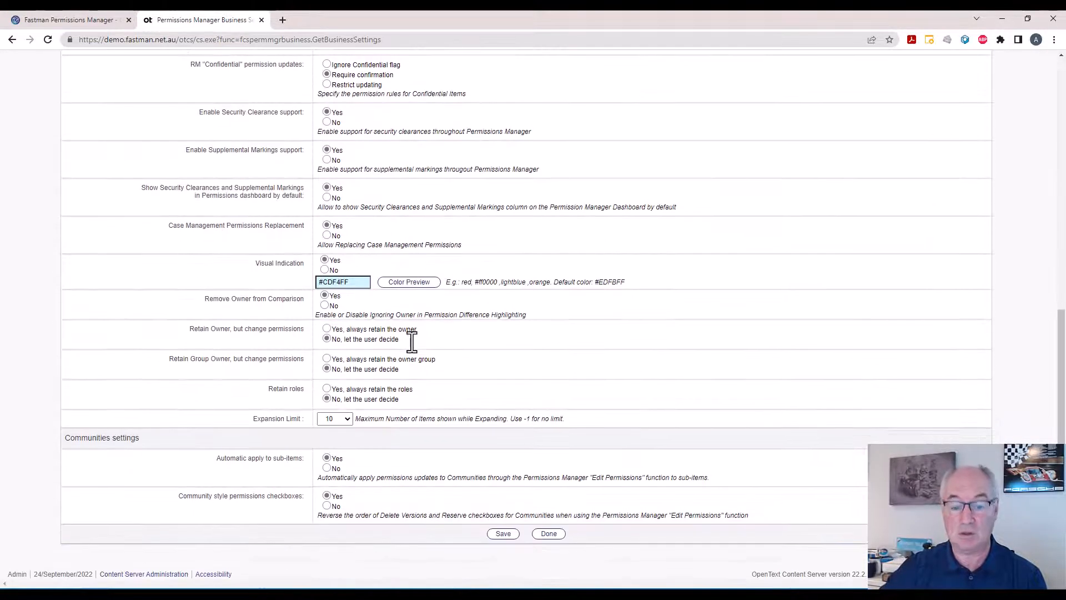
click(508, 533)
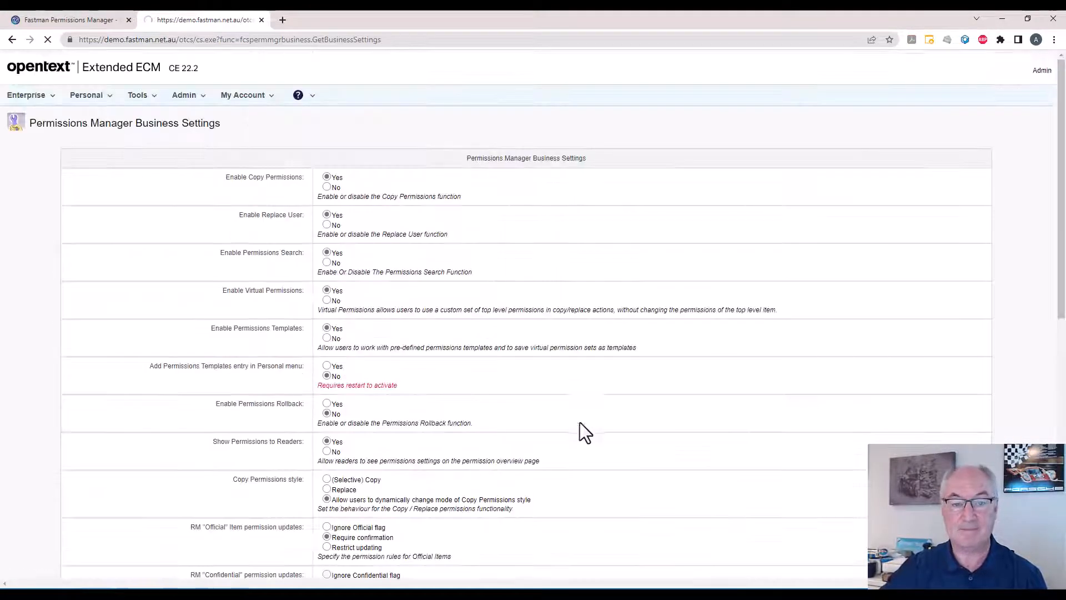
Return to the Fastman Permissions Manager folder's permissions overview and reload it to check the available functions.
right_click(12, 40)
click(29, 83)
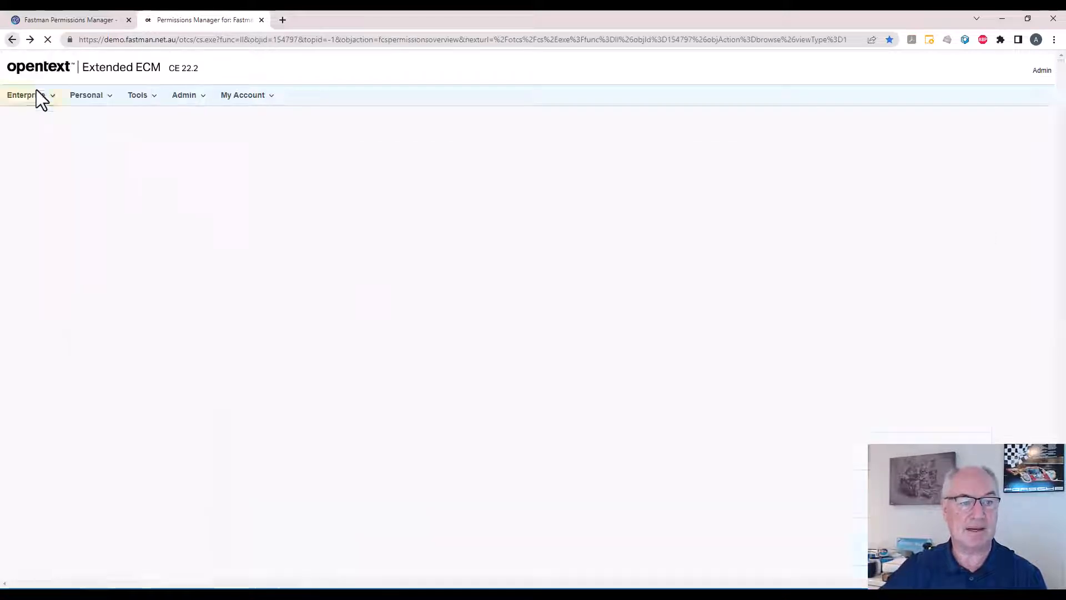
click(47, 39)
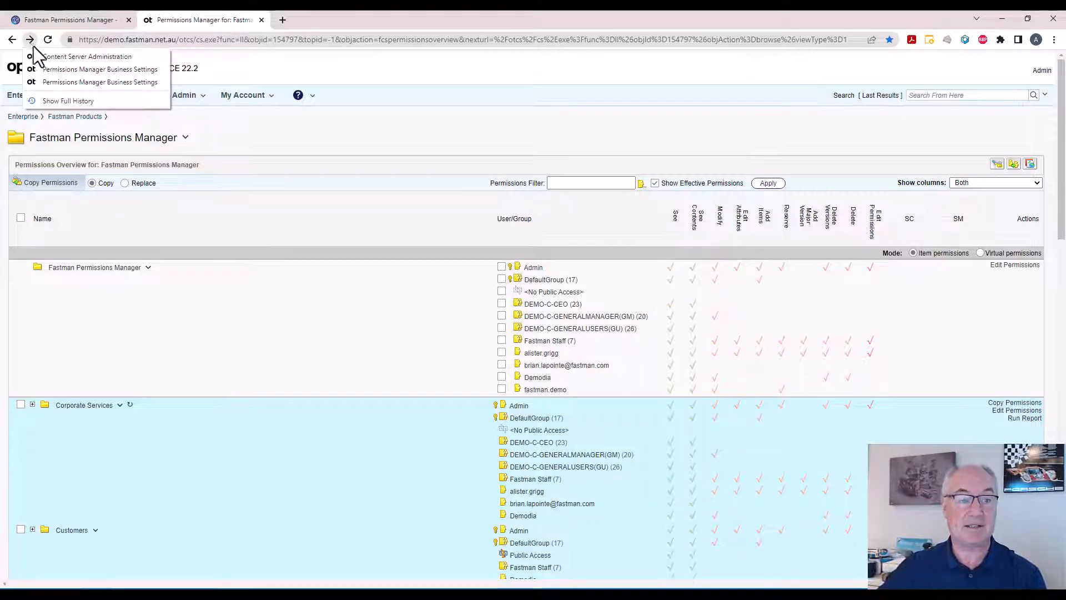
Reopen the business settings, leave the Permissions Templates entry in the Personal menu at No, set Enable Permissions Rollback to Yes, and save.
click(50, 69)
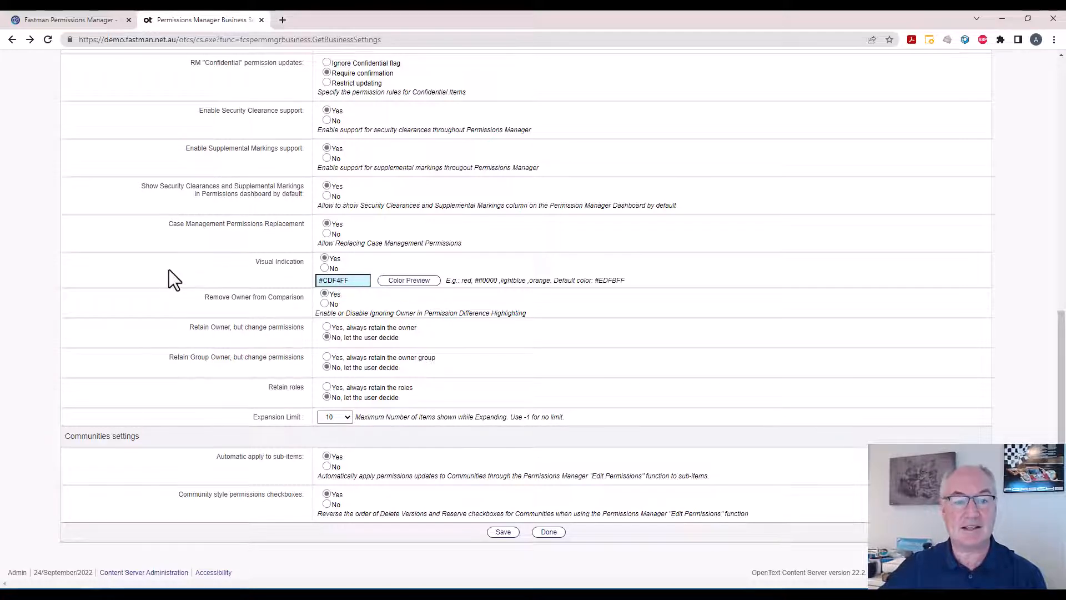
scroll(169, 271, up, 3)
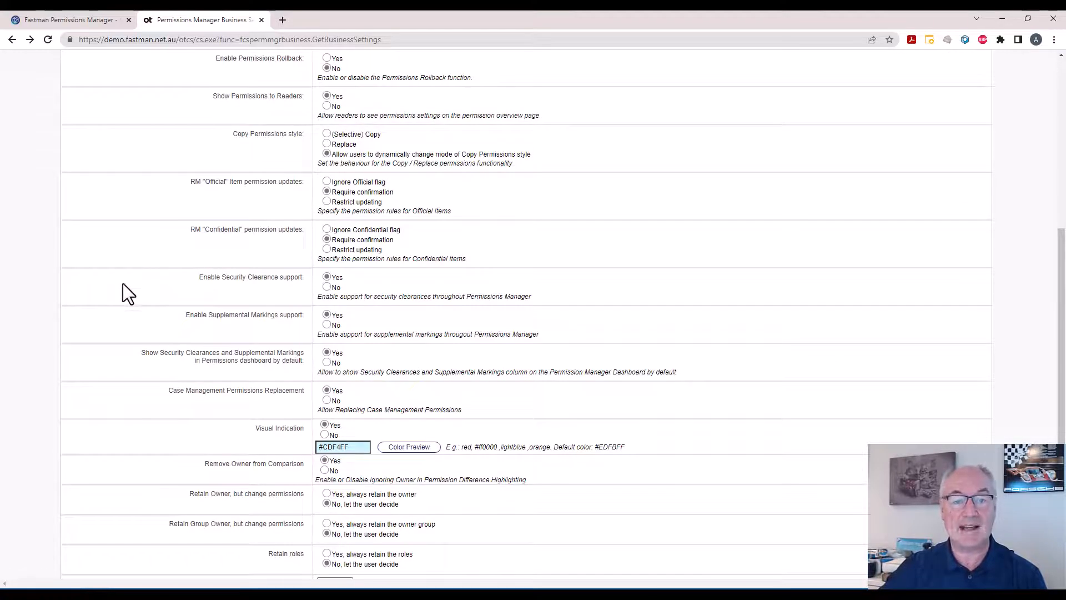
scroll(124, 285, up, 1)
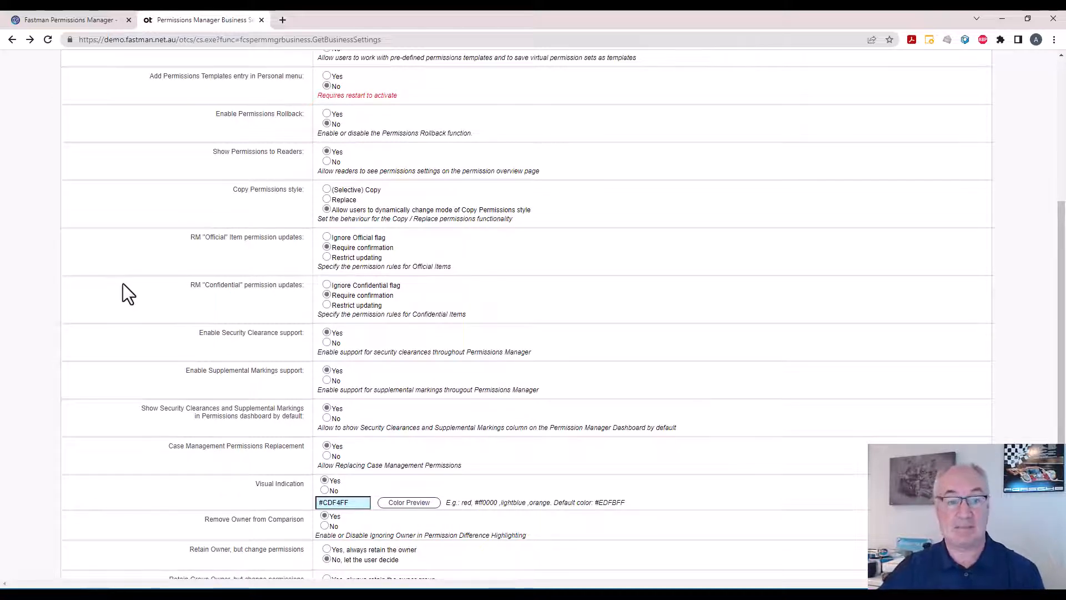
scroll(192, 218, up, 1)
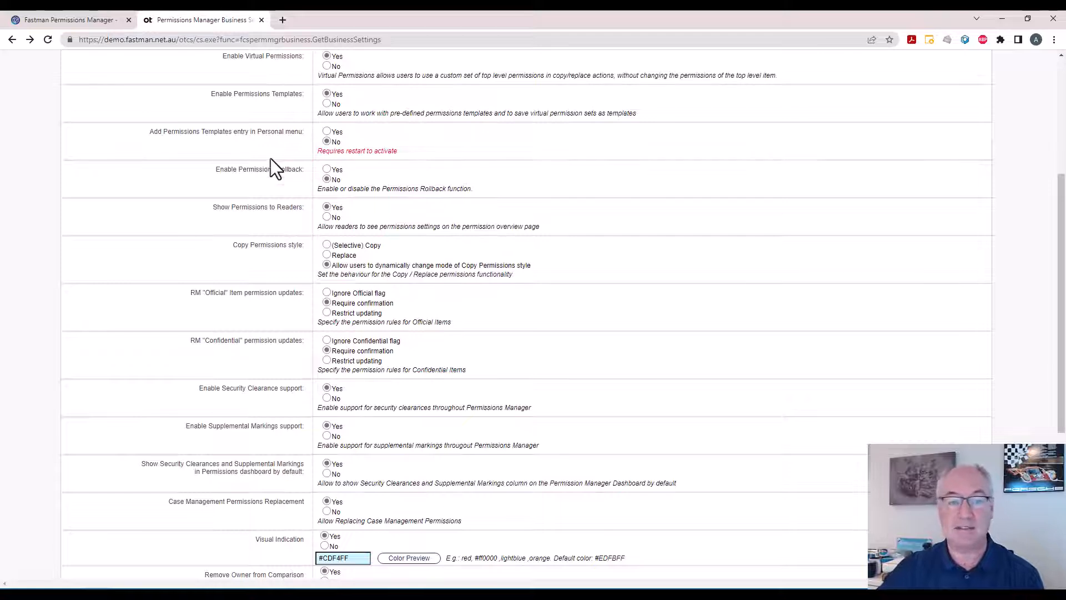
click(327, 132)
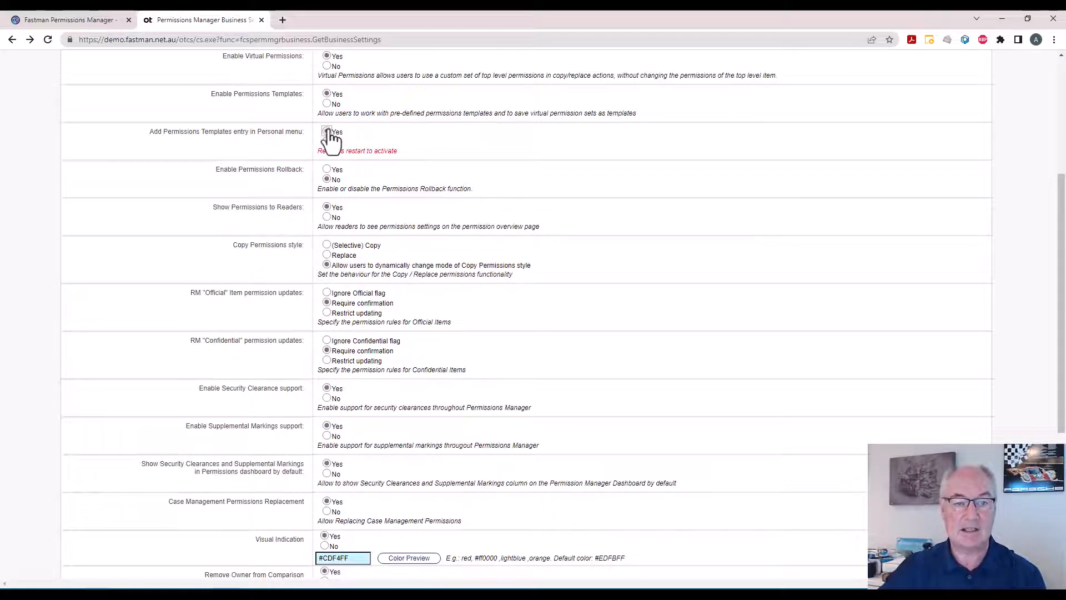
click(326, 141)
click(326, 169)
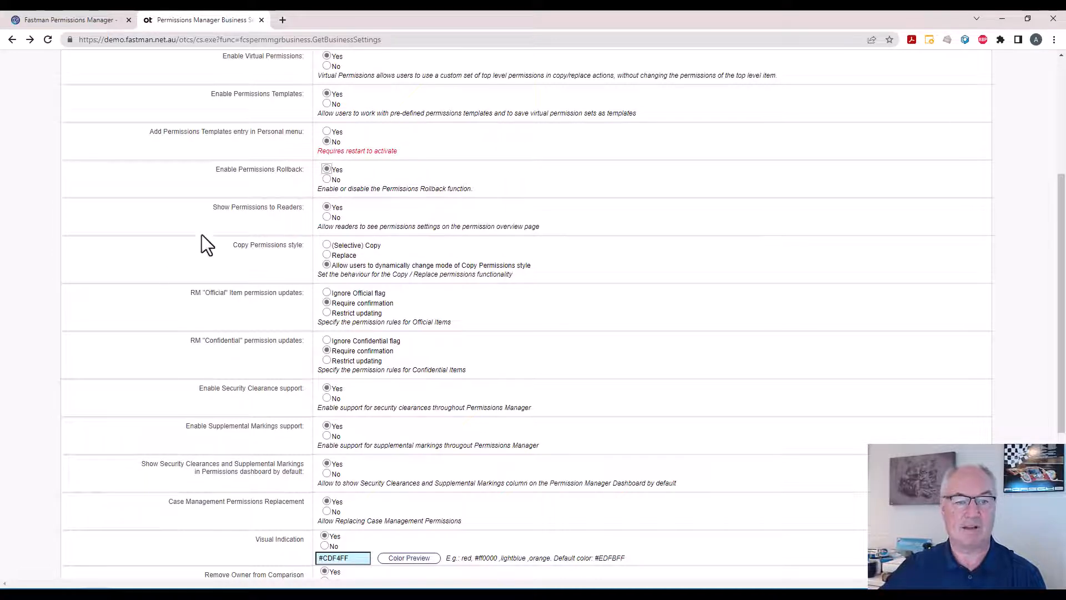
scroll(161, 261, down, 5)
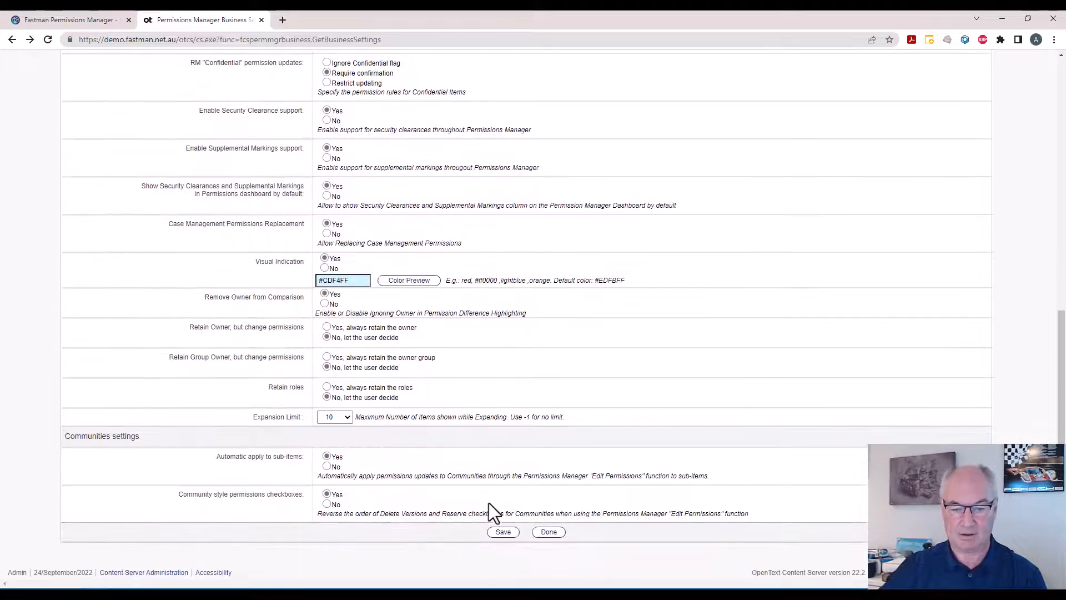
click(501, 531)
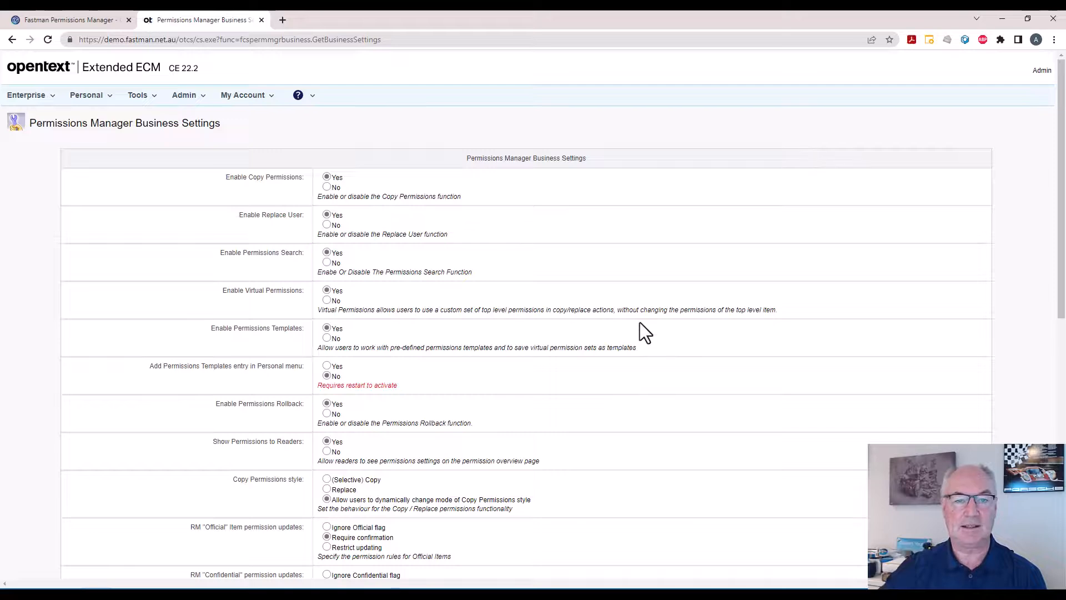
Return to the Fastman Permissions Manager folder's permissions overview and reload it to check the Rollback Permissions function.
right_click(12, 39)
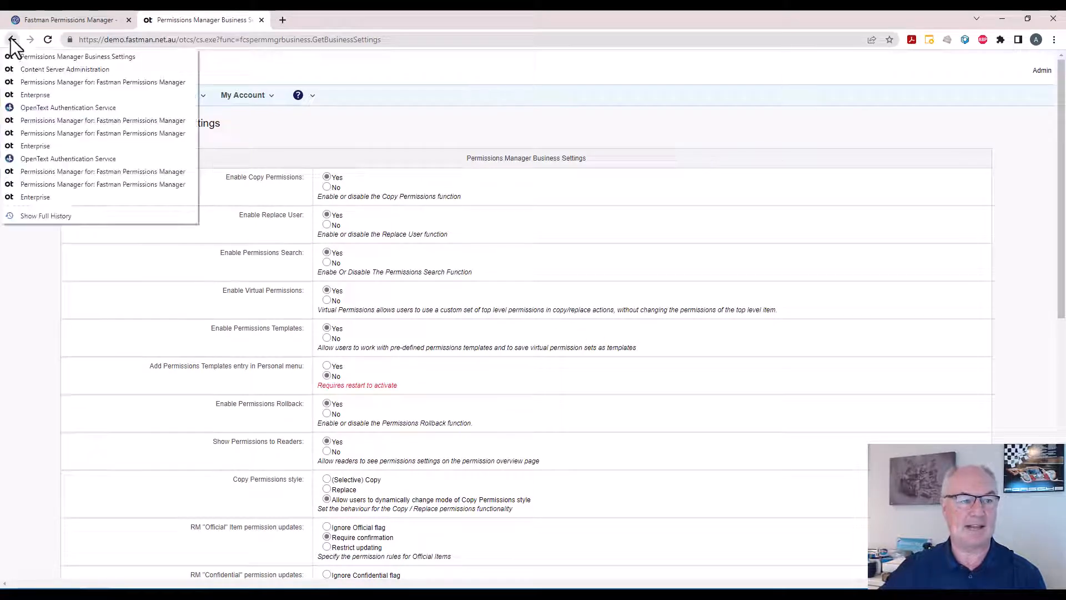
click(35, 81)
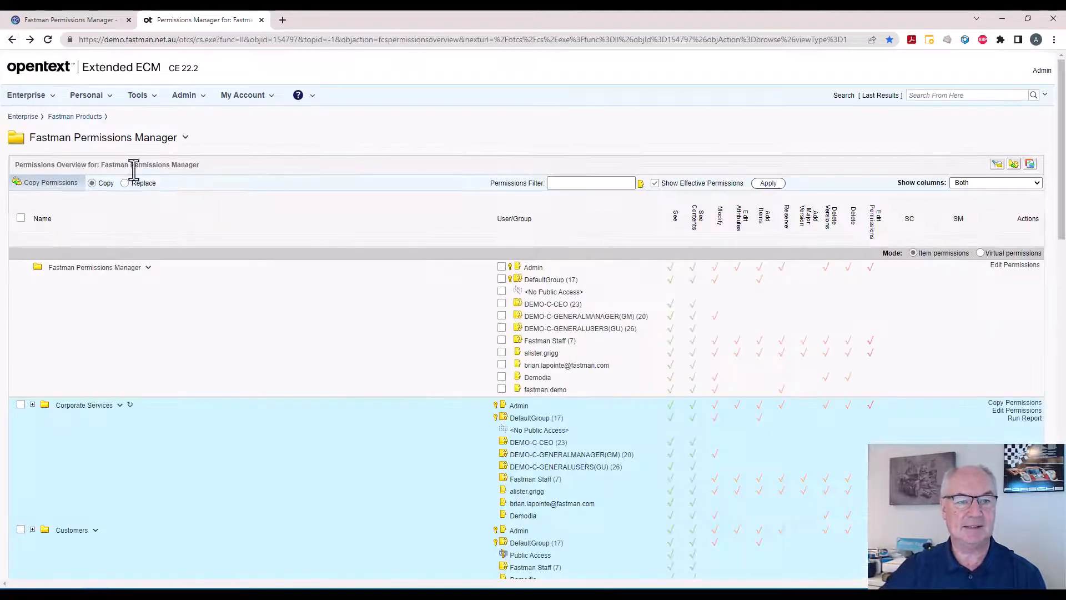
click(47, 39)
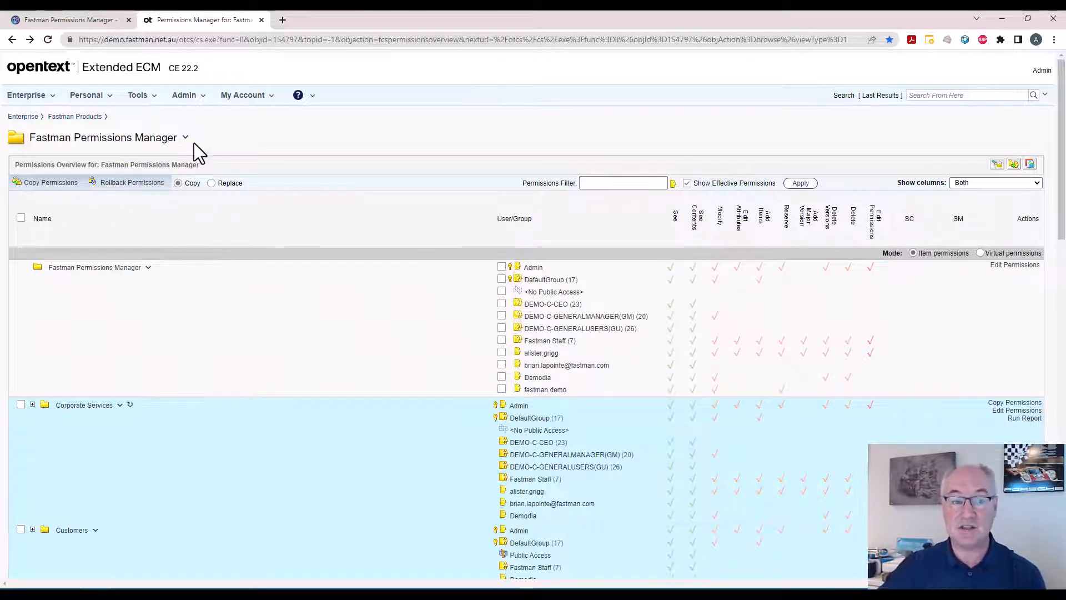
Reopen the Permissions Manager Business Settings to review the remaining options through Communities settings, and return to Content Server Administration.
right_click(30, 45)
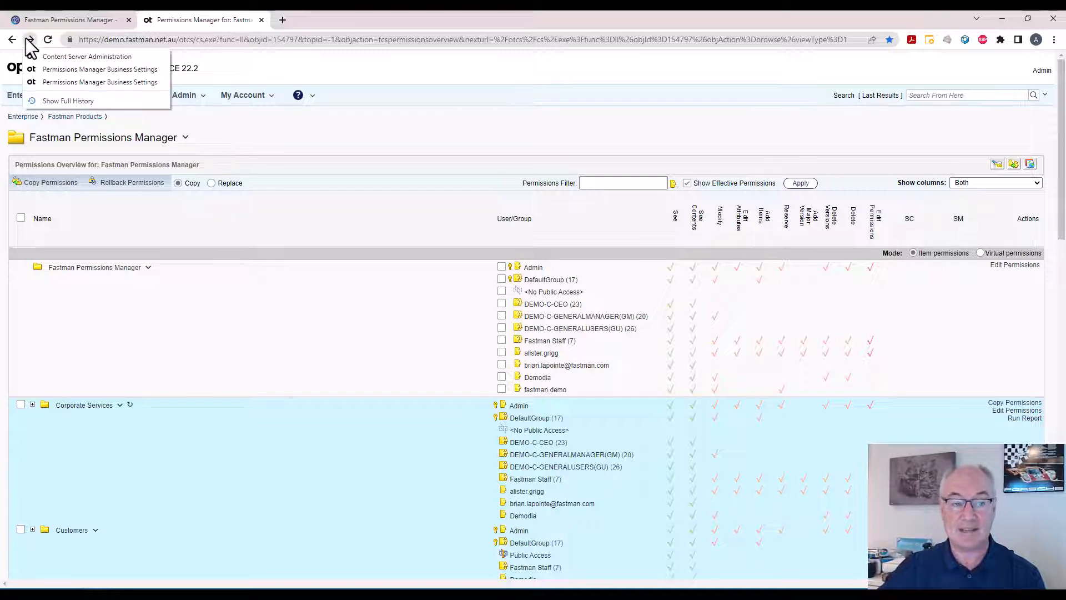
click(48, 66)
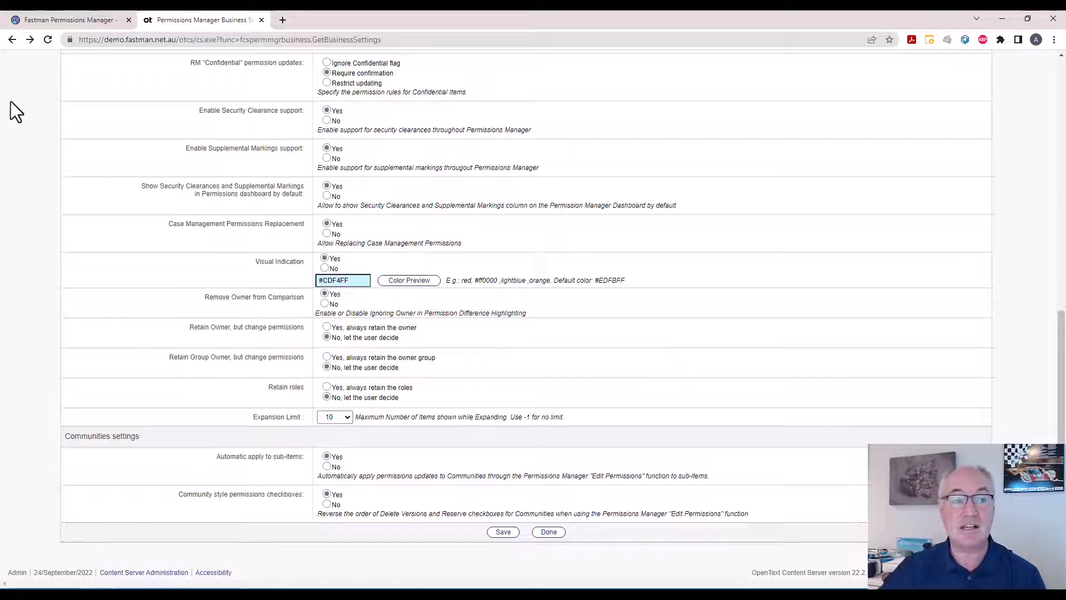
click(12, 39)
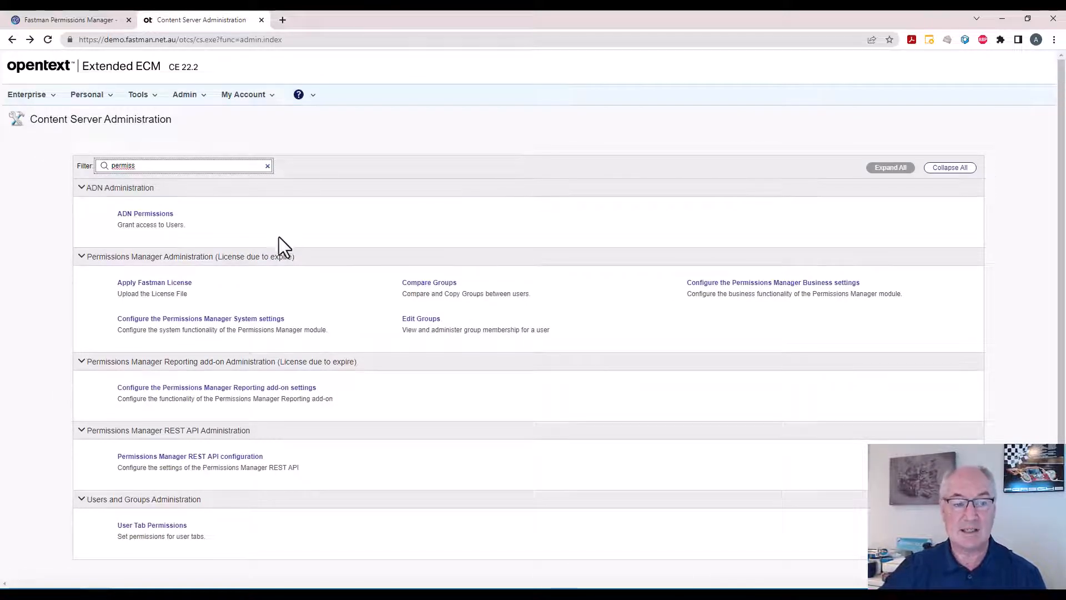
Open the Permissions Manager System settings and review the hierarchy limit, permissions search and cascade copy options.
click(241, 320)
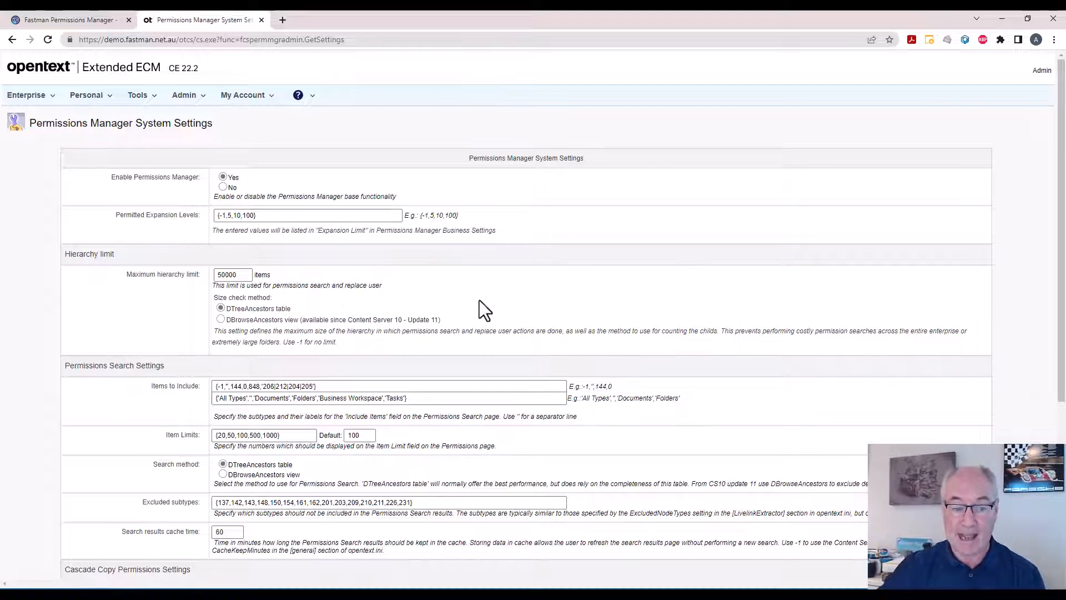
scroll(478, 300, down, 2)
scroll(541, 322, down, 1)
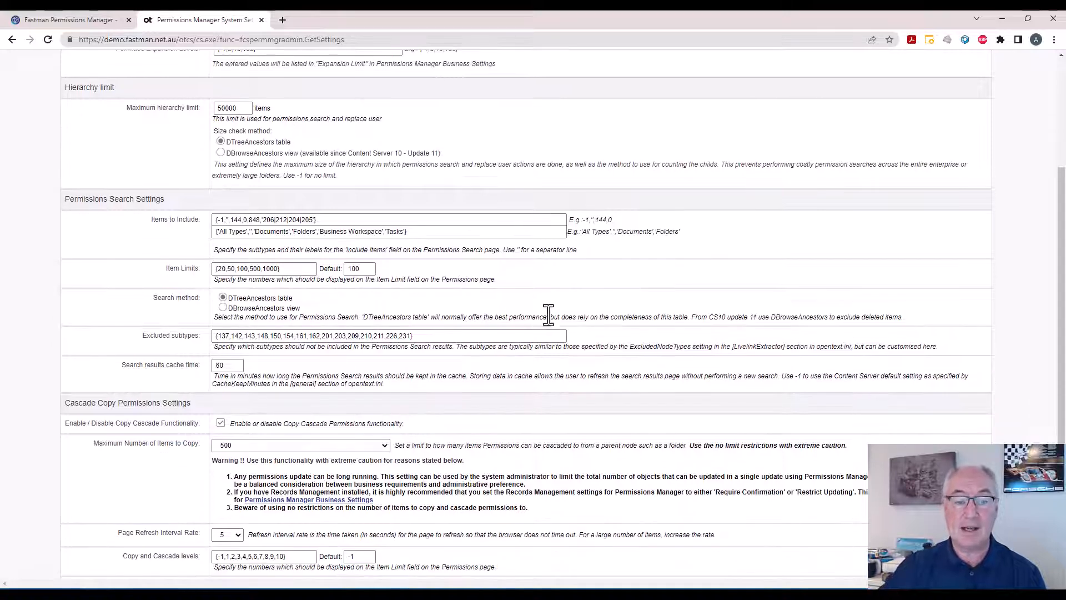
scroll(377, 322, down, 1)
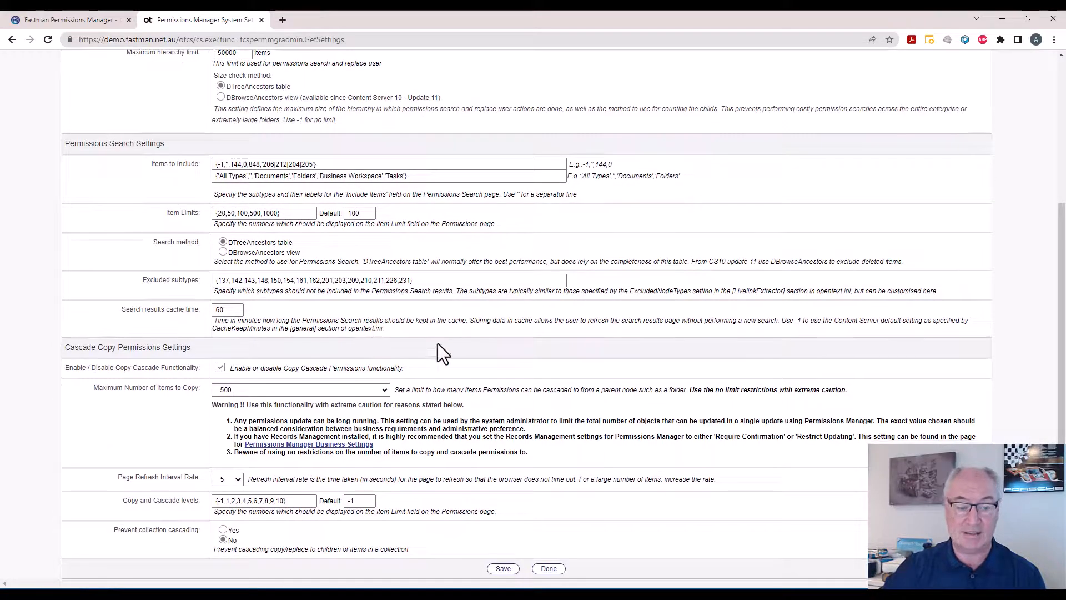
scroll(437, 350, down, 1)
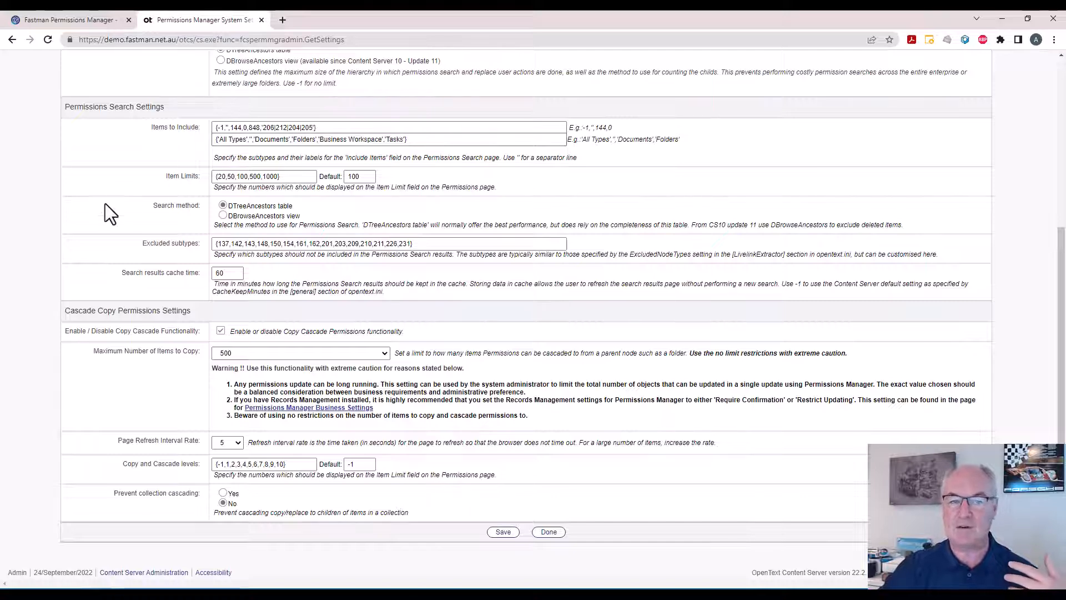
scroll(104, 204, up, 1)
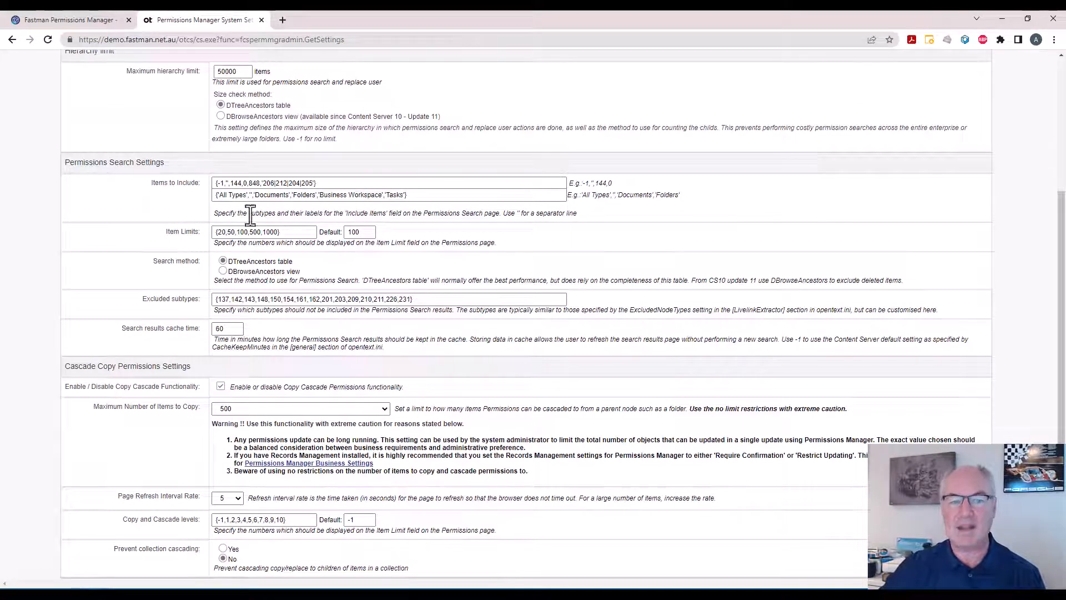
Open Permissions Search from the Fastman Permissions Manager folder's permissions overview and examine the item types offered under Include.
right_click(13, 39)
click(31, 68)
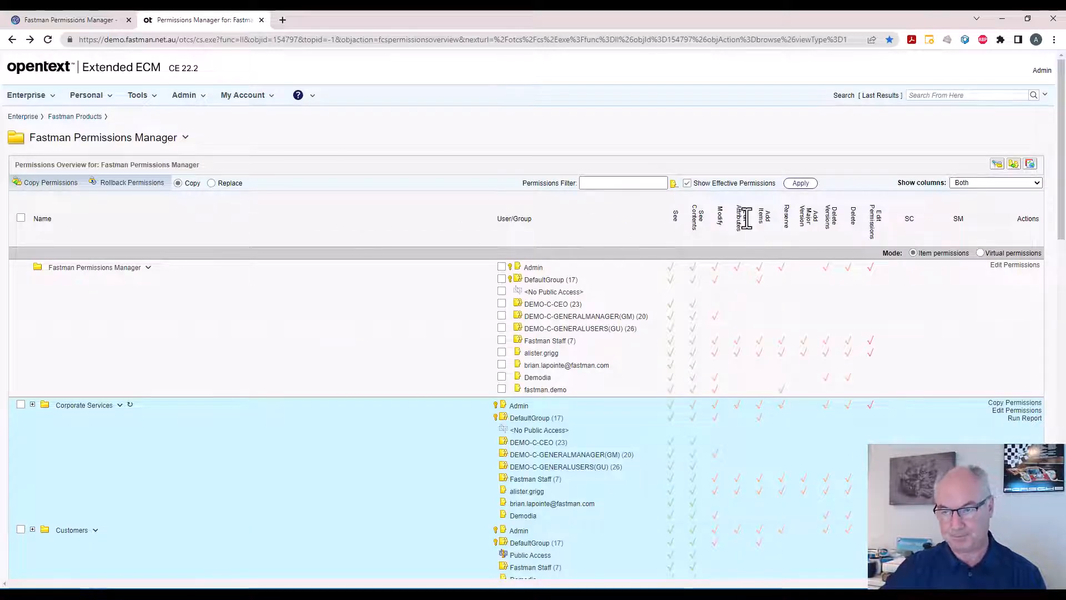
click(997, 165)
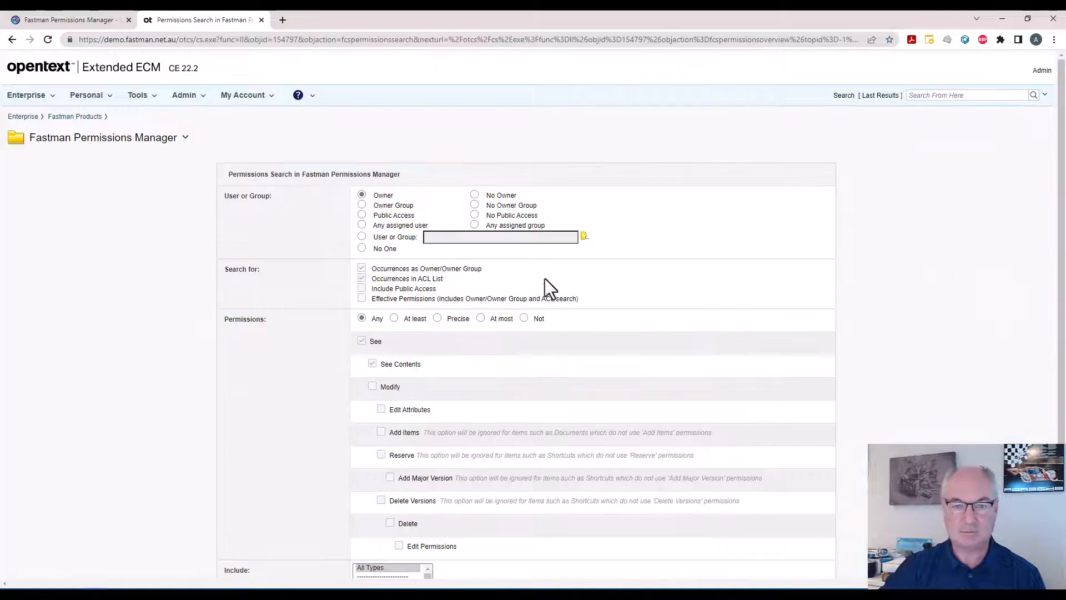
scroll(354, 336, down, 3)
click(378, 406)
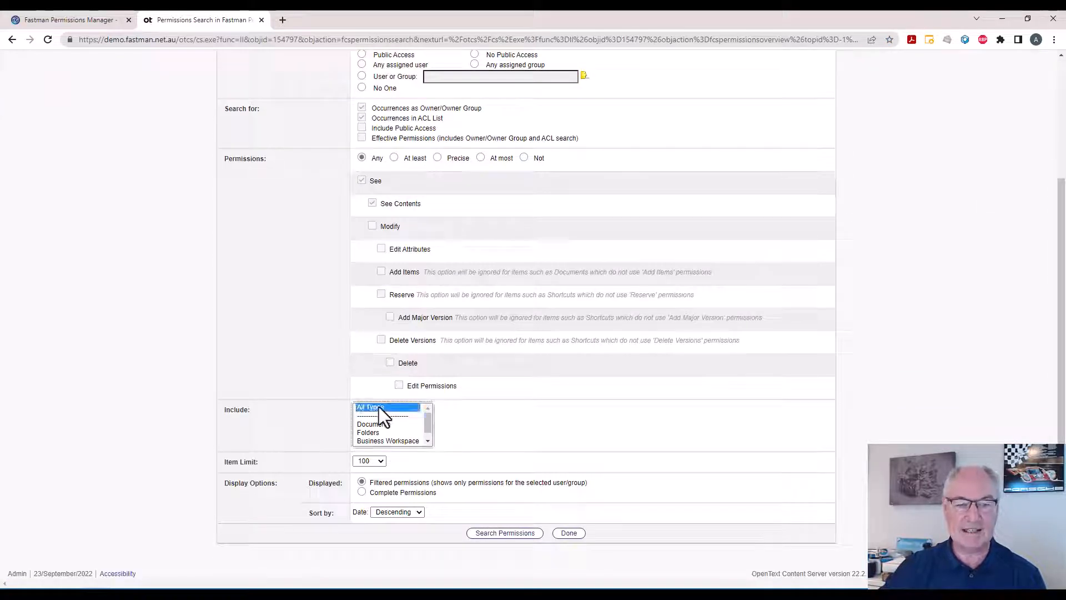
drag(428, 425, 433, 422)
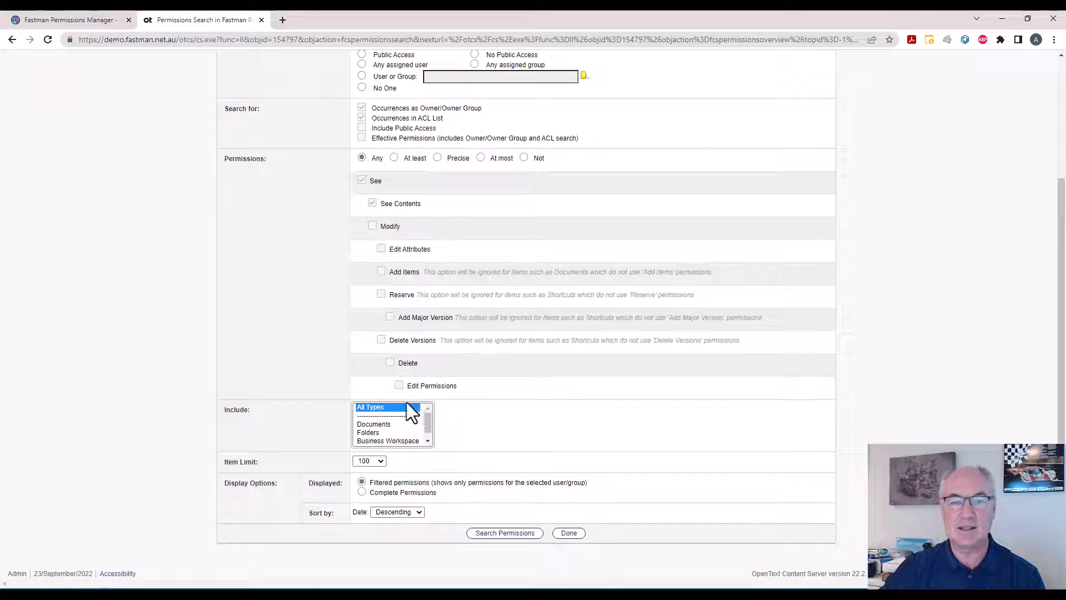
Reopen the Permissions Manager System settings and compare the Items to Include and Item Limits values in Permissions Search Settings.
right_click(12, 42)
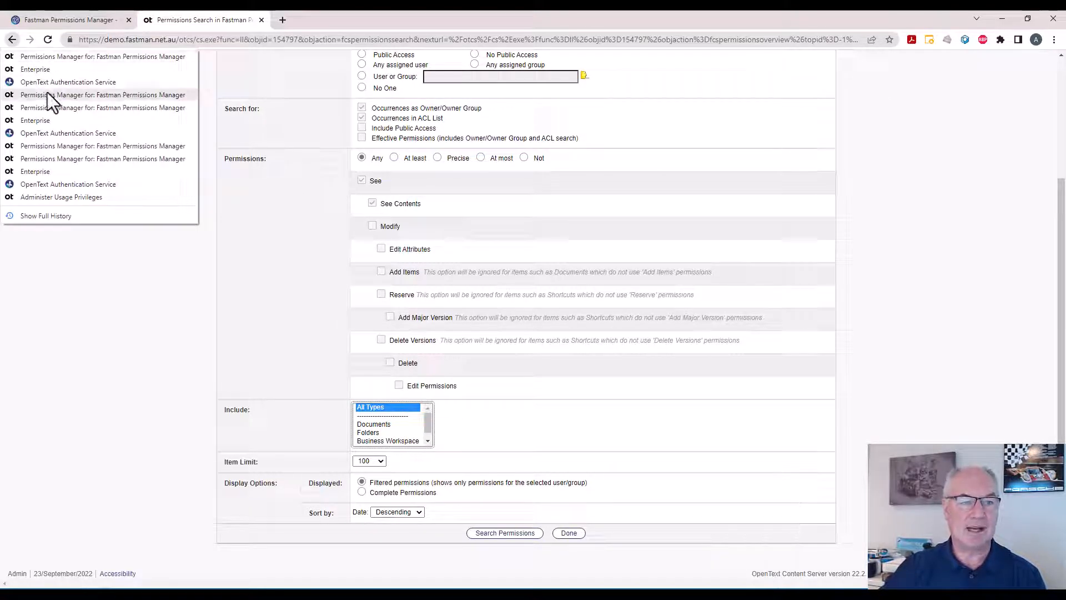
click(9, 56)
click(199, 111)
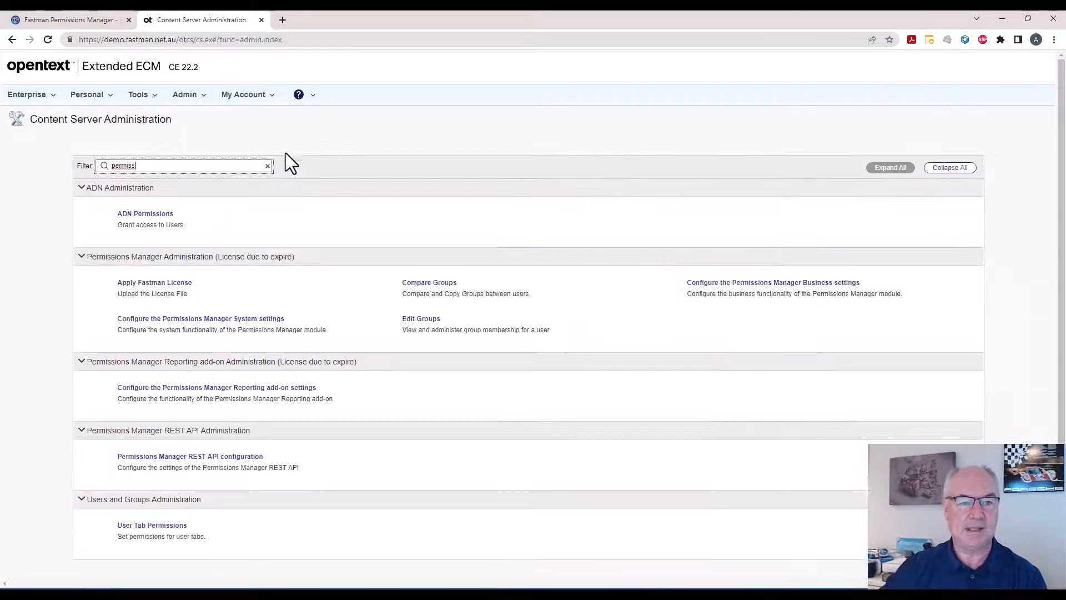
click(221, 317)
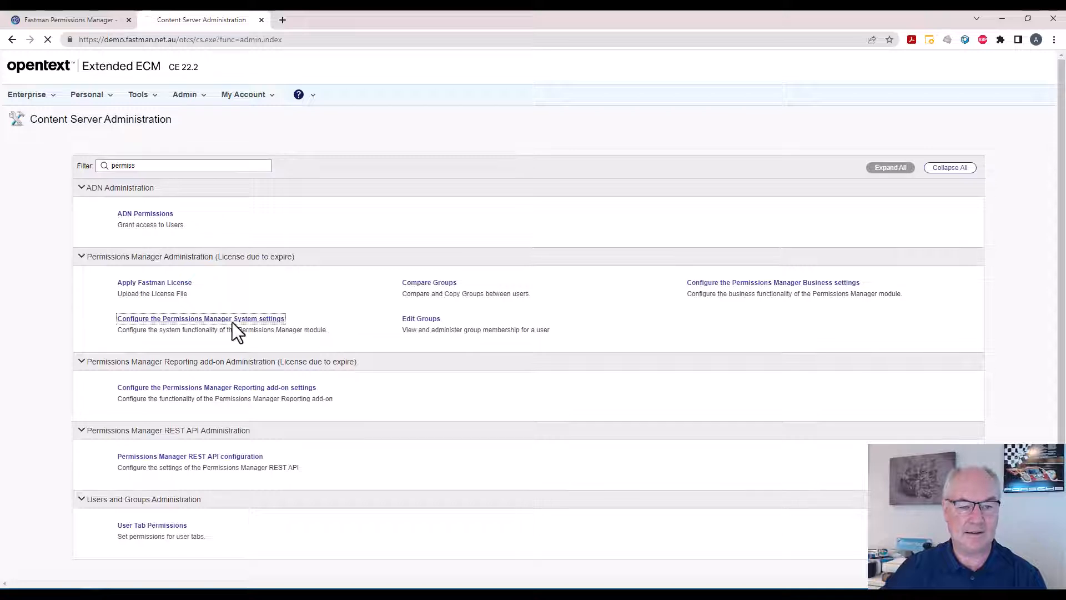
scroll(307, 378, down, 3)
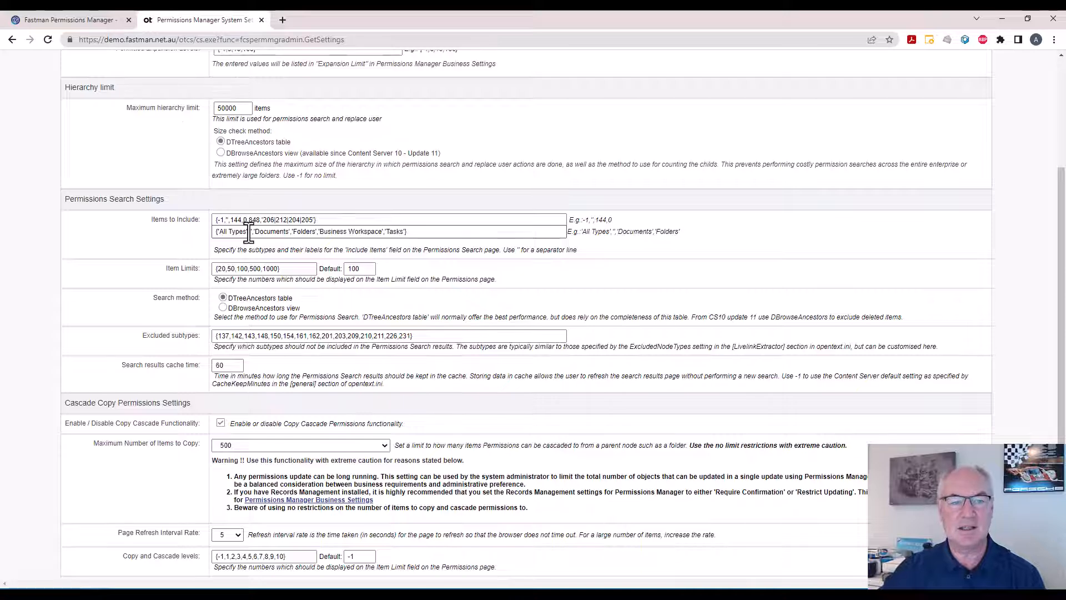
scroll(251, 250, up, 2)
scroll(255, 267, down, 3)
scroll(268, 291, down, 1)
scroll(270, 293, up, 4)
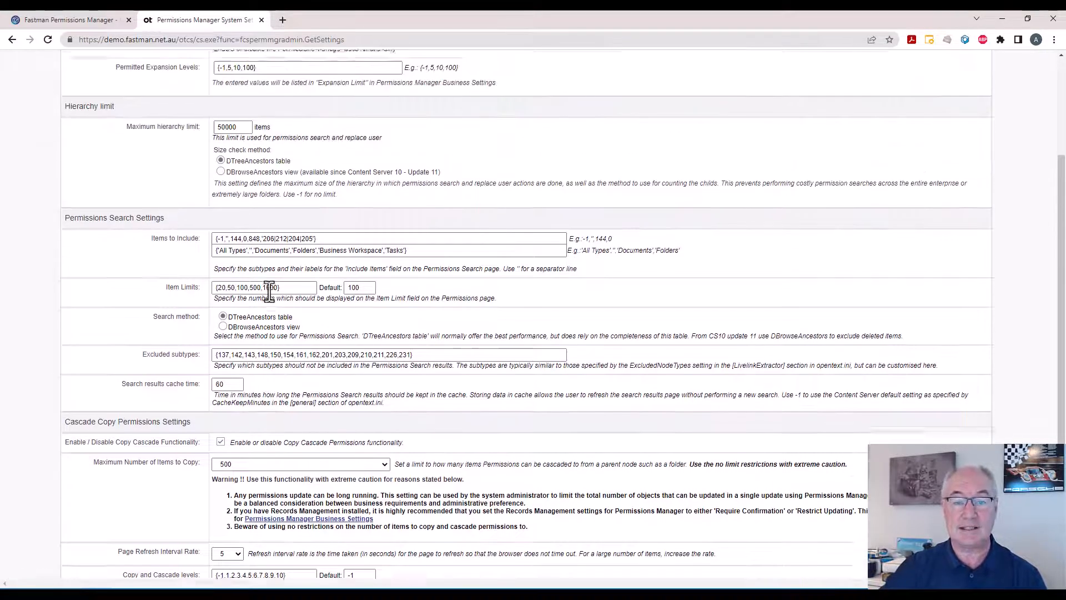
scroll(271, 290, up, 1)
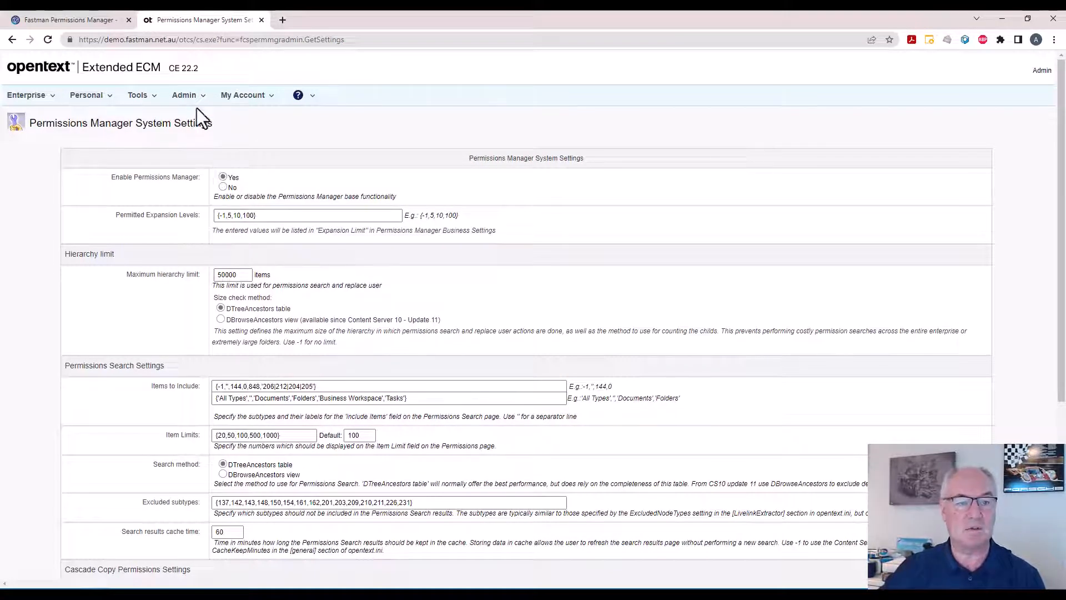
Filter Content Server Administration by usage and open Usage Privileges.
click(12, 39)
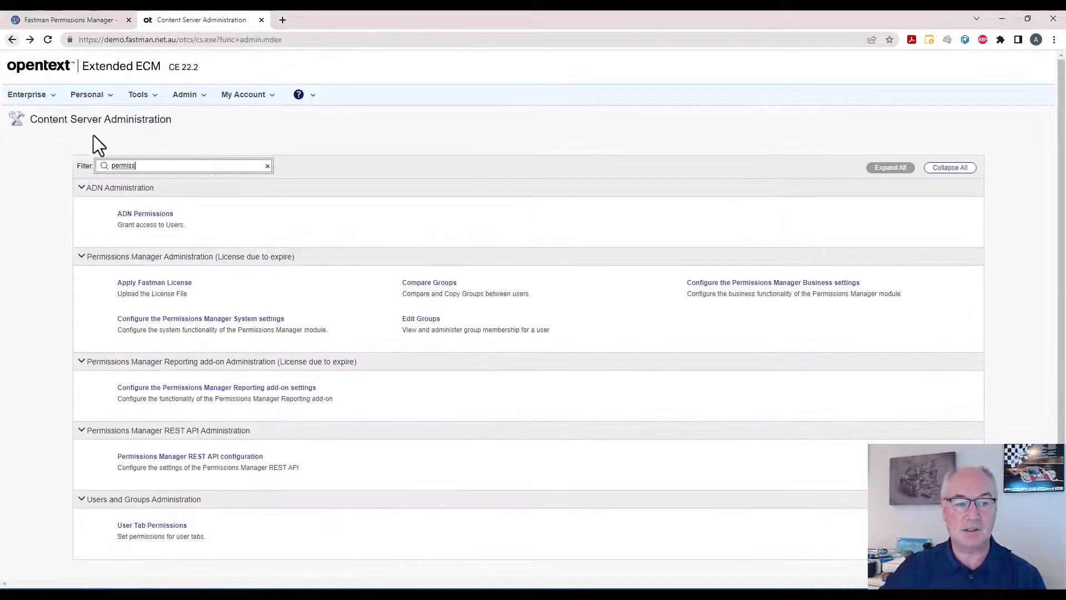
drag(150, 170, 92, 171)
text(usage)
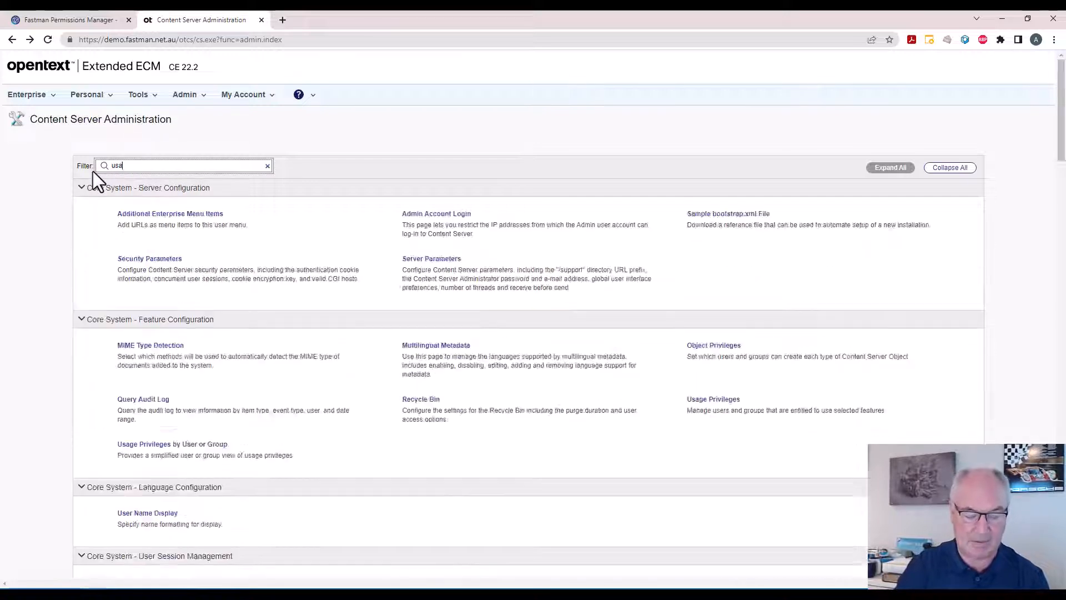
click(148, 212)
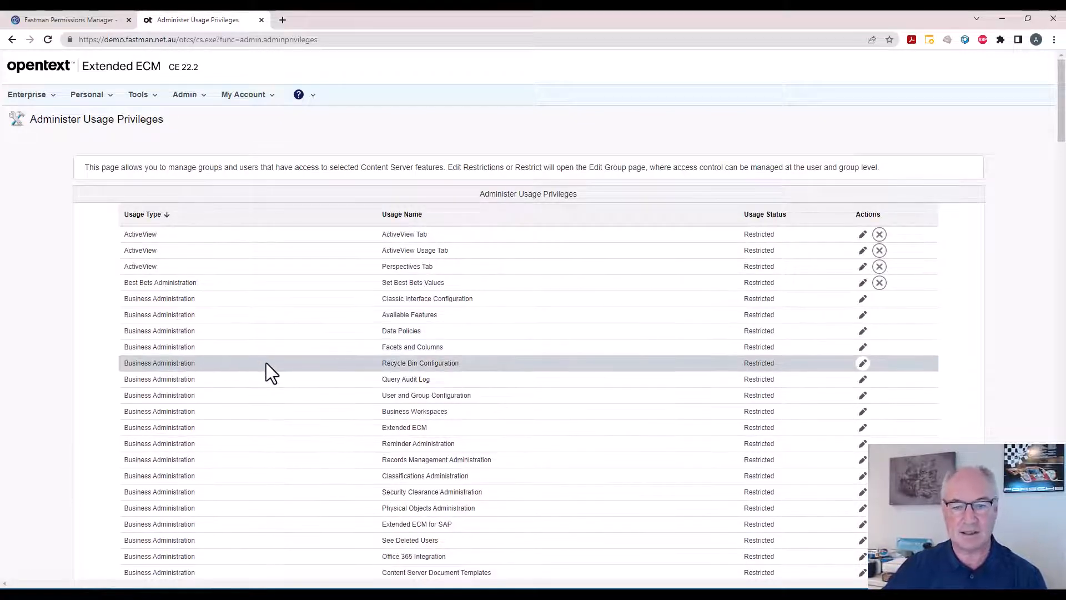
Find Permissions Rollback among the Permissions Management usage privileges, view the members of its restricted group, and return to the privileges list.
scroll(265, 371, down, 5)
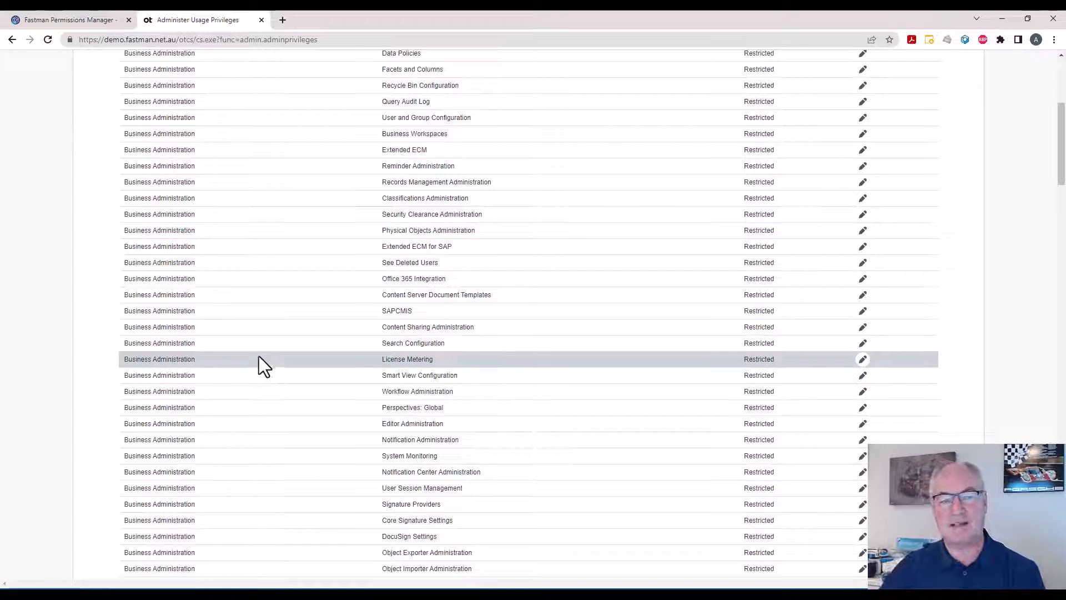
scroll(259, 356, down, 3)
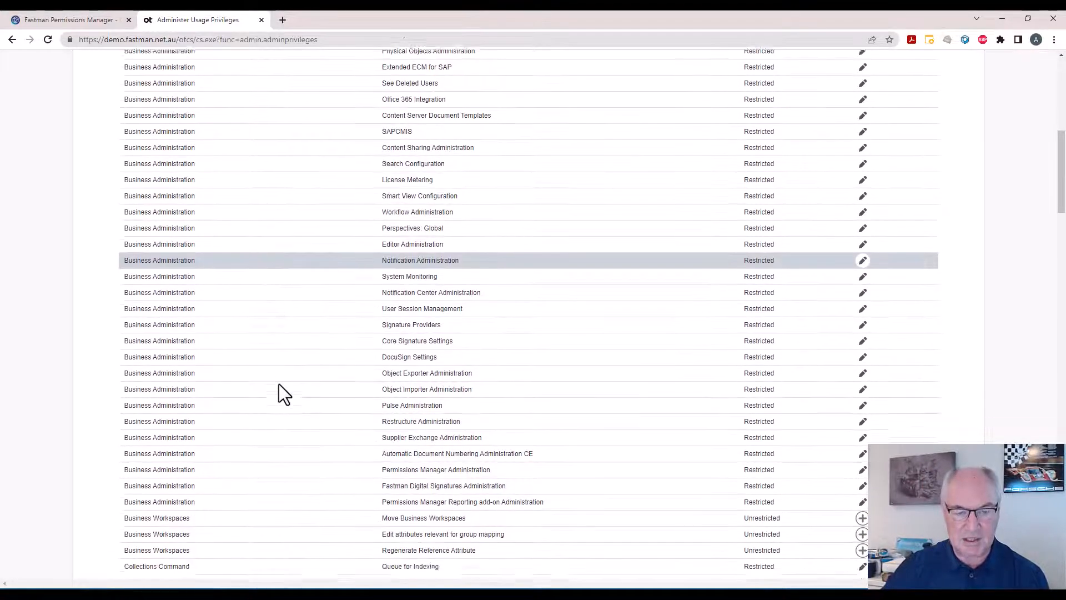
scroll(278, 384, down, 9)
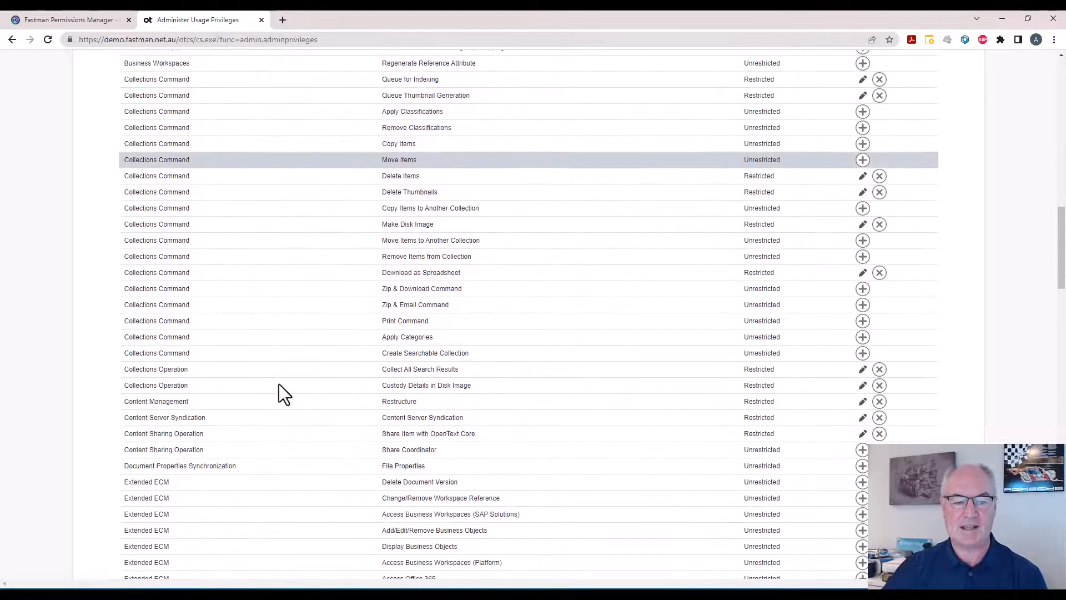
scroll(279, 385, down, 10)
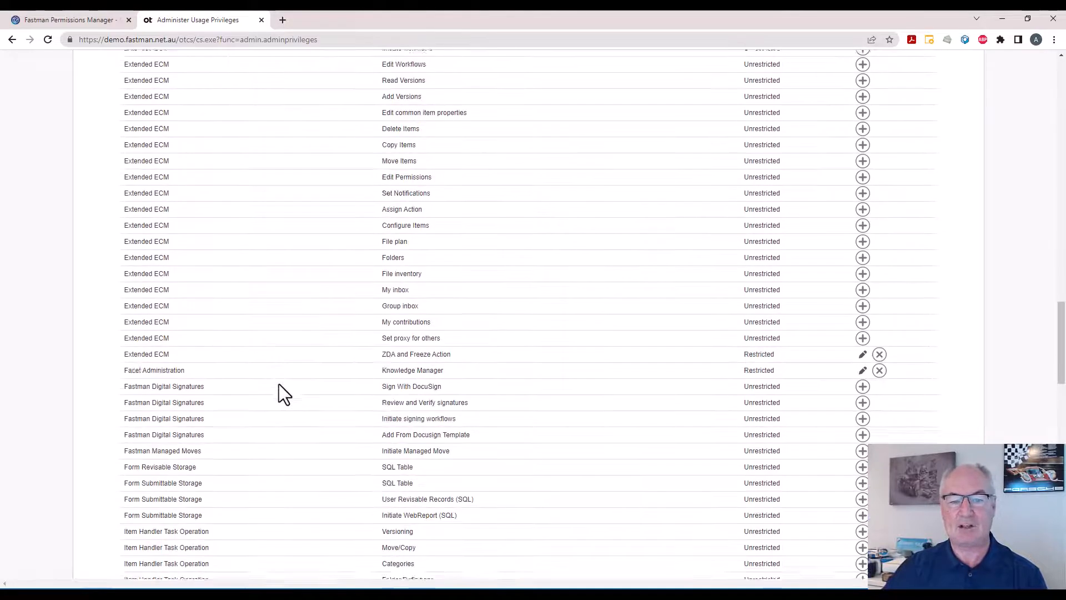
scroll(278, 384, down, 8)
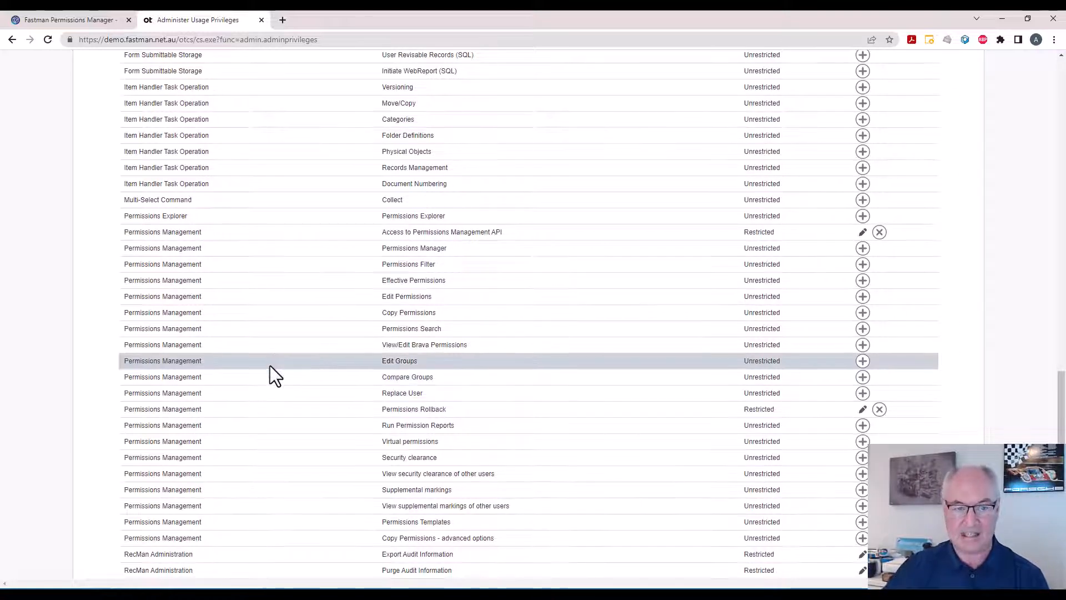
scroll(270, 365, down, 1)
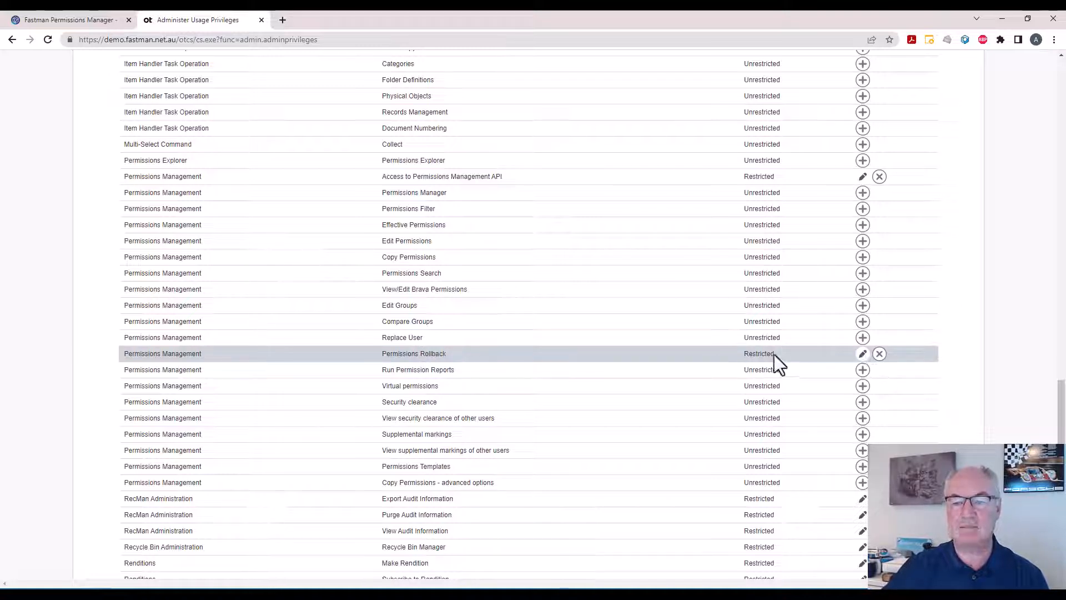
click(862, 353)
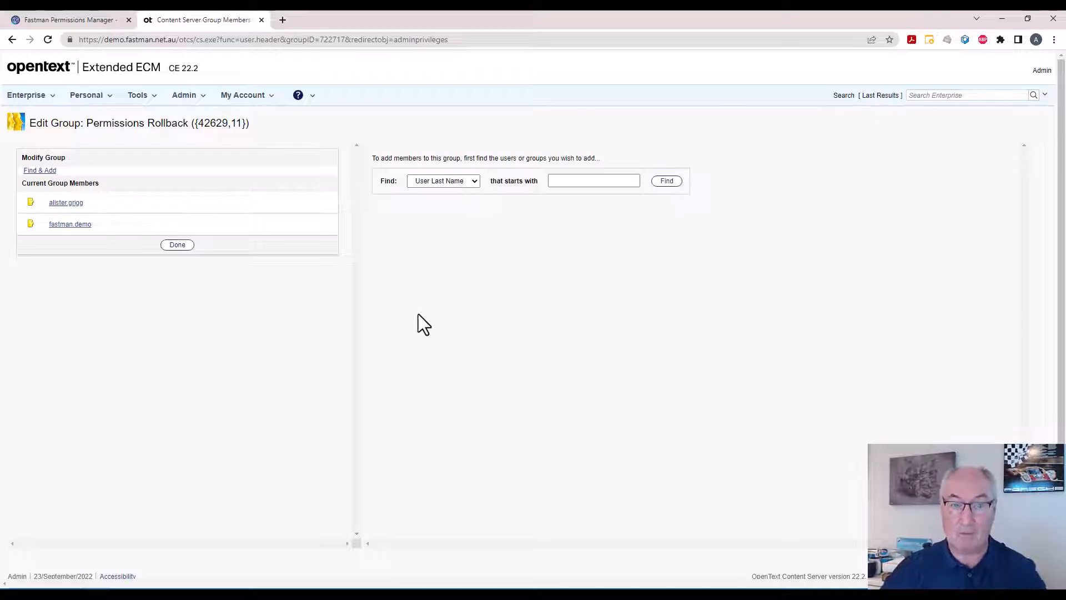
click(12, 39)
scroll(235, 229, up, 8)
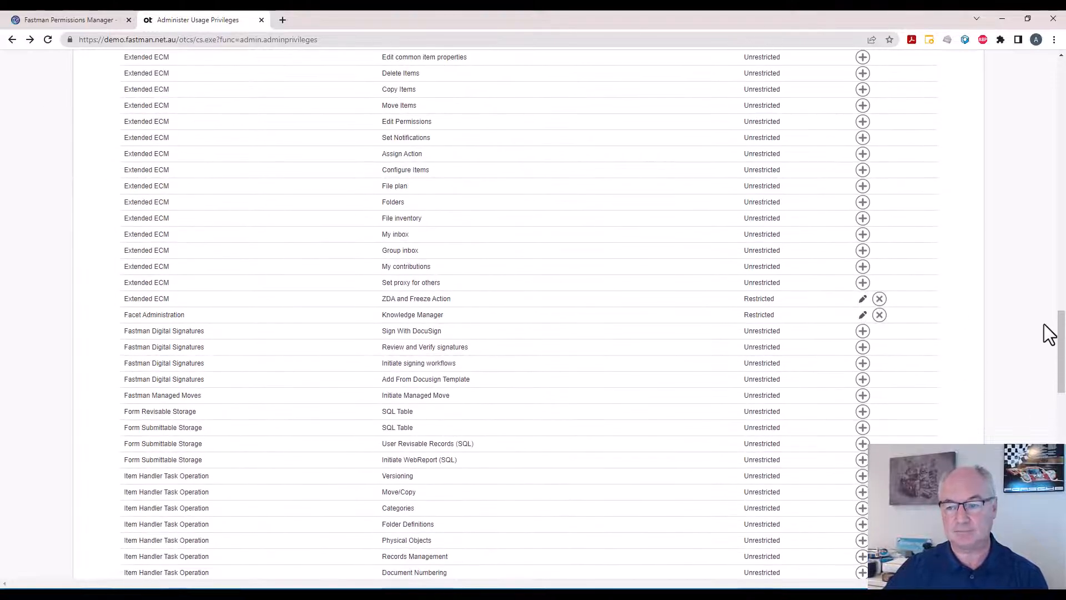
drag(1060, 353, 1052, 100)
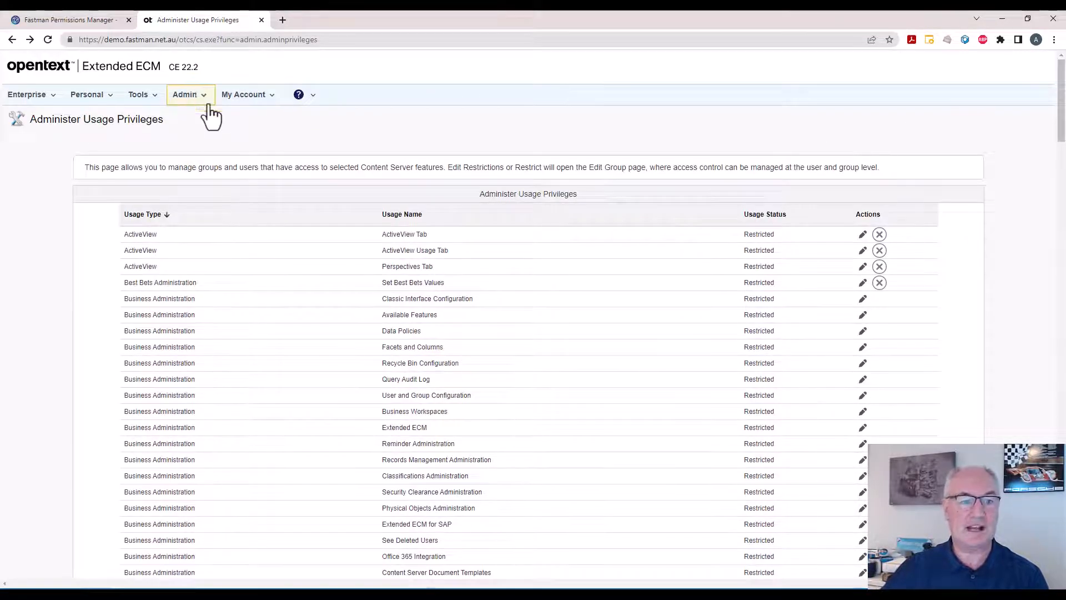
Sign out of the Admin account and sign in with the demo user account to open the Enterprise workspace.
click(248, 99)
click(228, 160)
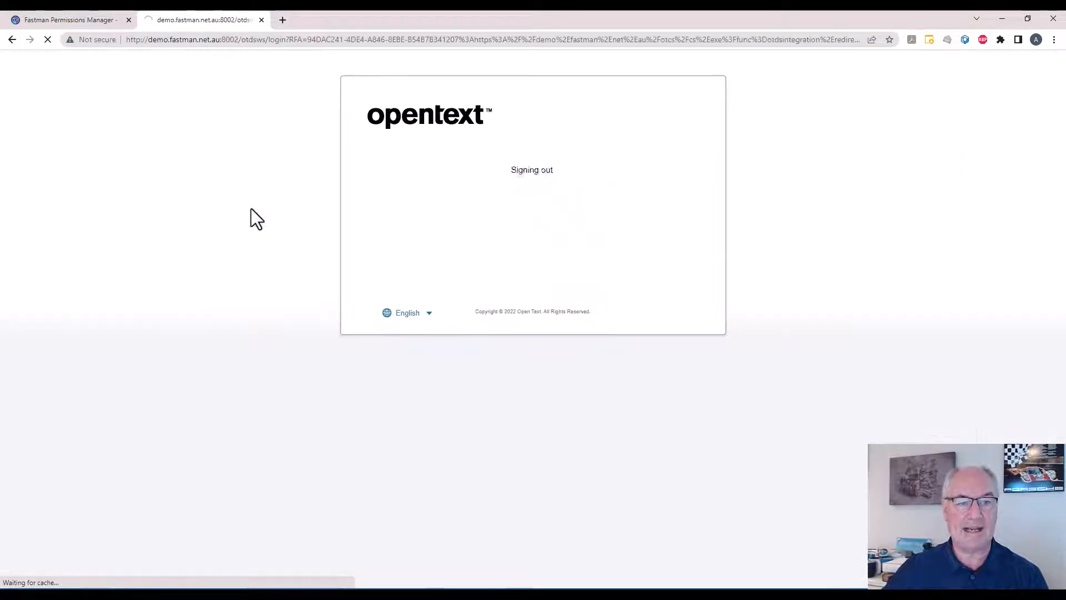
click(475, 211)
click(497, 270)
click(445, 275)
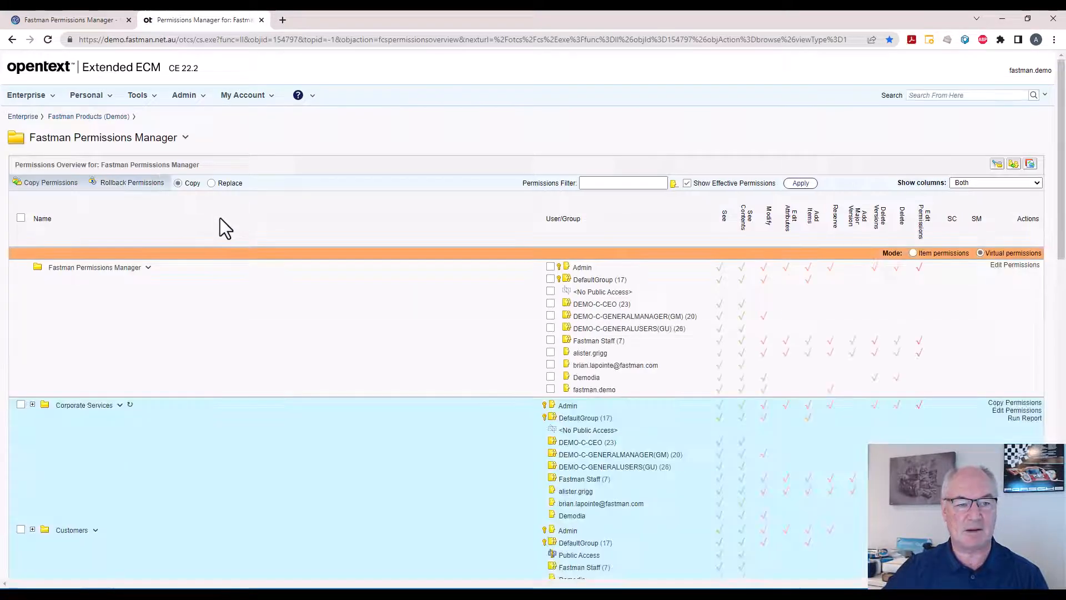
Open Permissions Manager for the Fastman Permissions Manager folder under the demo account and check the available permission actions.
click(186, 137)
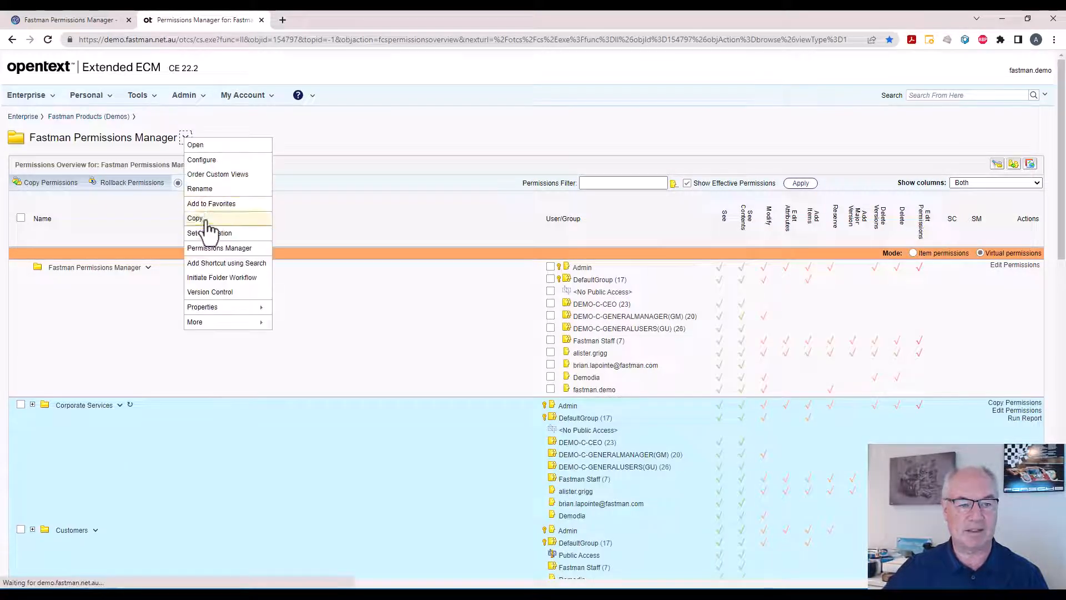
click(218, 248)
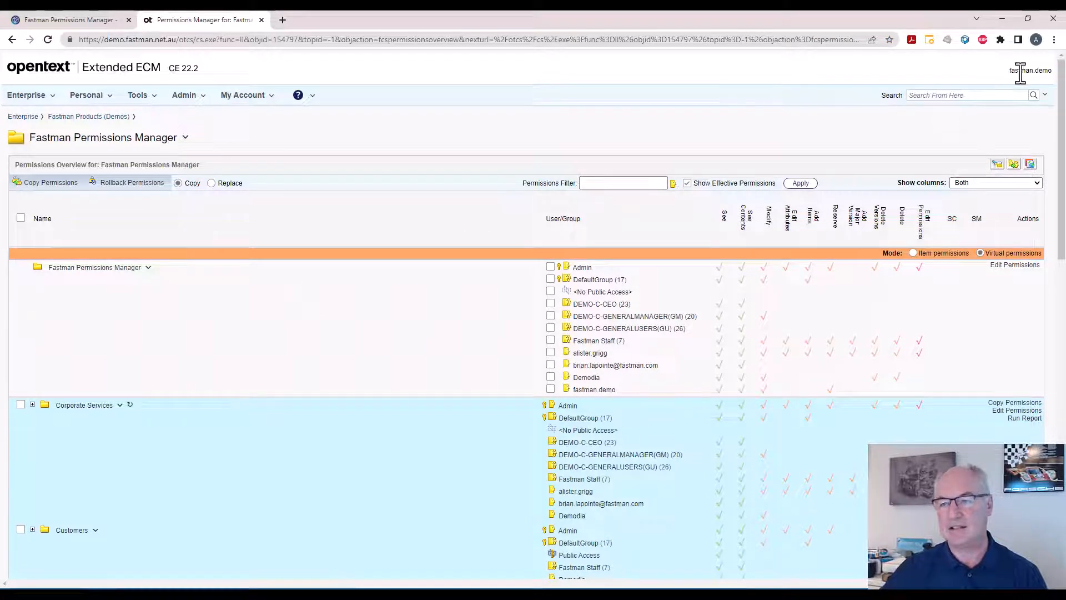
drag(1010, 71, 1048, 71)
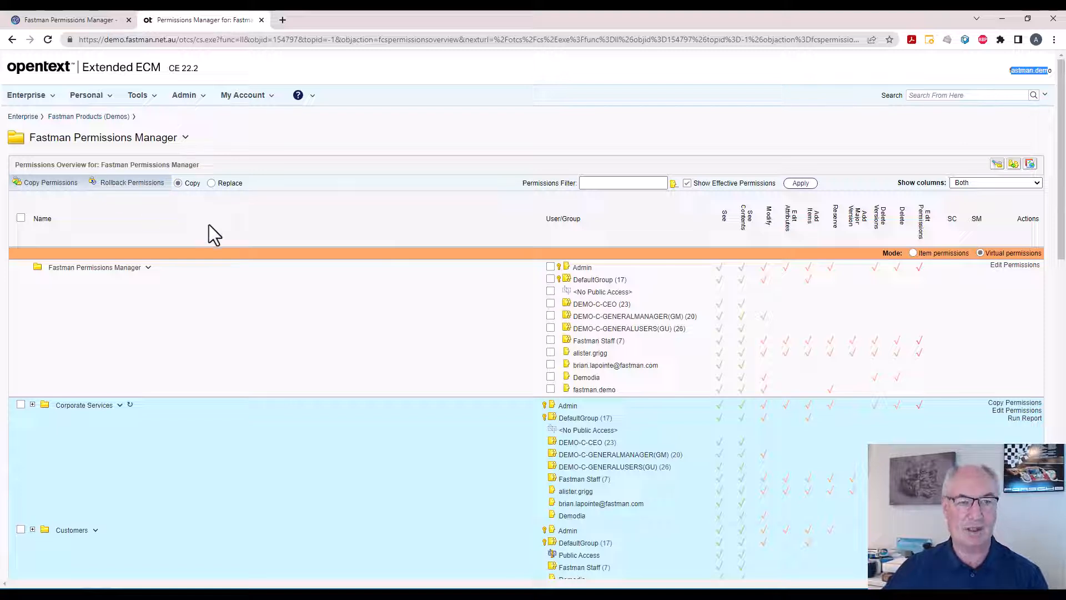
Sign out of the demo account and sign in as a different user with that user's user name and account password.
click(240, 97)
click(238, 177)
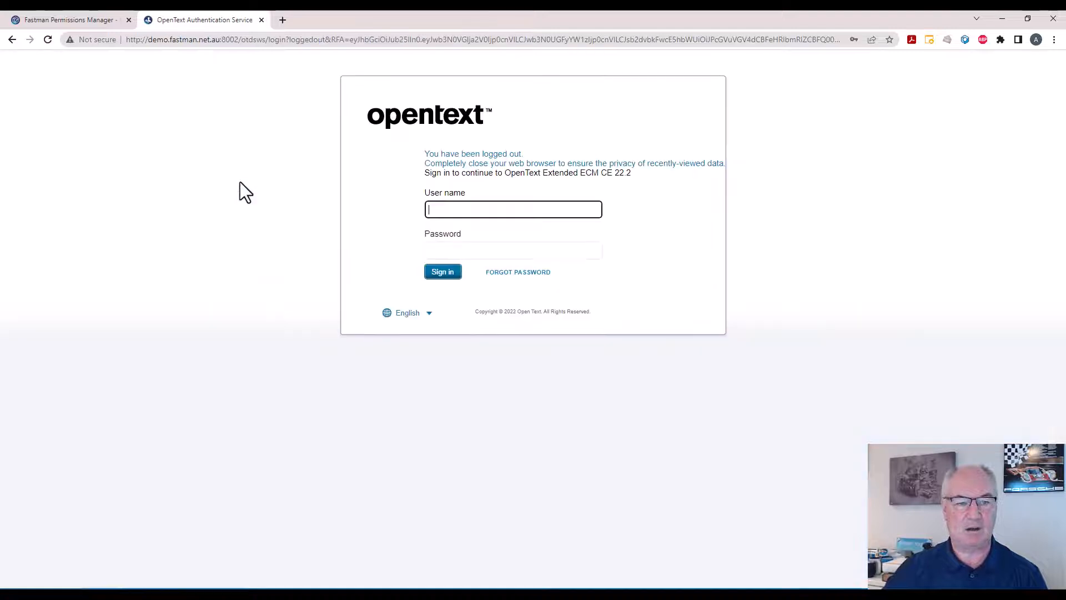
text(sacker)
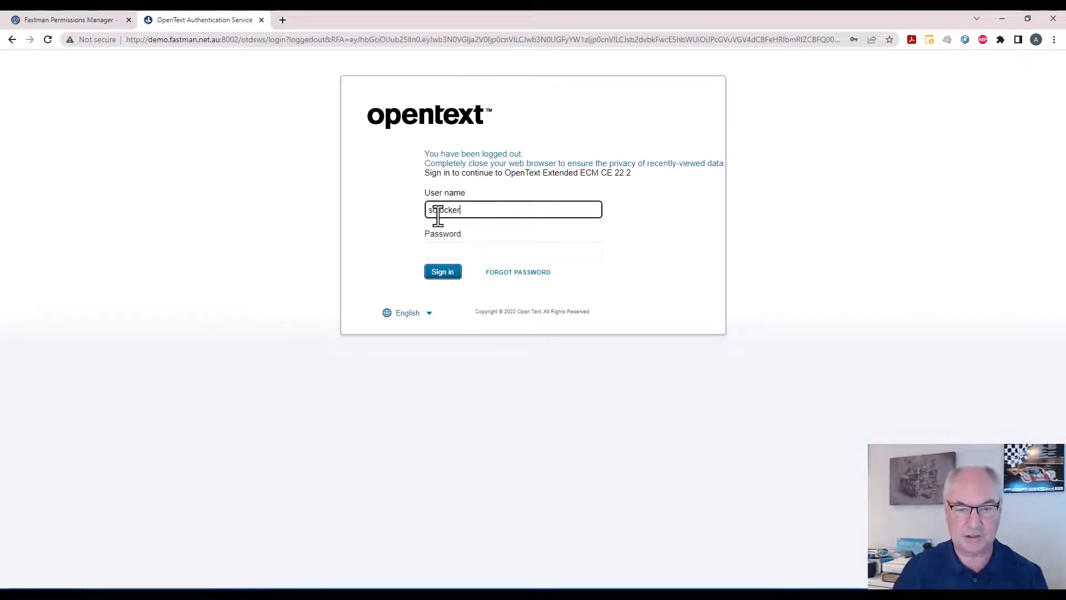
key(Tab)
text(•••••••••••••)
key(Return)
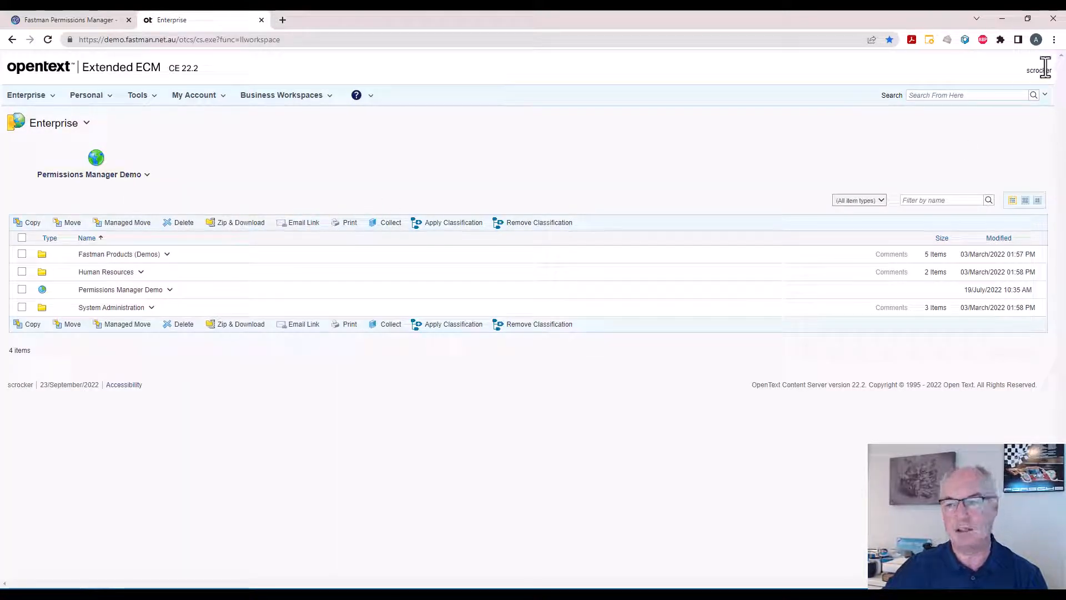
Follow the Permissions Manager Demo link and open Permissions Manager for the Fastman Permissions Manager folder under this account.
double_click(1041, 70)
click(134, 177)
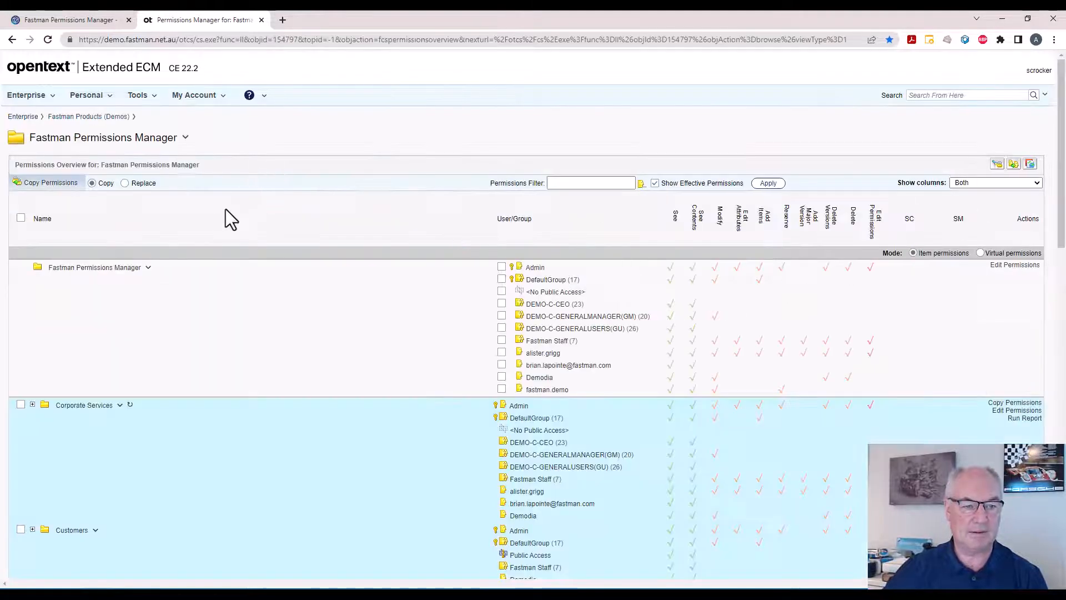
click(186, 137)
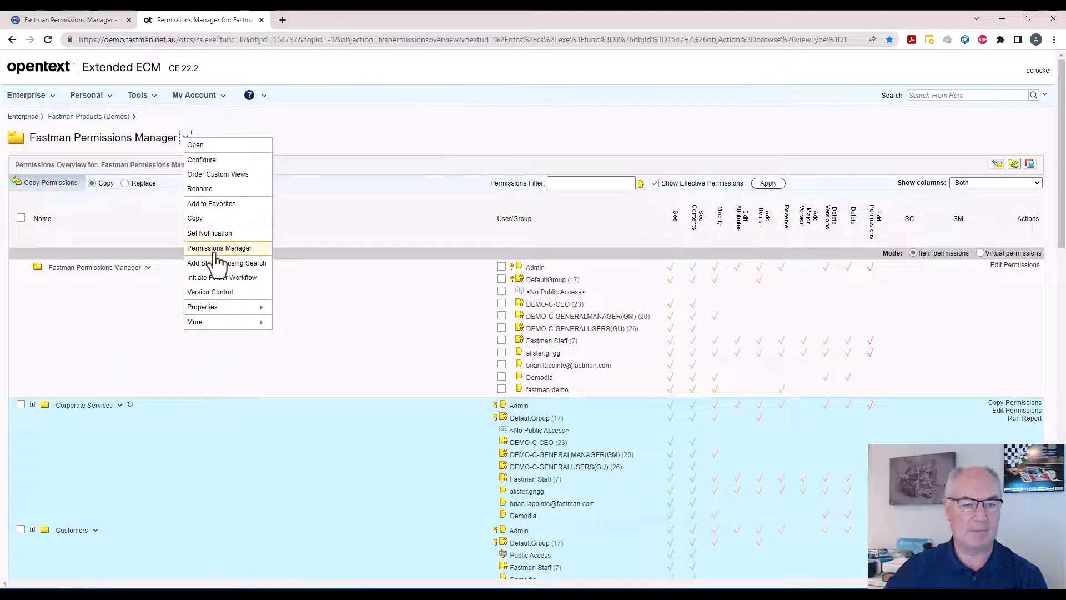
click(218, 250)
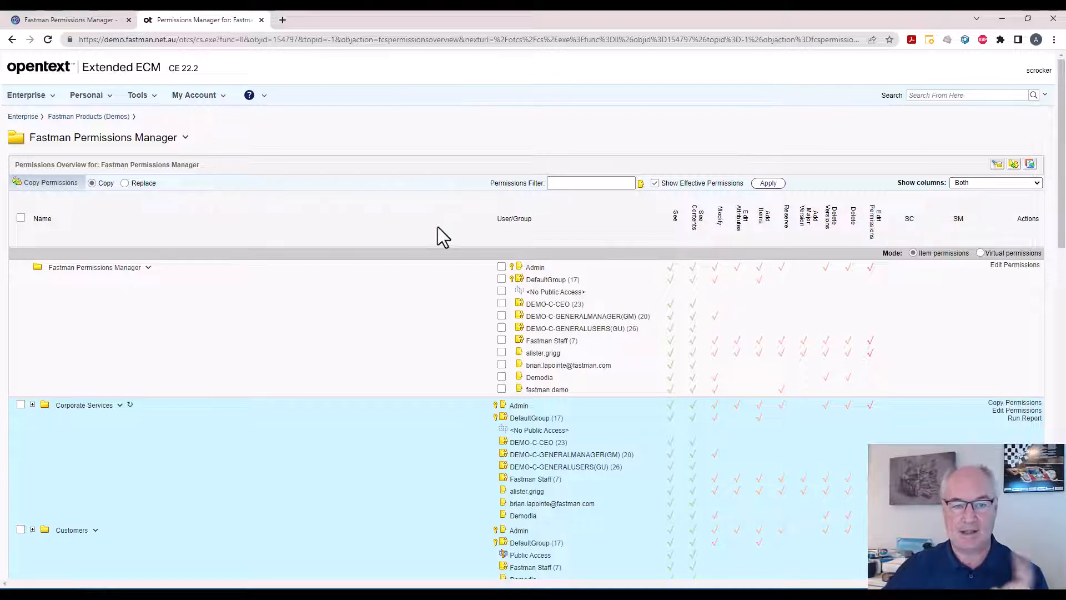
Filter the permissions overview by the signed-in user's name and review that user's direct and effective permissions on the subfolders.
click(558, 183)
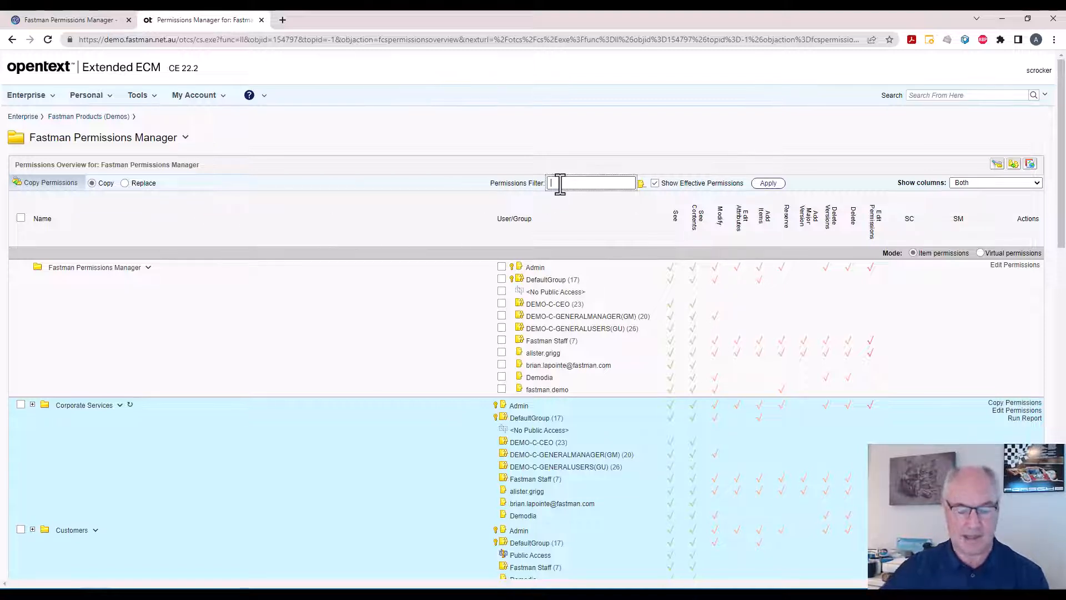
text(scr)
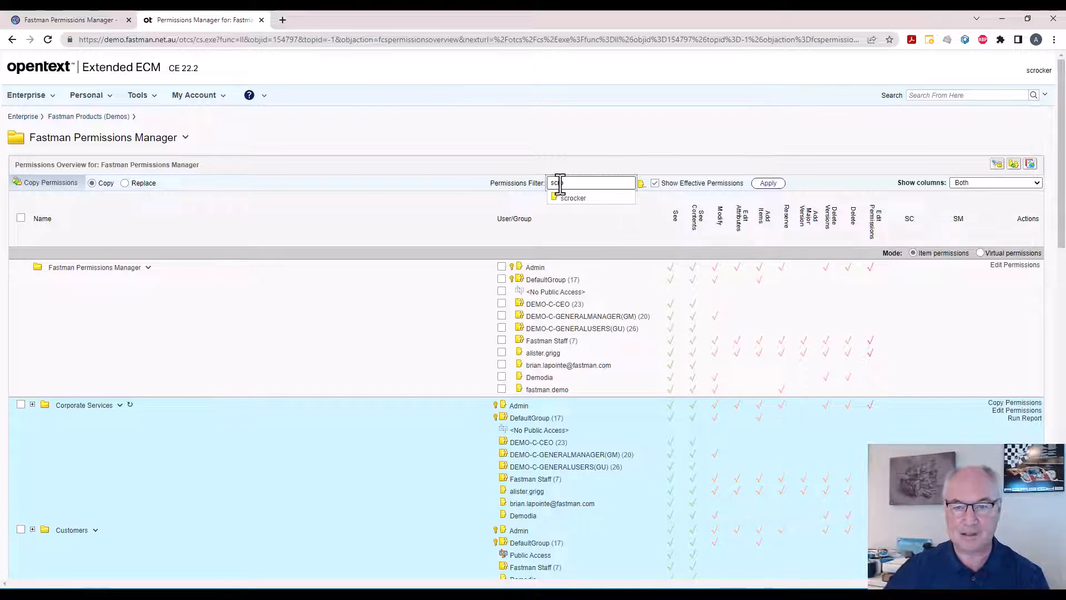
click(572, 197)
click(769, 184)
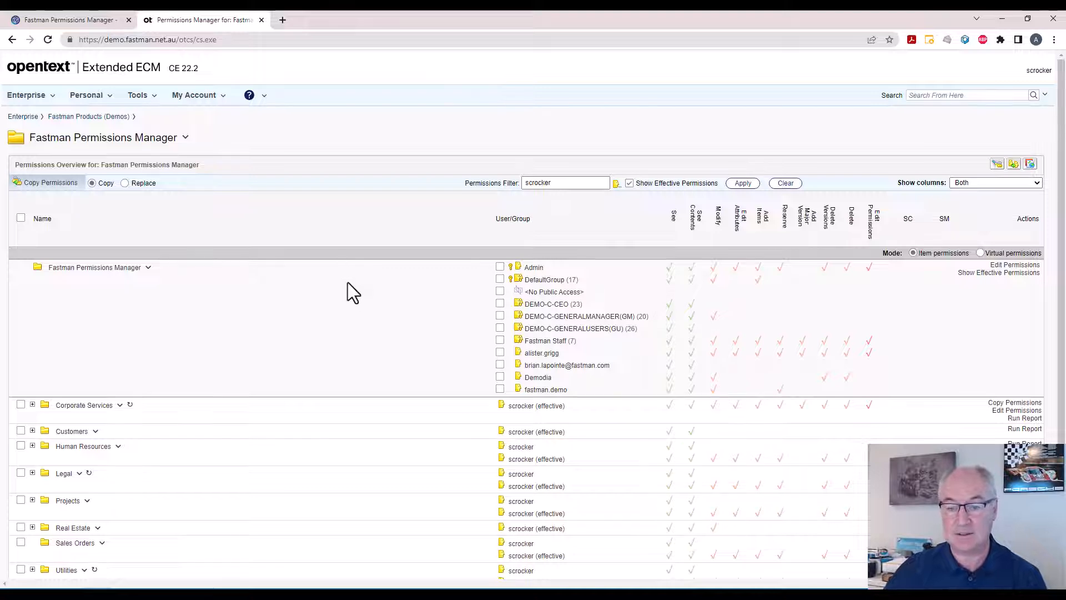
scroll(347, 282, down, 3)
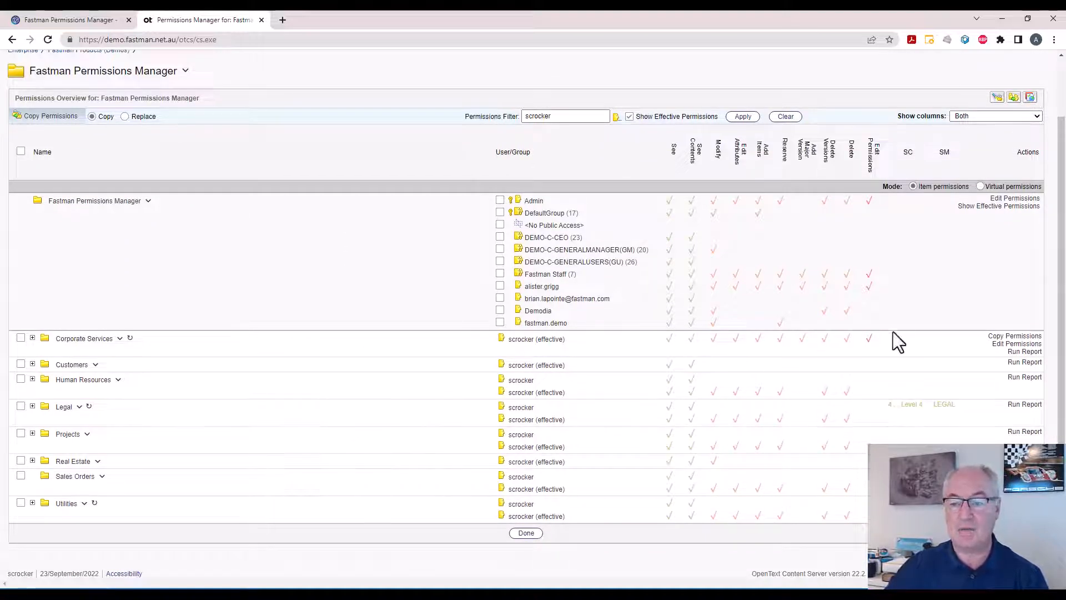